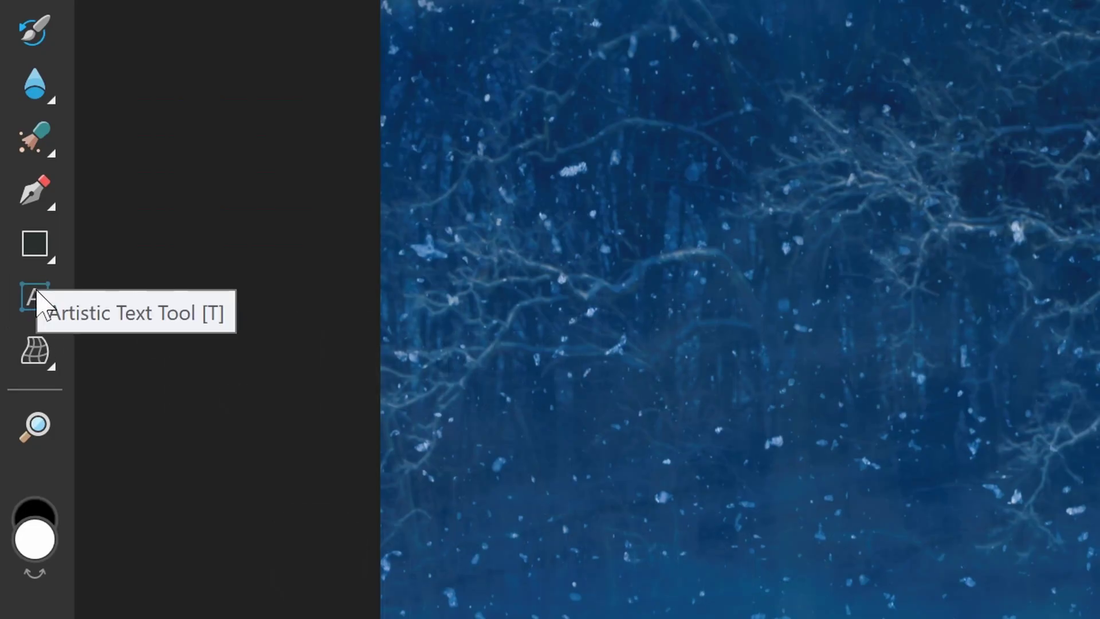
# Add large black Arial art text 'ABC' at 534.4 pt across the Affinity snow scene
pyautogui.click(36, 297)
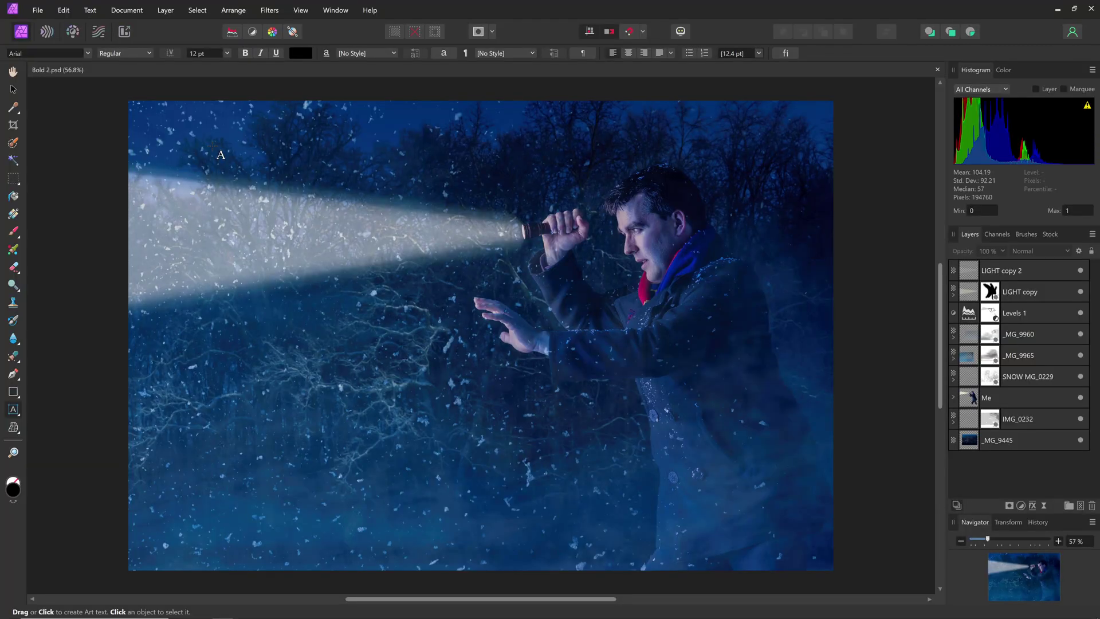
pyautogui.moveTo(213, 145); pyautogui.dragTo(420, 407)
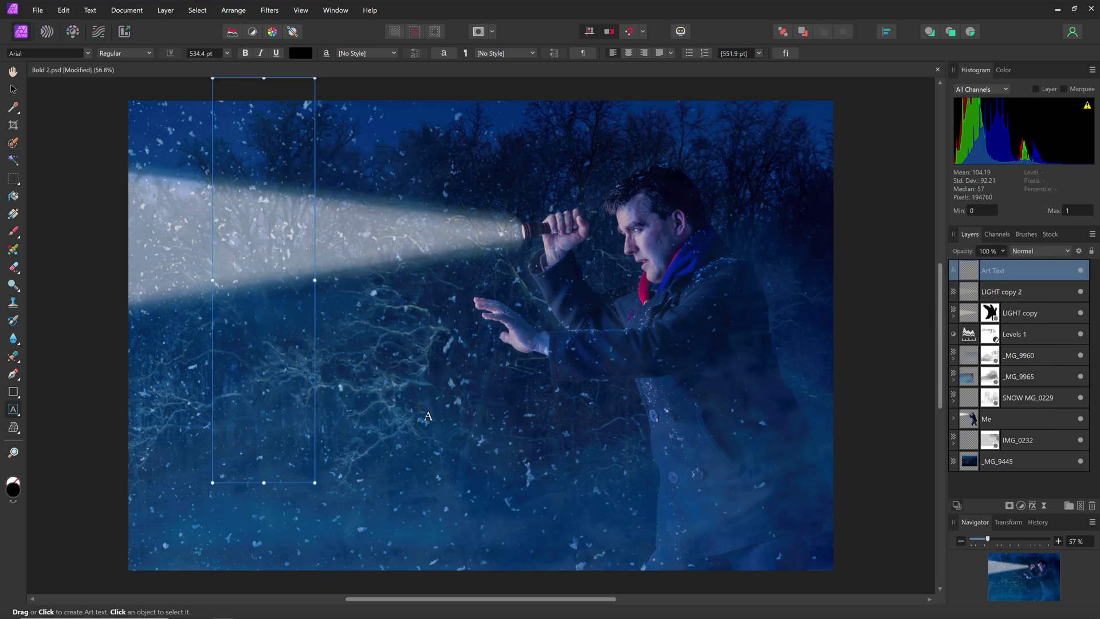
pyautogui.write('ABC')
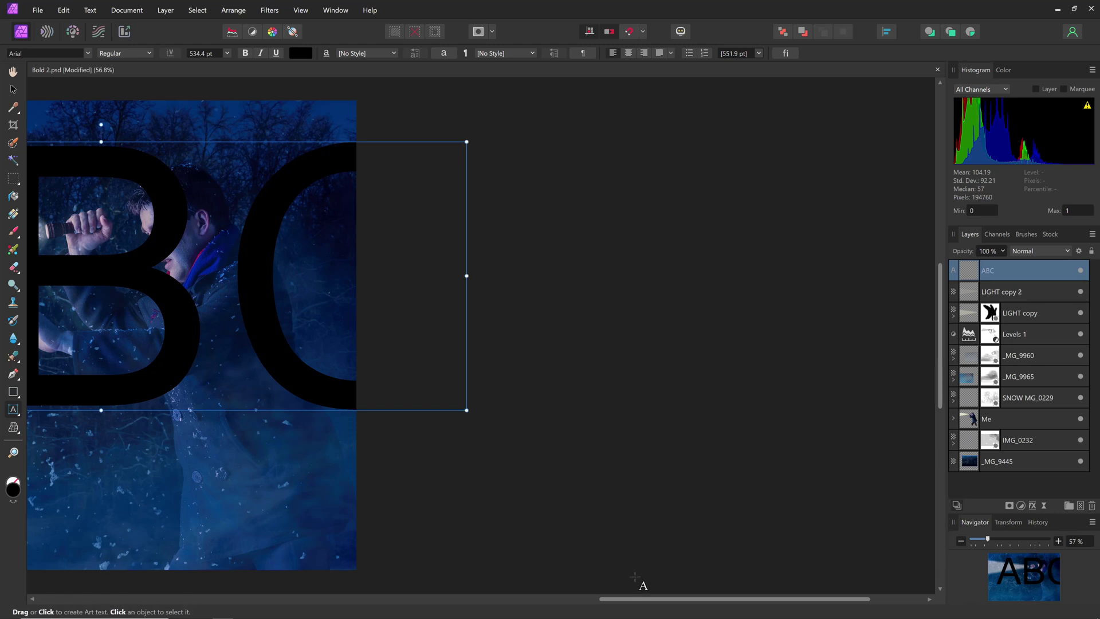
pyautogui.moveTo(621, 600); pyautogui.dragTo(338, 602)
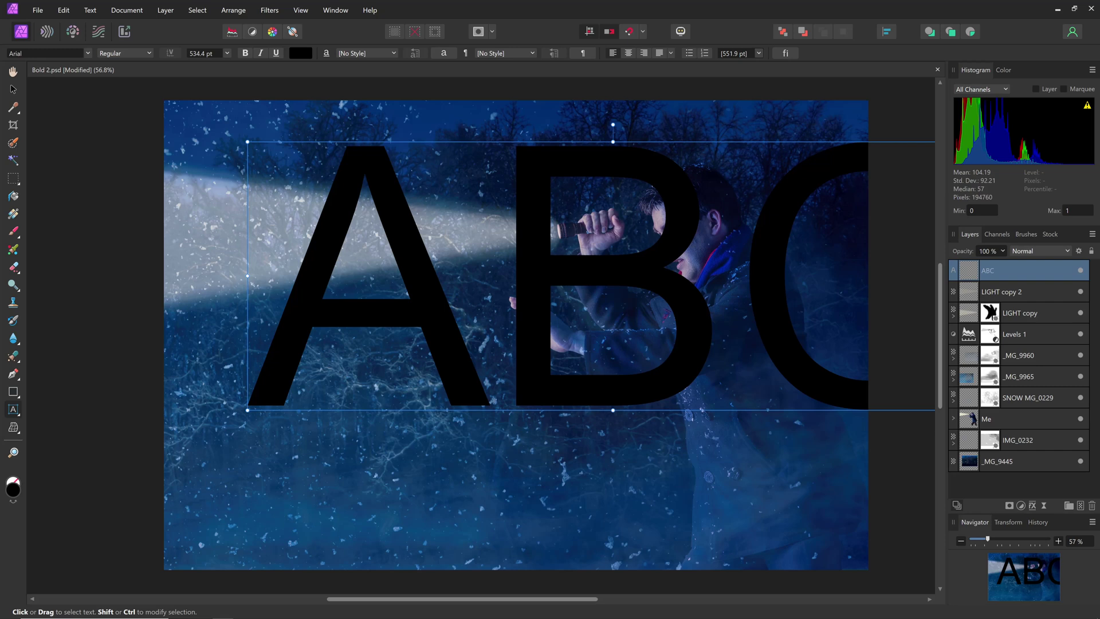
pyautogui.hotkey('ctrl', 'a')
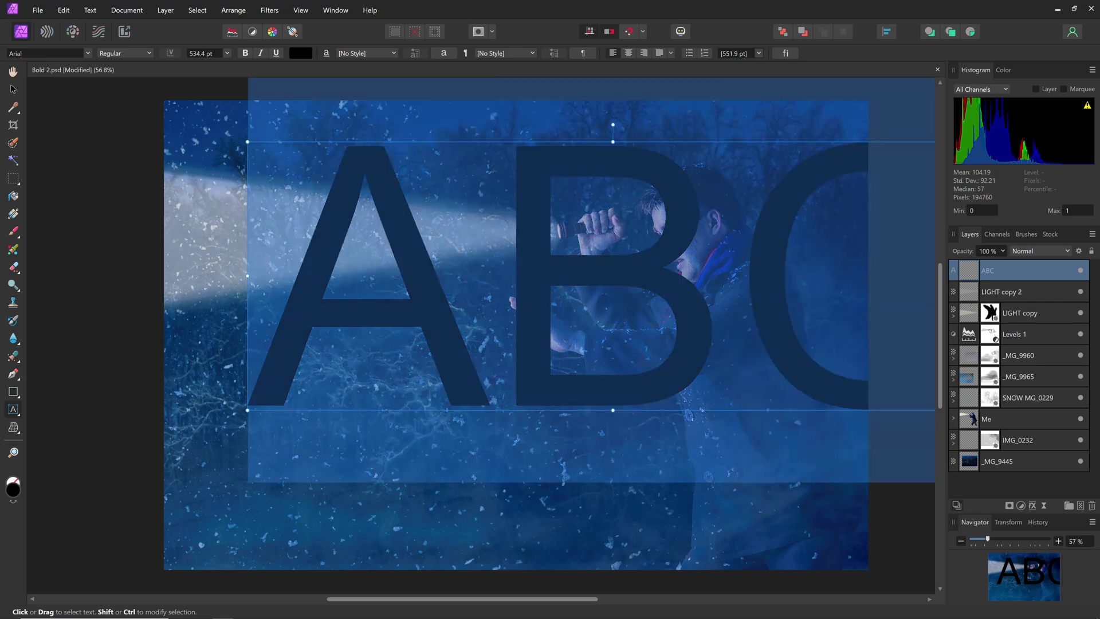
pyautogui.click(227, 53)
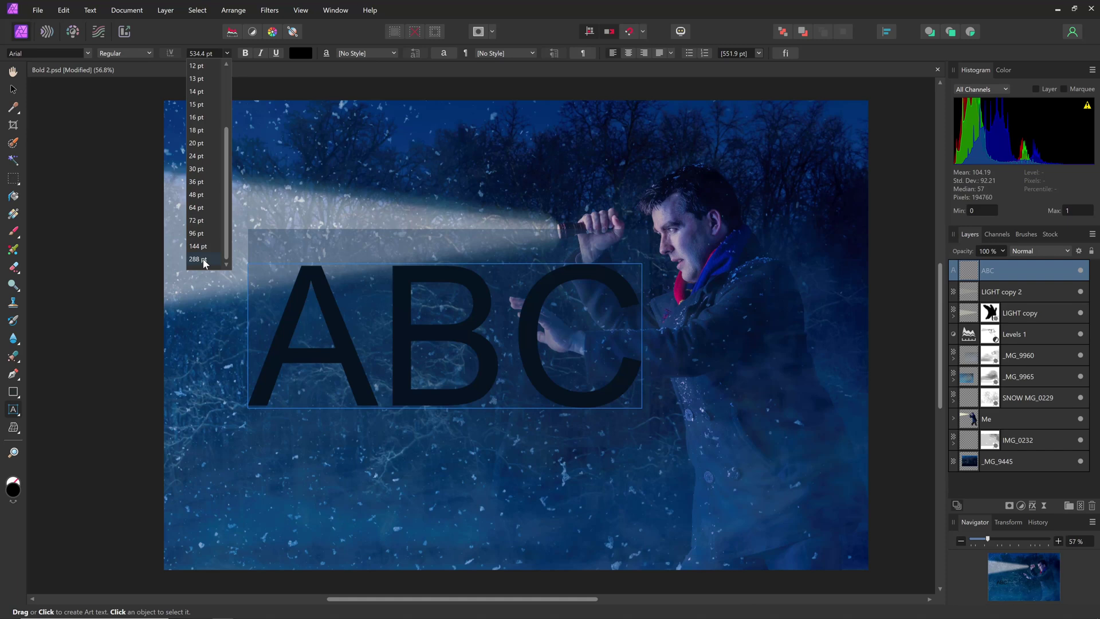
pyautogui.click(100, 54)
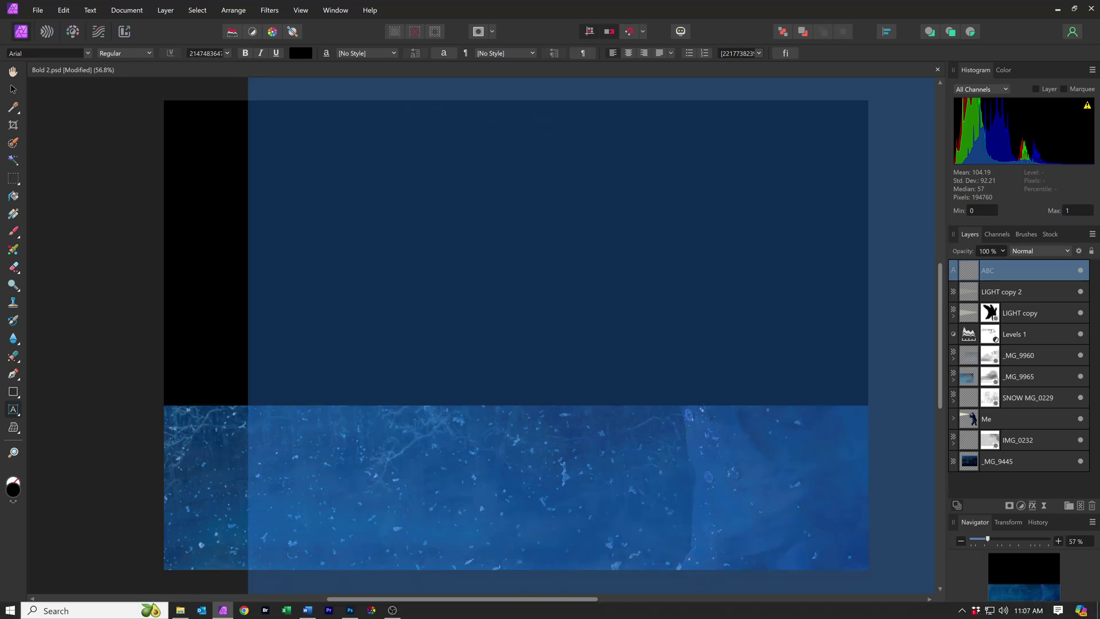
pyautogui.hotkey('ctrl', '-')
pyautogui.hotkey('ctrl', '-')
pyautogui.hotkey('ctrl', '-')
pyautogui.hotkey('ctrl', '-')
pyautogui.hotkey('ctrl', '-')
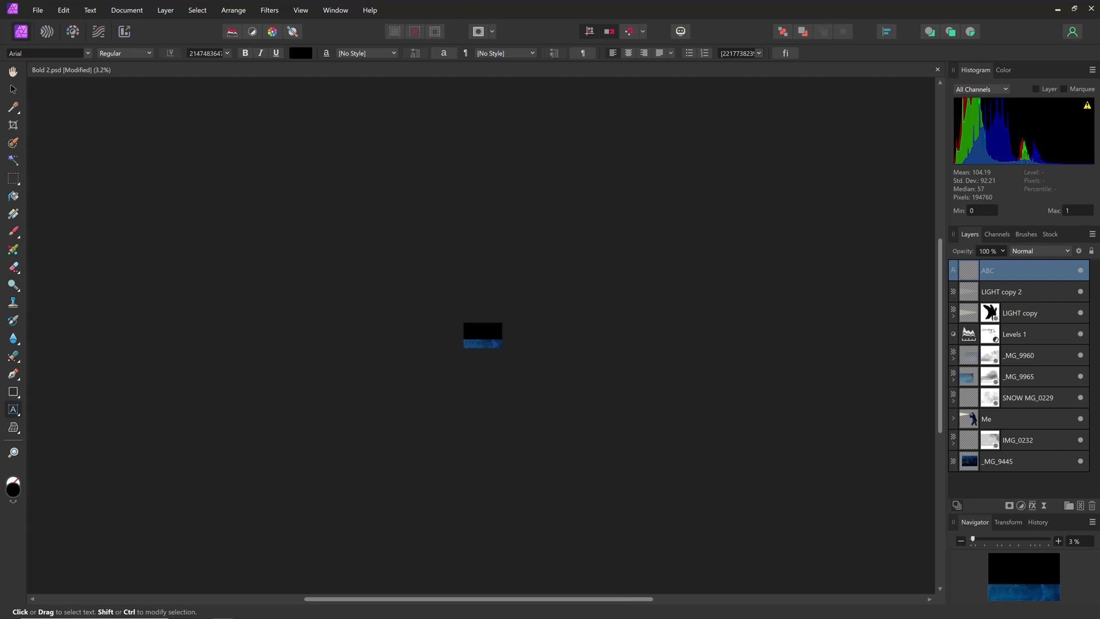
pyautogui.hotkey('ctrl', '-')
pyautogui.hotkey('ctrl', '-')
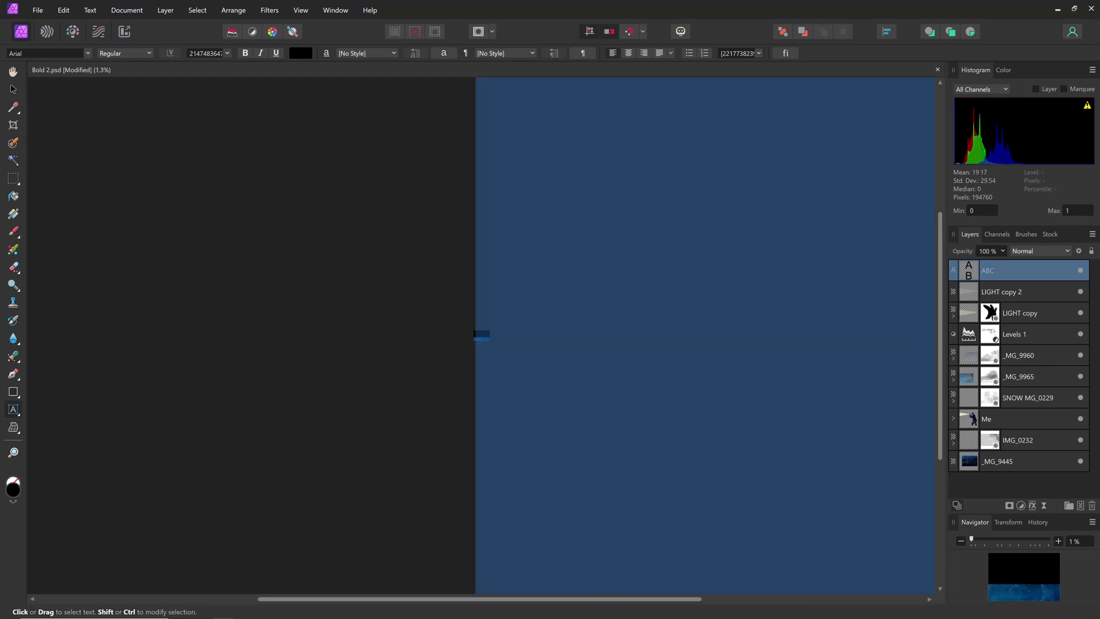
# Fit the image to the window, reselect all the ABC text, then bring up Photoshop
pyautogui.click(14, 91)
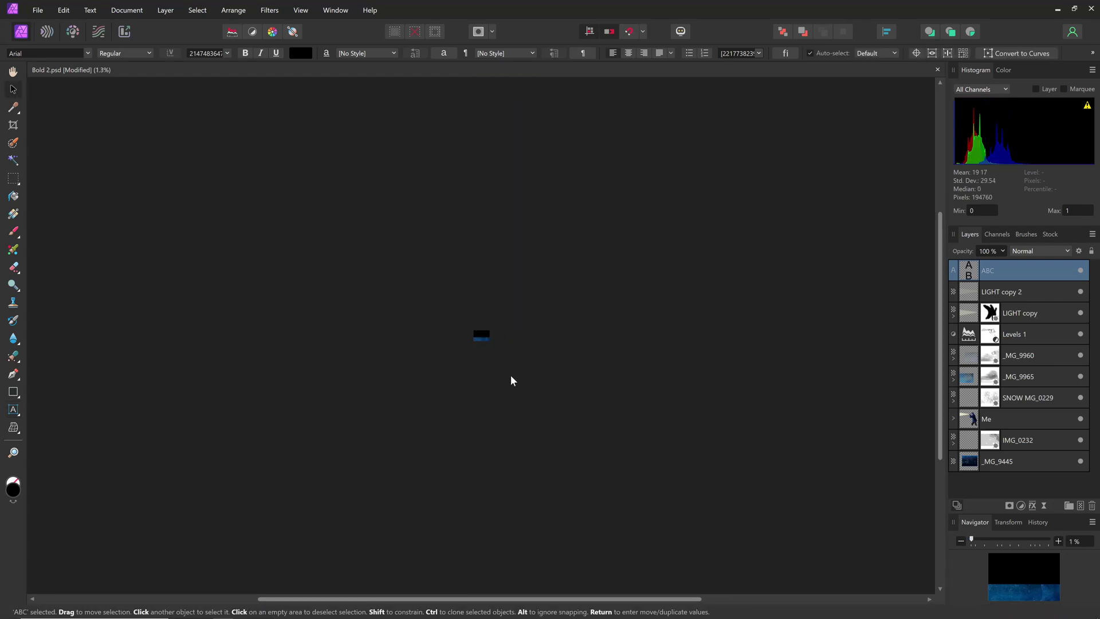
pyautogui.hotkey('ctrl', '-')
pyautogui.doubleClick(483, 333)
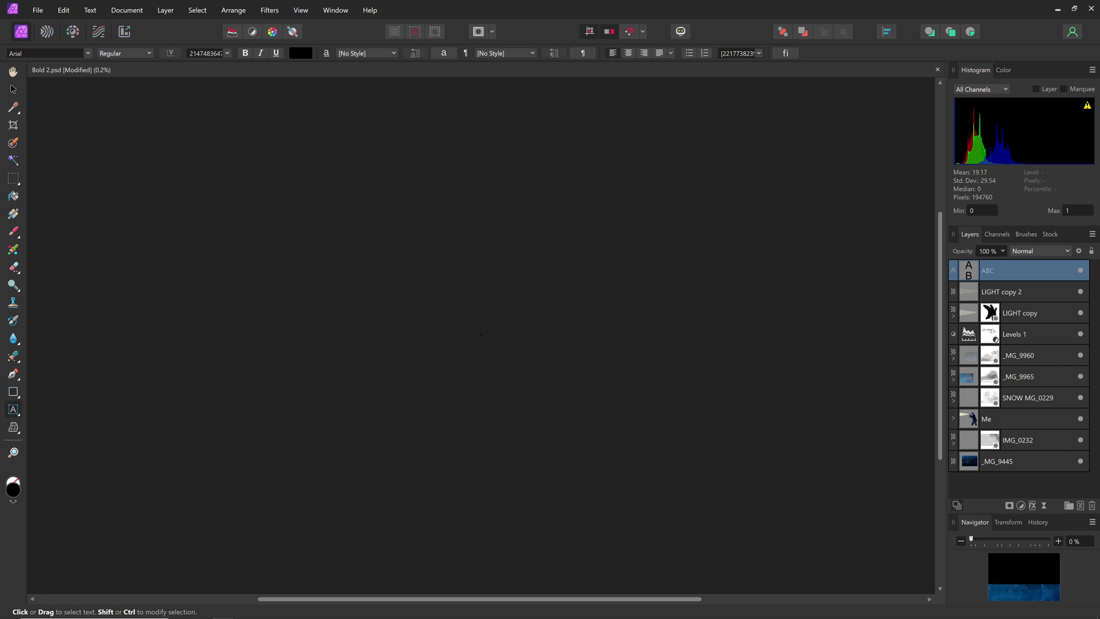
pyautogui.click(19, 89)
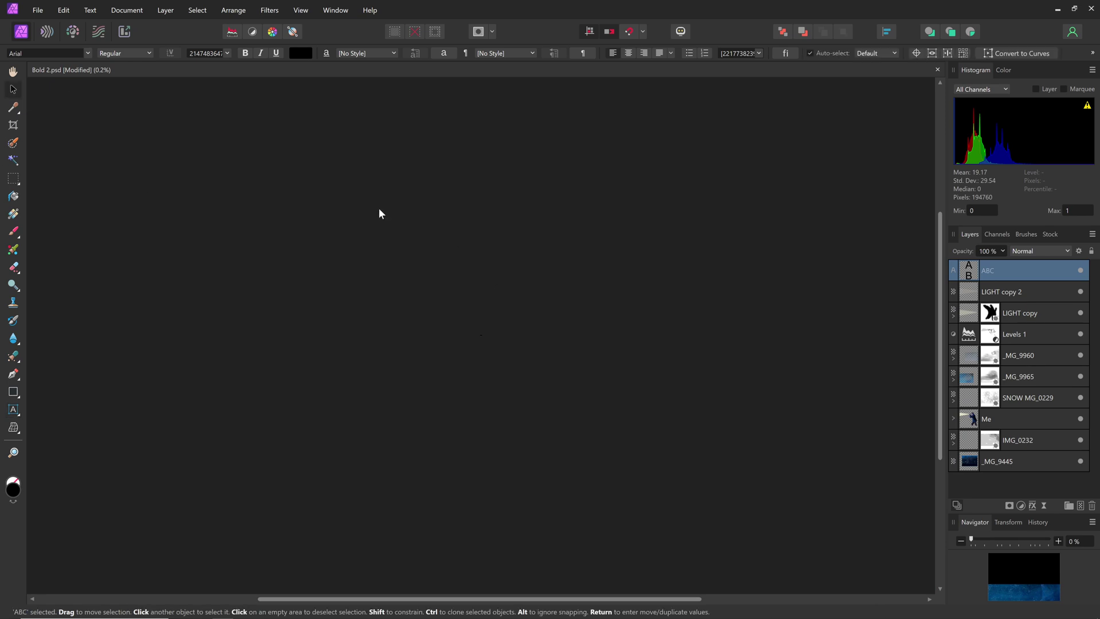
pyautogui.hotkey('ctrl', '0')
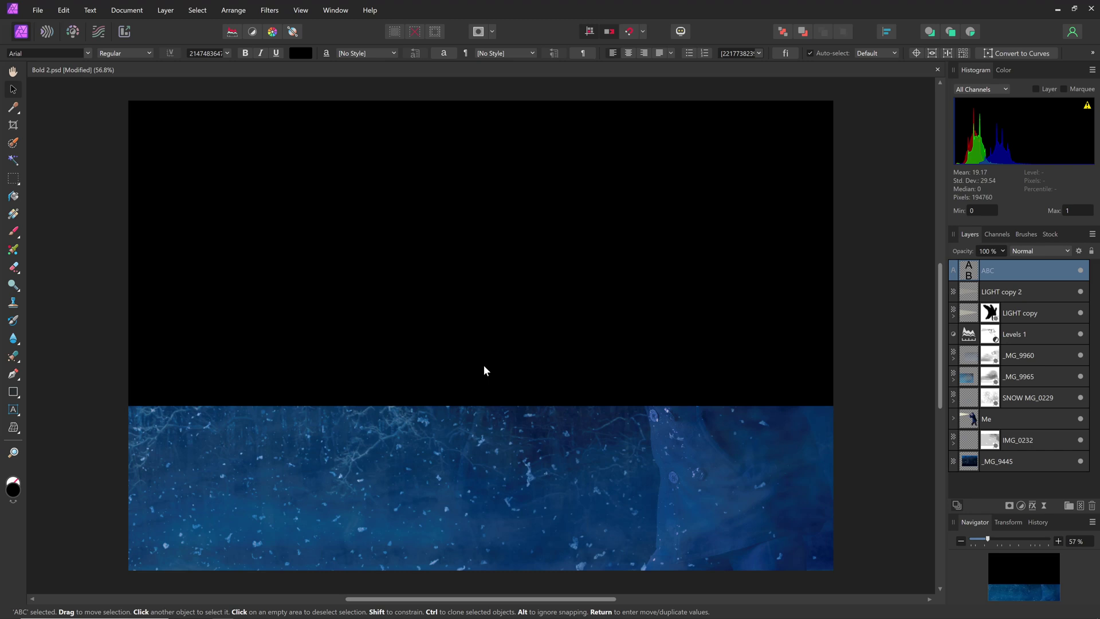
pyautogui.doubleClick(484, 369)
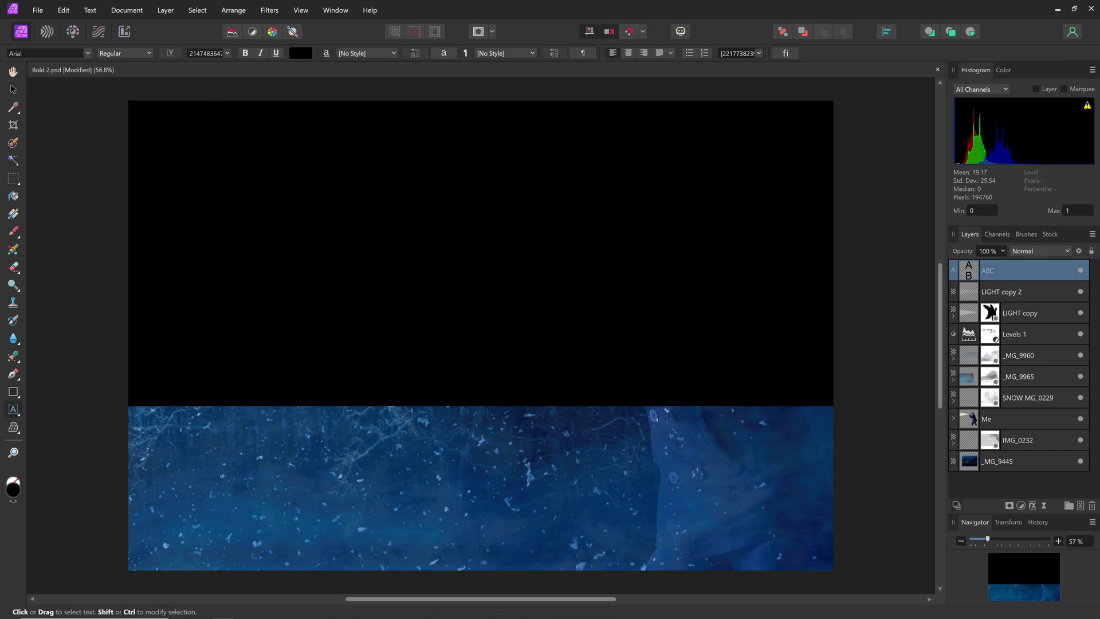
pyautogui.hotkey('ctrl', 'a')
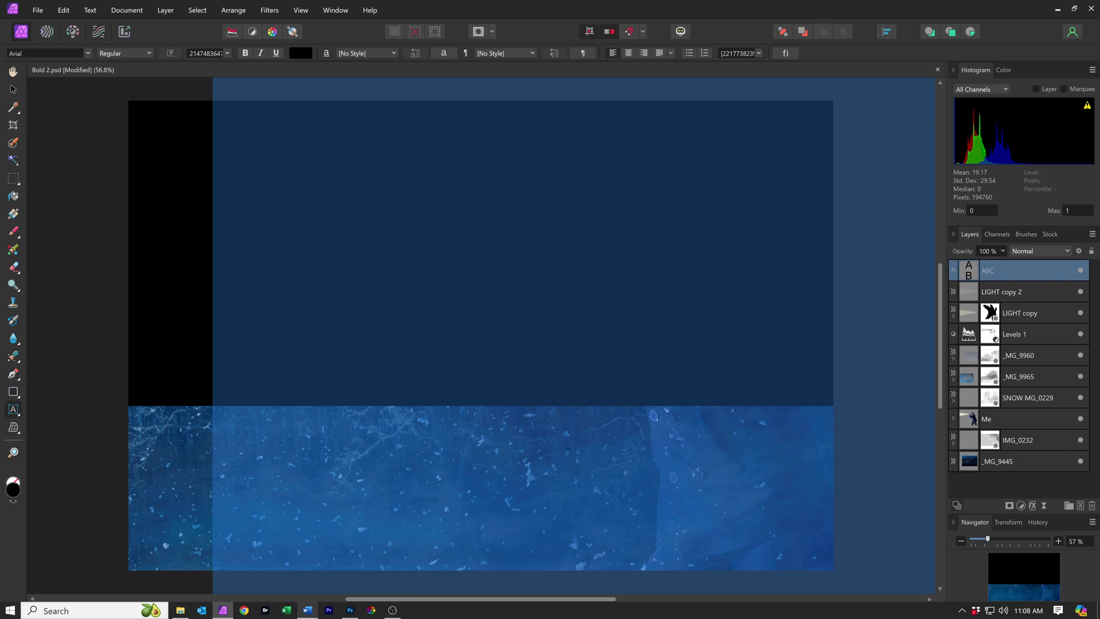
pyautogui.click(350, 611)
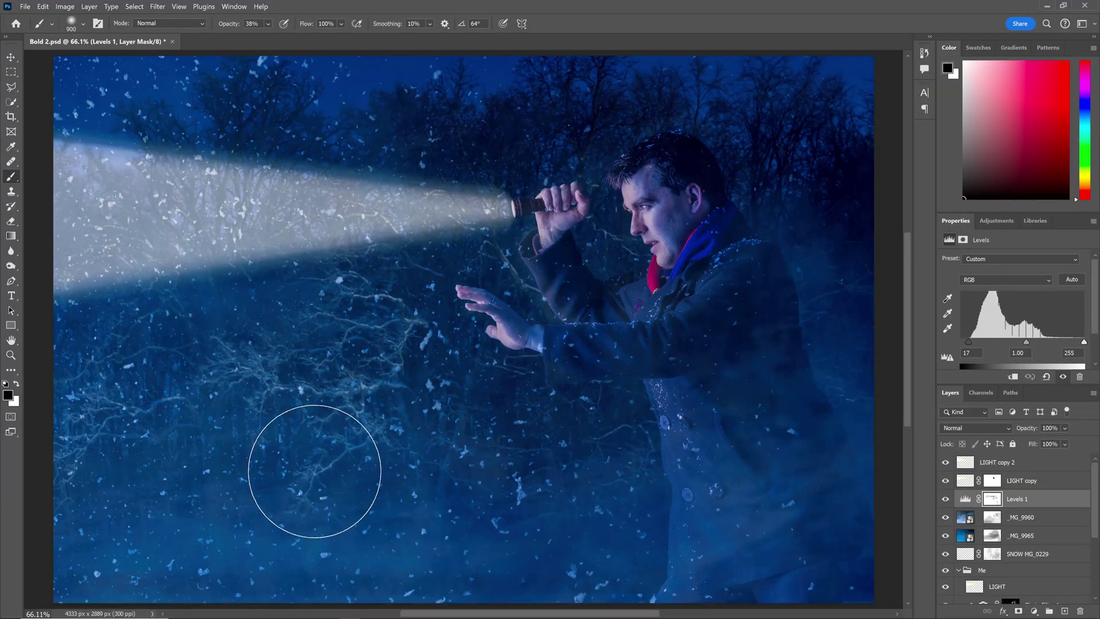
# Create a Lorem ipsum paragraph text box and set its size to 1296 pt, accepting the maximum-size warning
pyautogui.click(11, 296)
pyautogui.moveTo(227, 124); pyautogui.dragTo(594, 509)
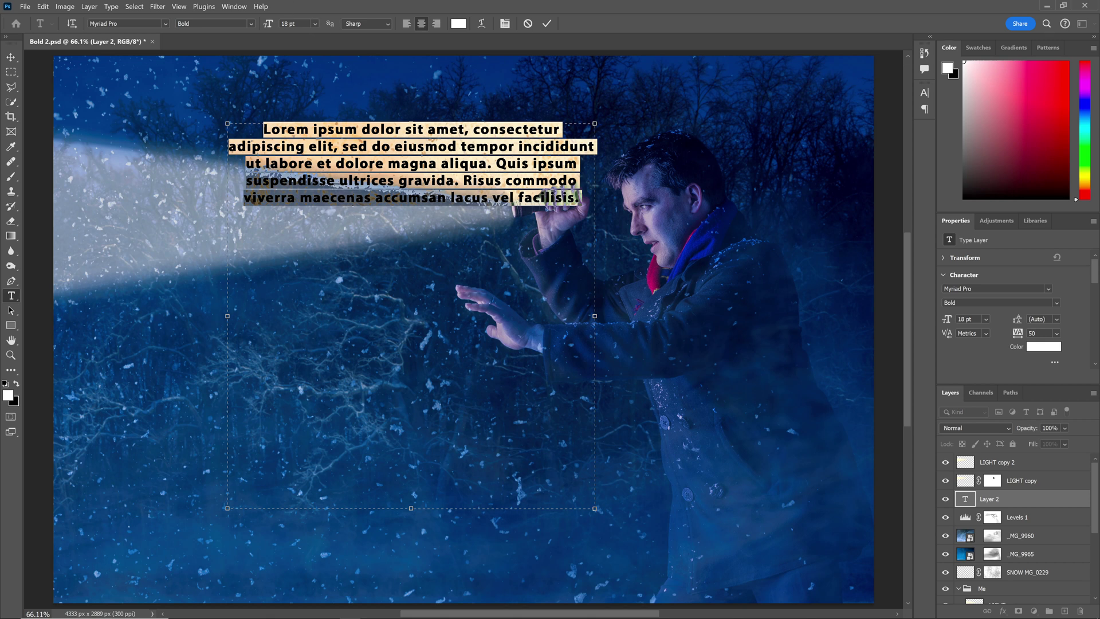
pyautogui.click(314, 24)
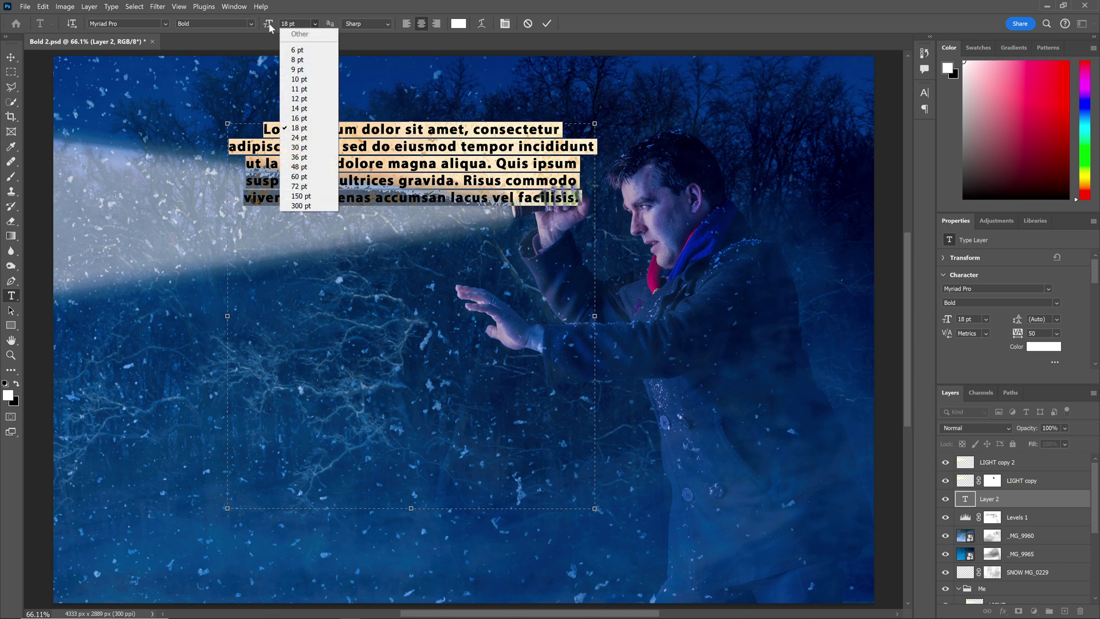
pyautogui.click(289, 27)
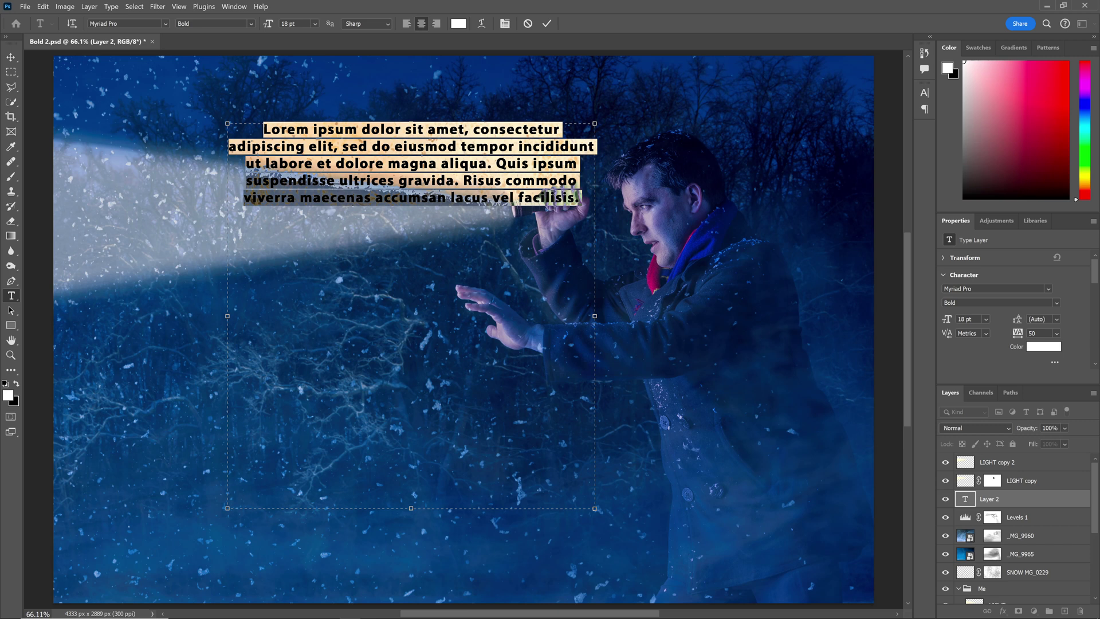
pyautogui.press('Return')
pyautogui.write('1296')
pyautogui.press('Return')
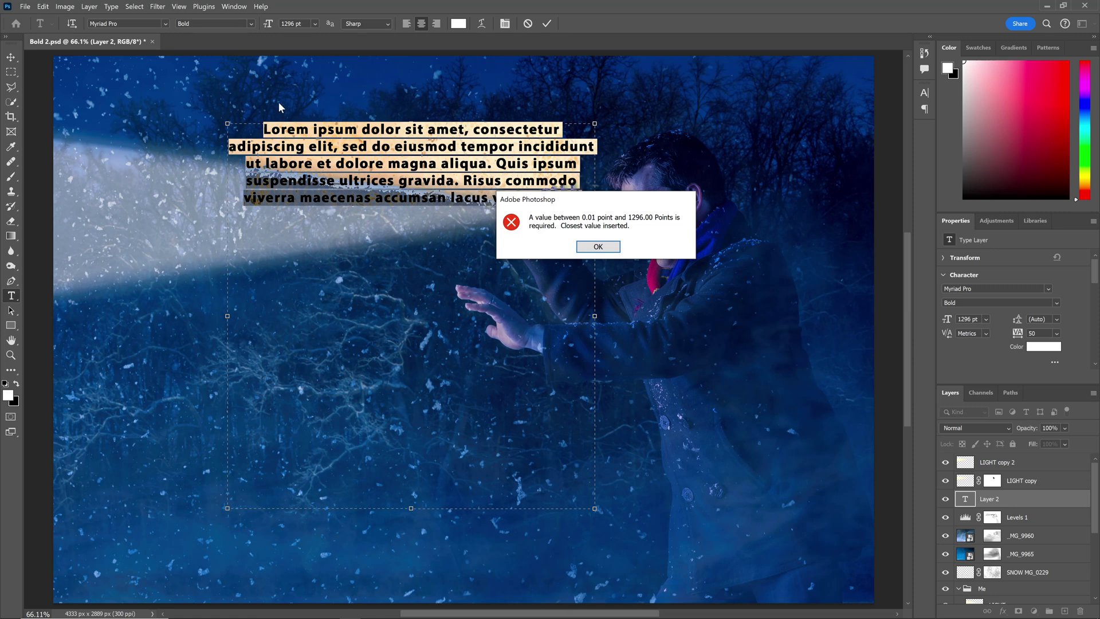
pyautogui.click(605, 247)
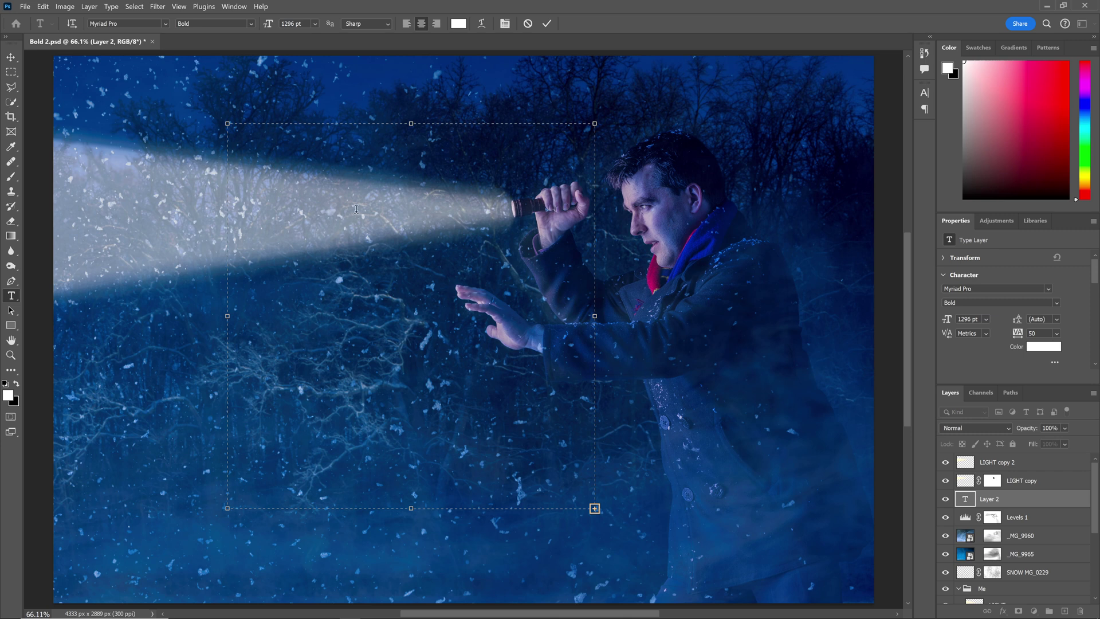
# Drag the text box's top-left handle up and left toward the image corner
pyautogui.press('ctrl')
pyautogui.moveTo(226, 122); pyautogui.dragTo(85, 54)
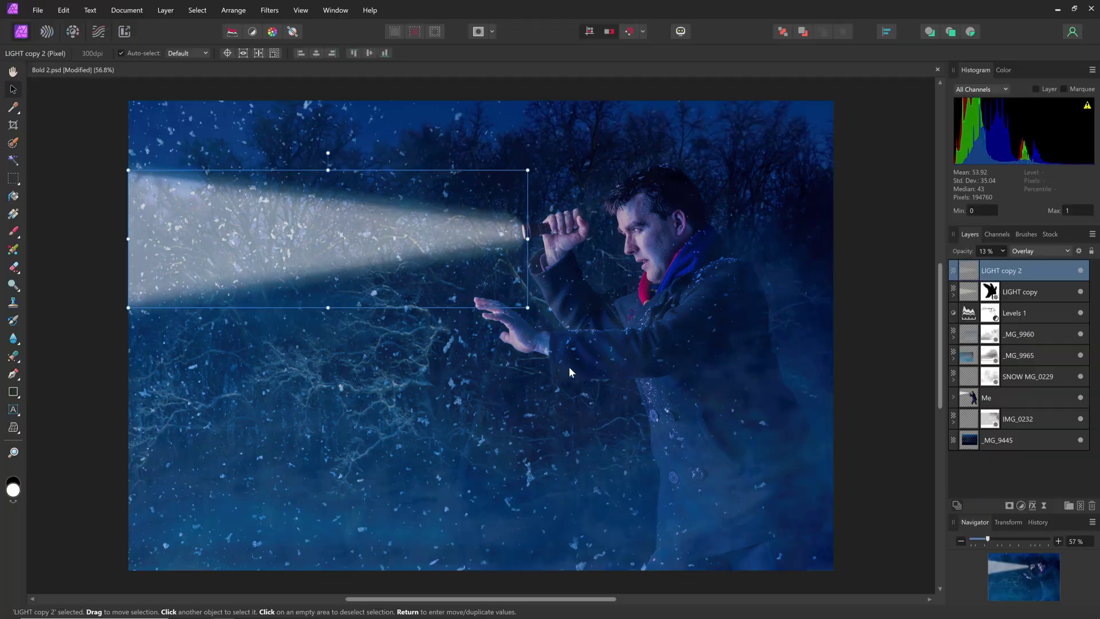
# Select LIGHT copy 2 and attach a Gaussian Blur live filter to it
pyautogui.click(79, 301)
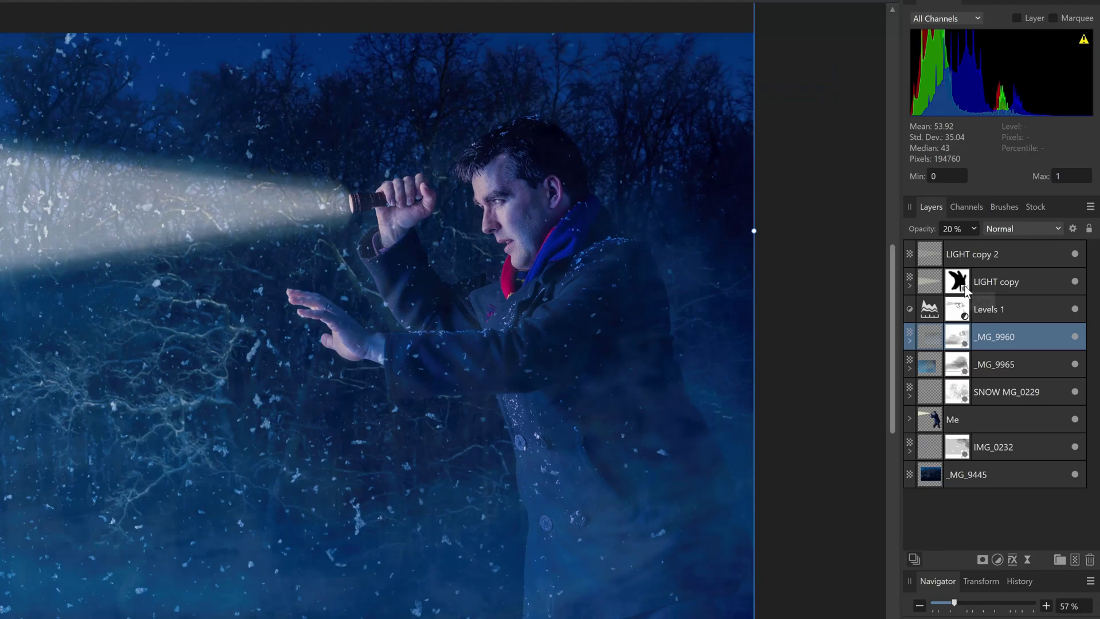
pyautogui.click(1001, 270)
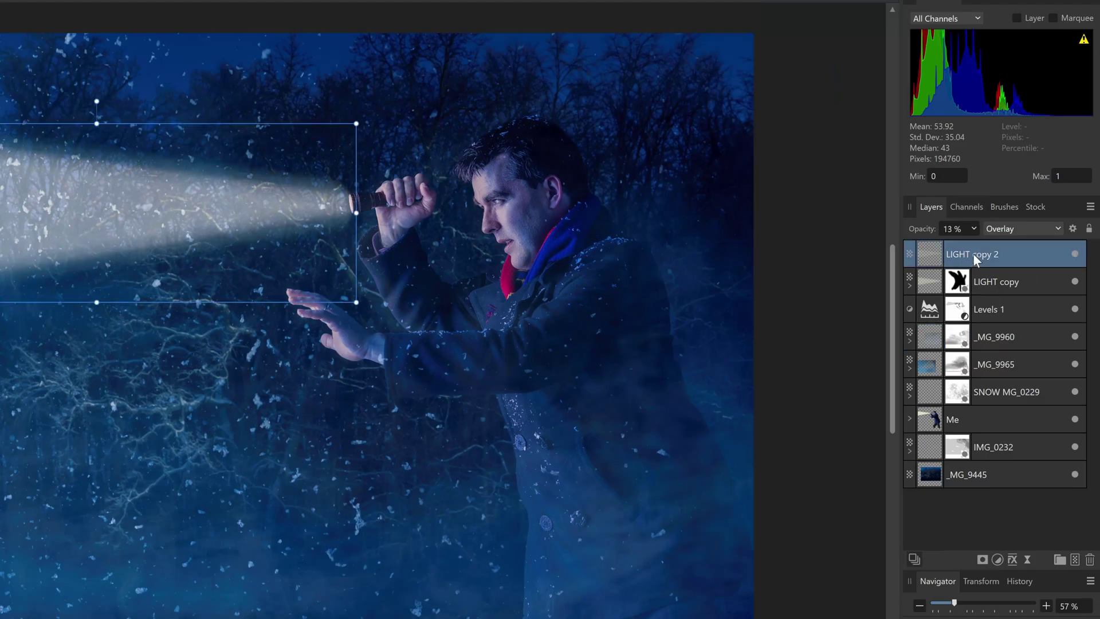
pyautogui.click(1027, 559)
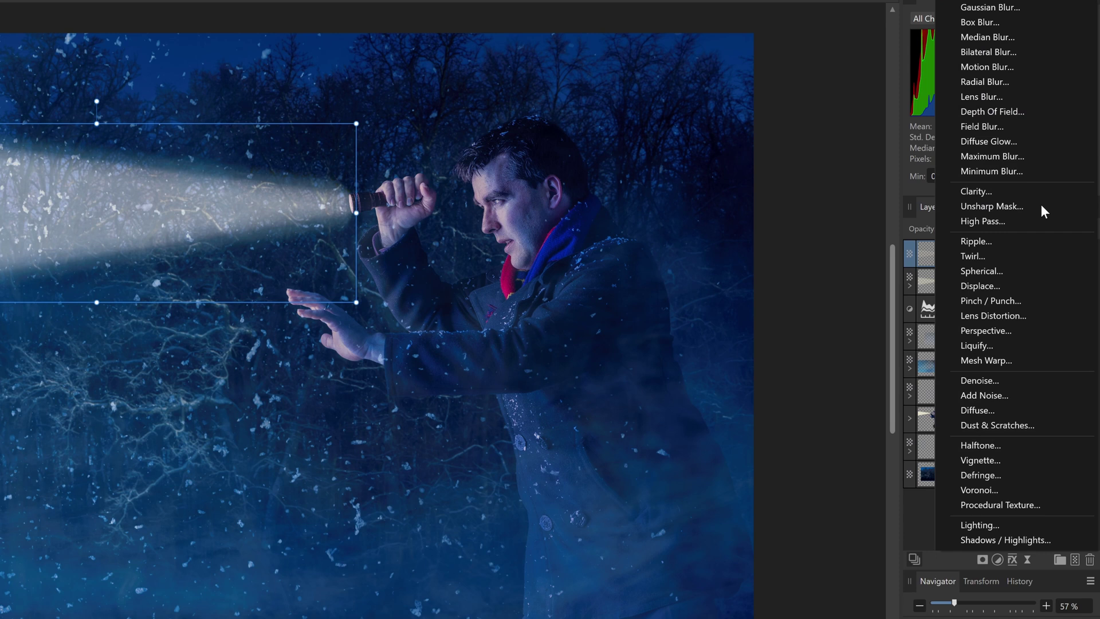
pyautogui.click(996, 8)
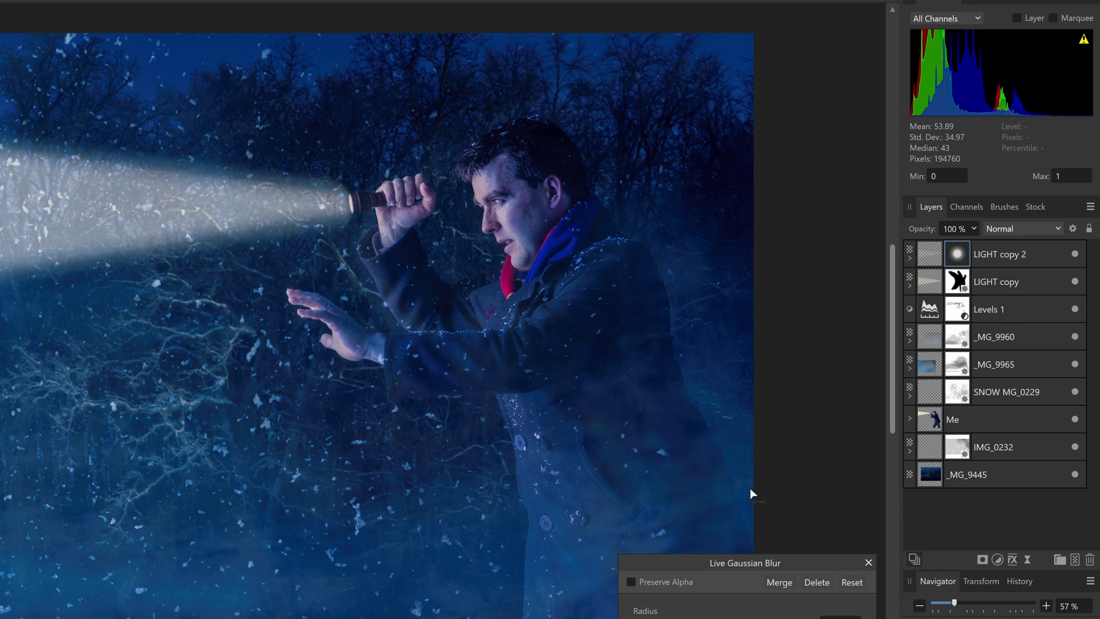
# Move the Gaussian Blur filter above LIGHT copy 2 and toggle its visibility to compare, ending on
pyautogui.click(867, 563)
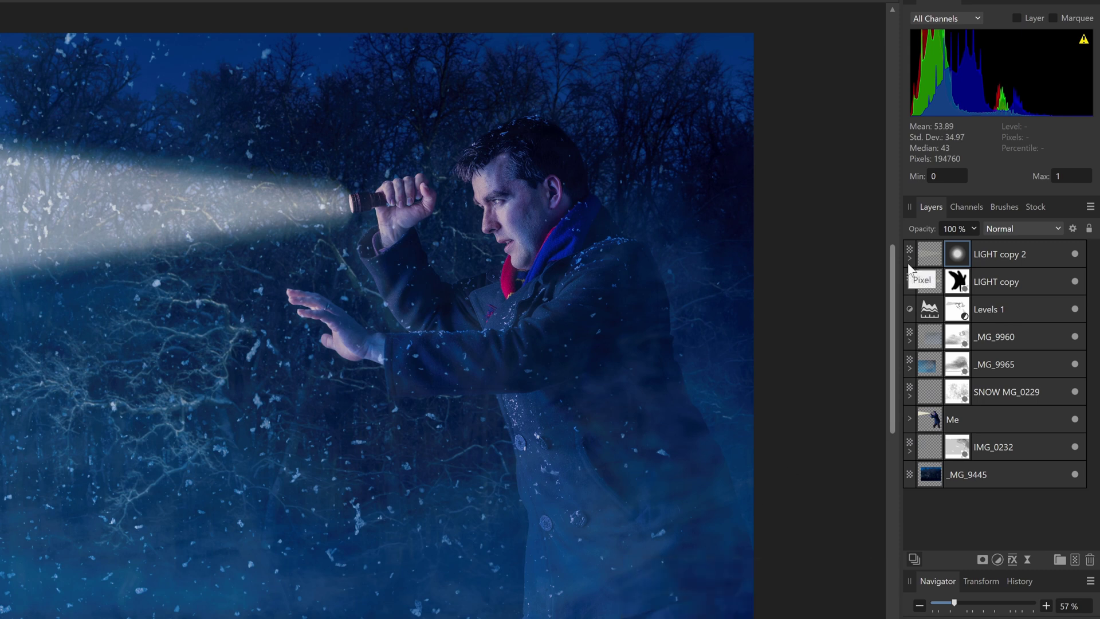
pyautogui.click(909, 259)
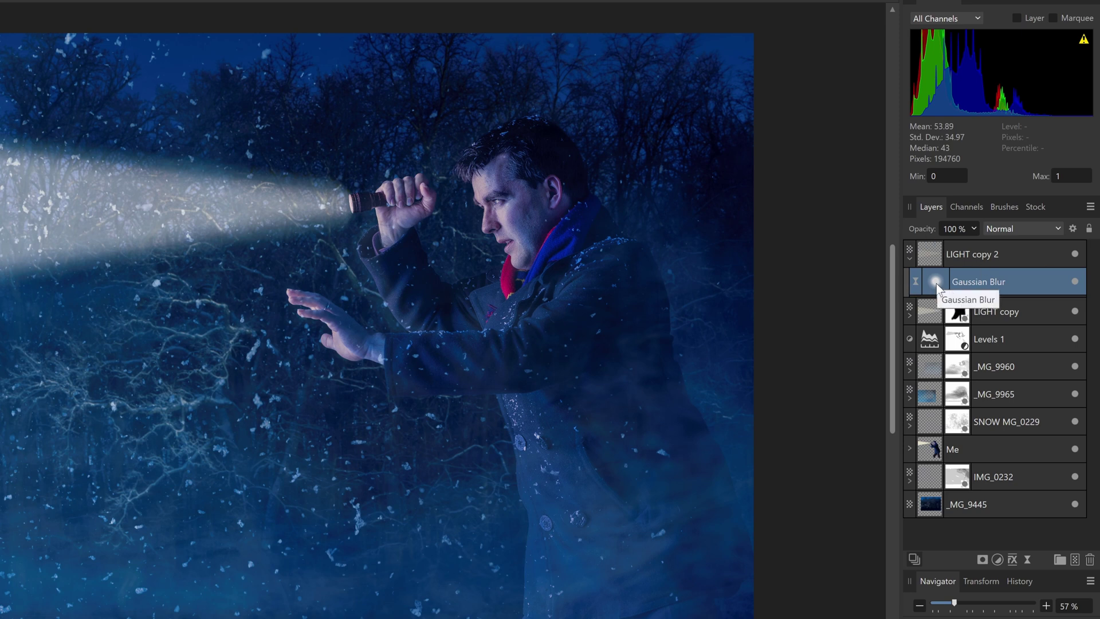
pyautogui.moveTo(938, 286); pyautogui.dragTo(940, 243)
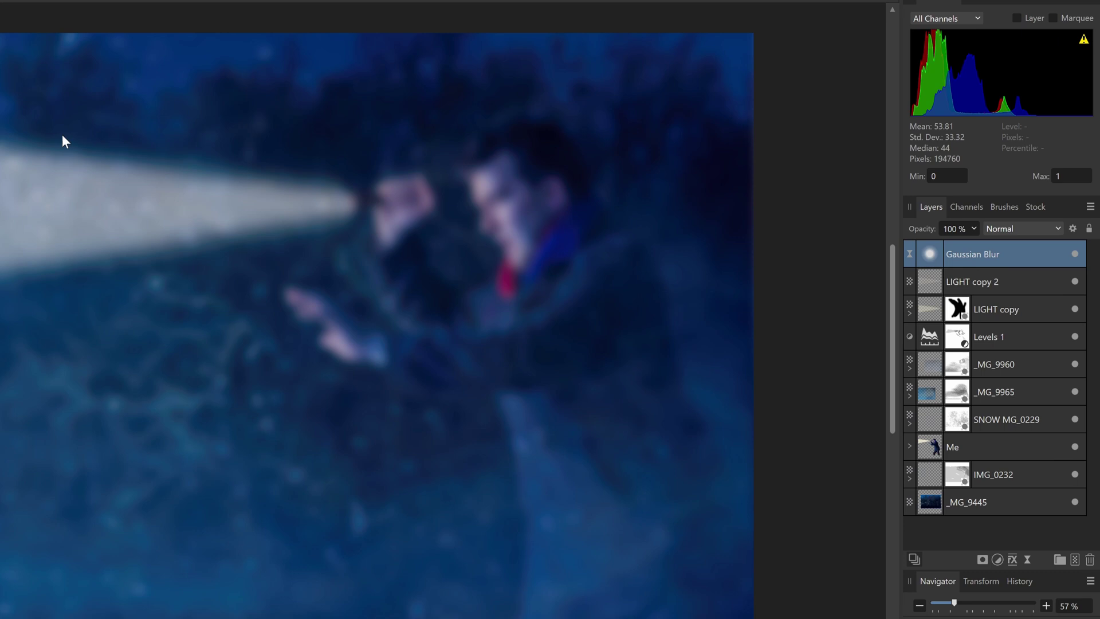
pyautogui.click(1075, 254)
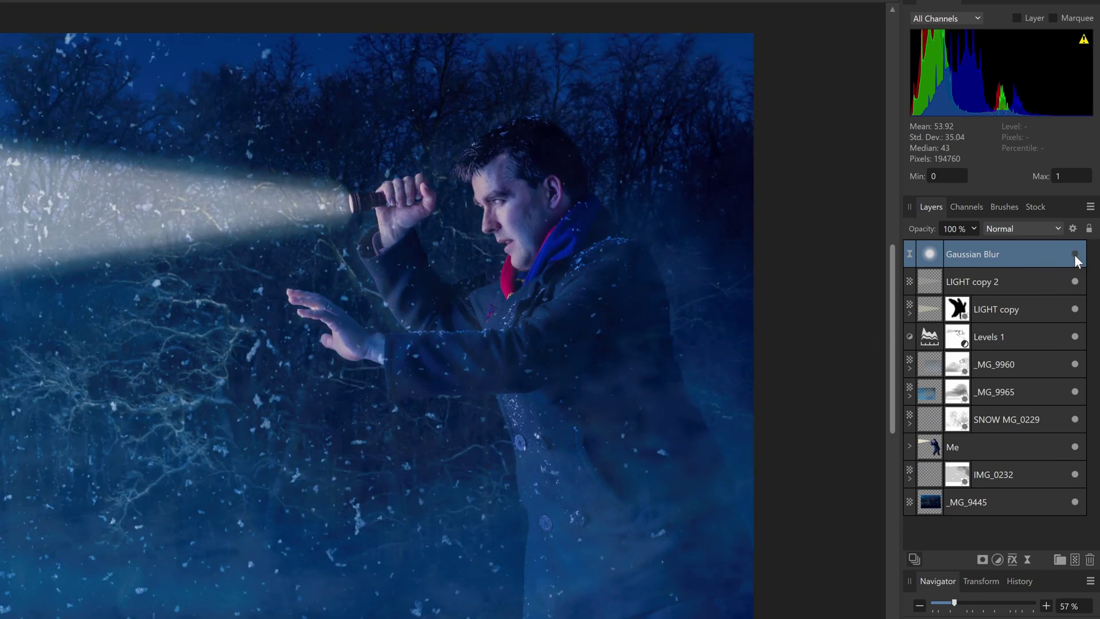
pyautogui.click(1075, 254)
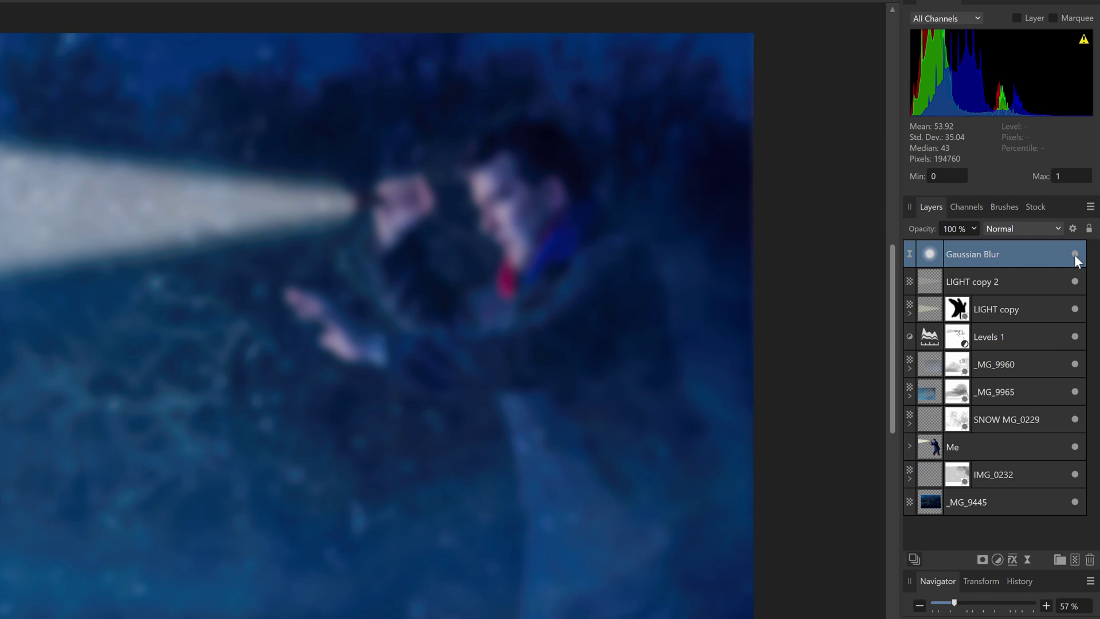
pyautogui.click(1075, 254)
pyautogui.click(1074, 255)
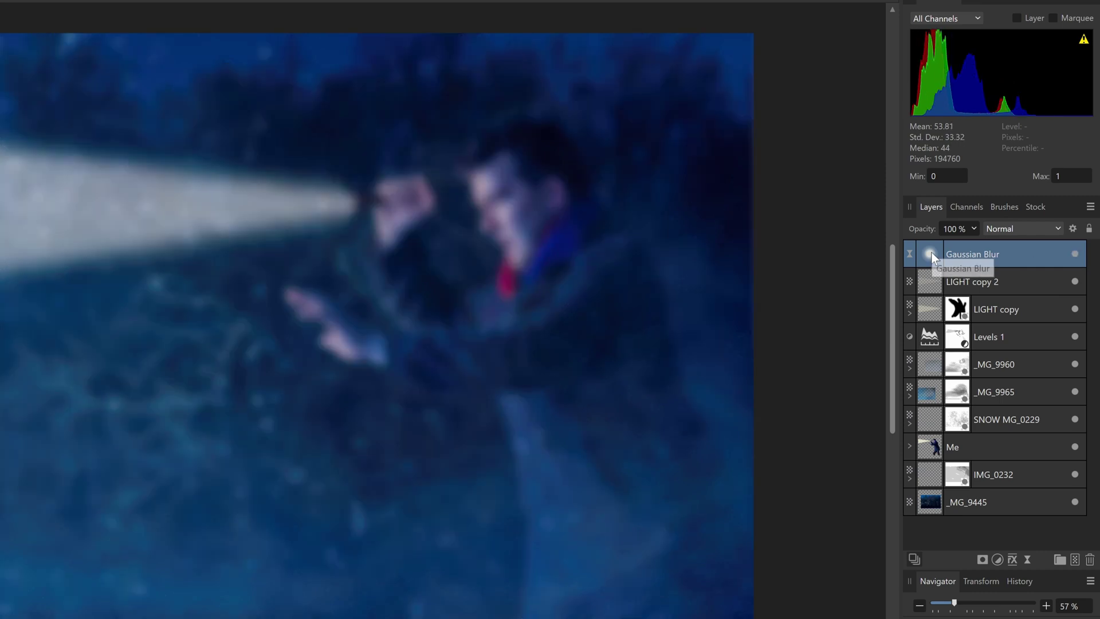
pyautogui.moveTo(932, 256); pyautogui.dragTo(950, 425)
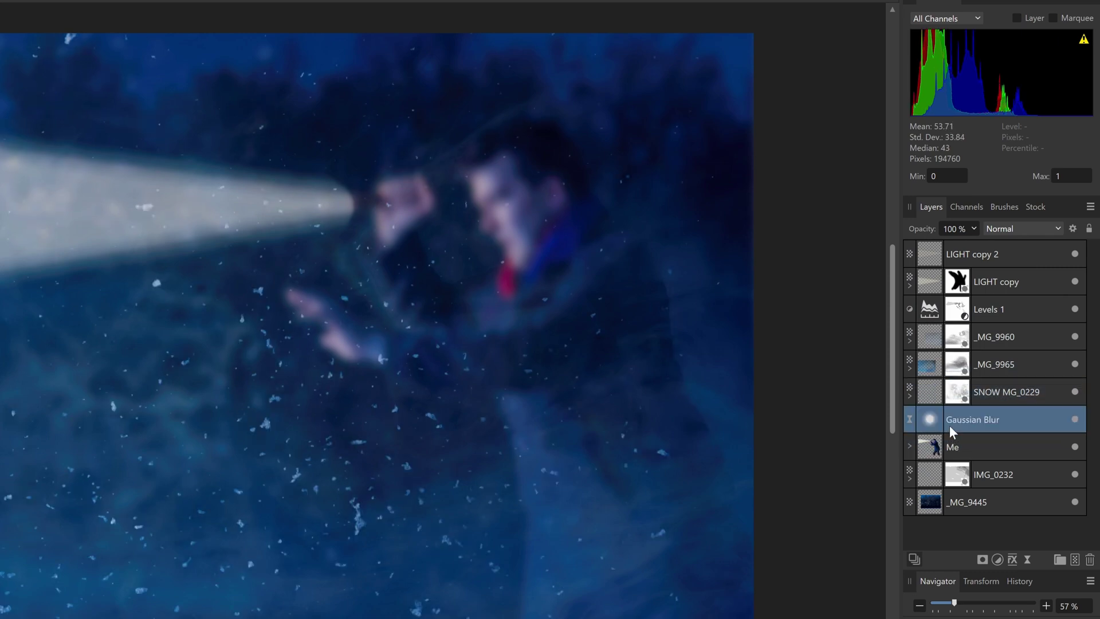
pyautogui.moveTo(931, 430)
pyautogui.mouseDown()
pyautogui.moveTo(934, 418)
pyautogui.moveTo(939, 439)
pyautogui.mouseUp()
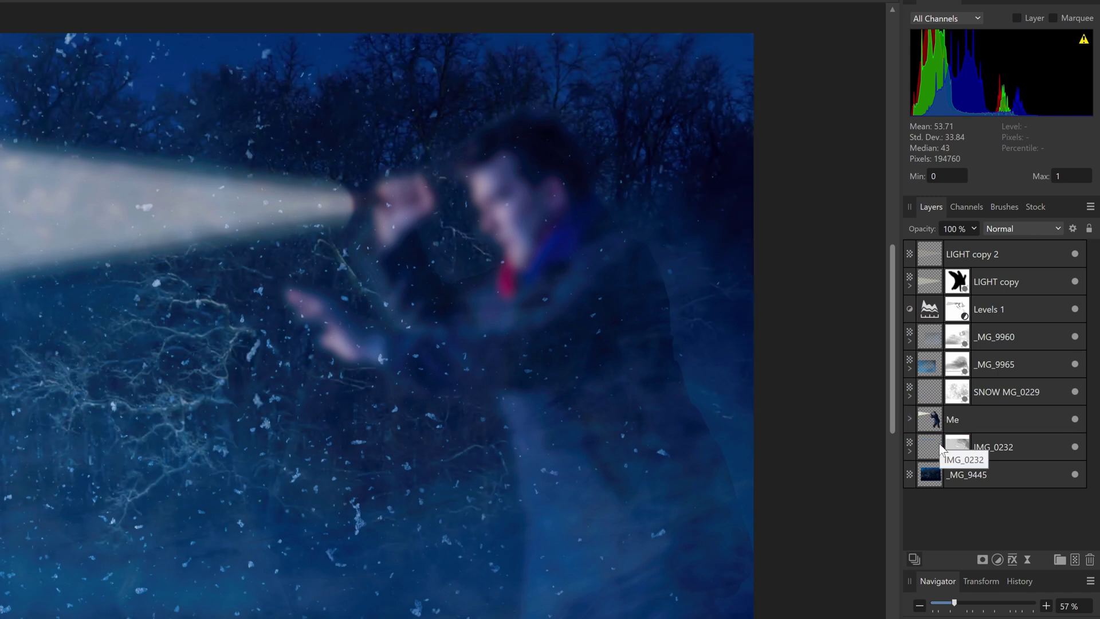
pyautogui.click(909, 418)
pyautogui.click(1074, 447)
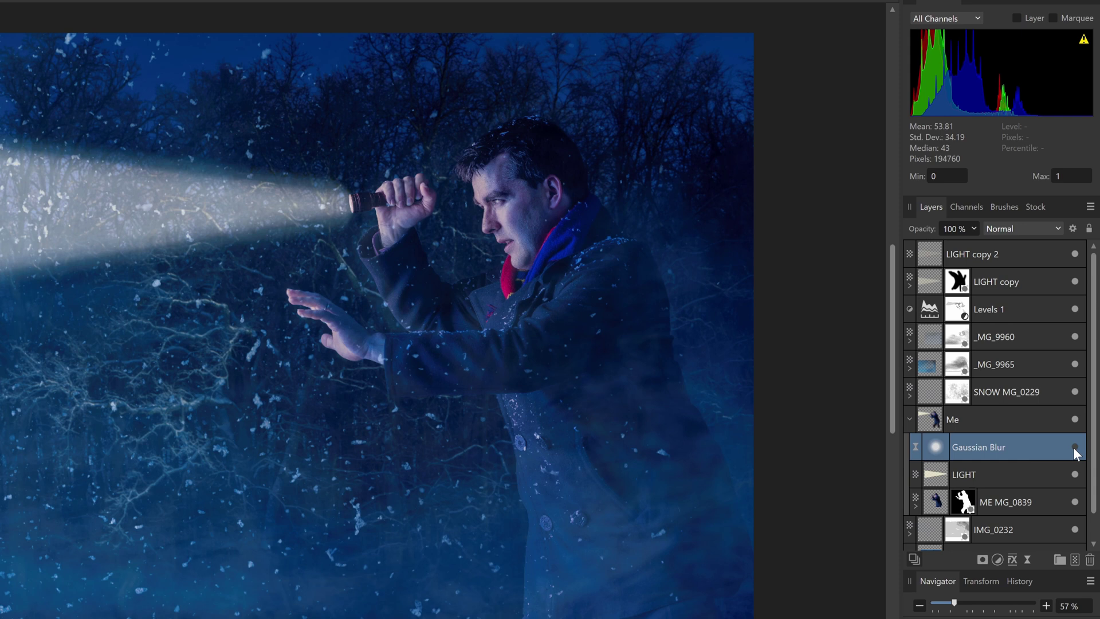
pyautogui.click(1075, 446)
pyautogui.moveTo(928, 445); pyautogui.dragTo(944, 239)
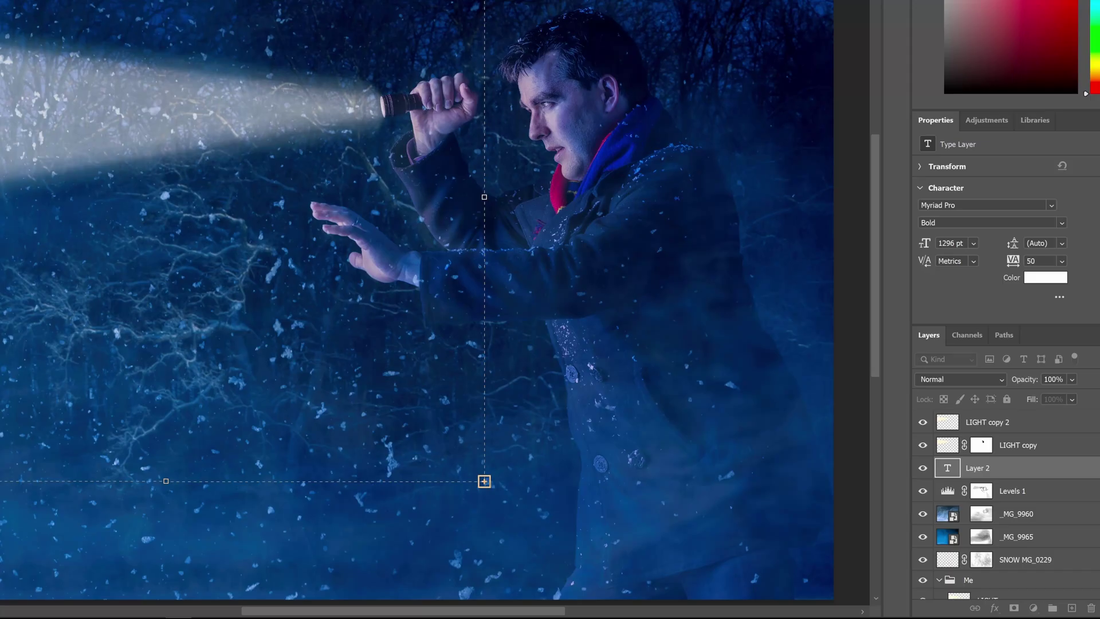
# Apply a Gaussian Blur directly to the LIGHT copy 2 layer in Photoshop
pyautogui.scroll(-5, 1009, 504)
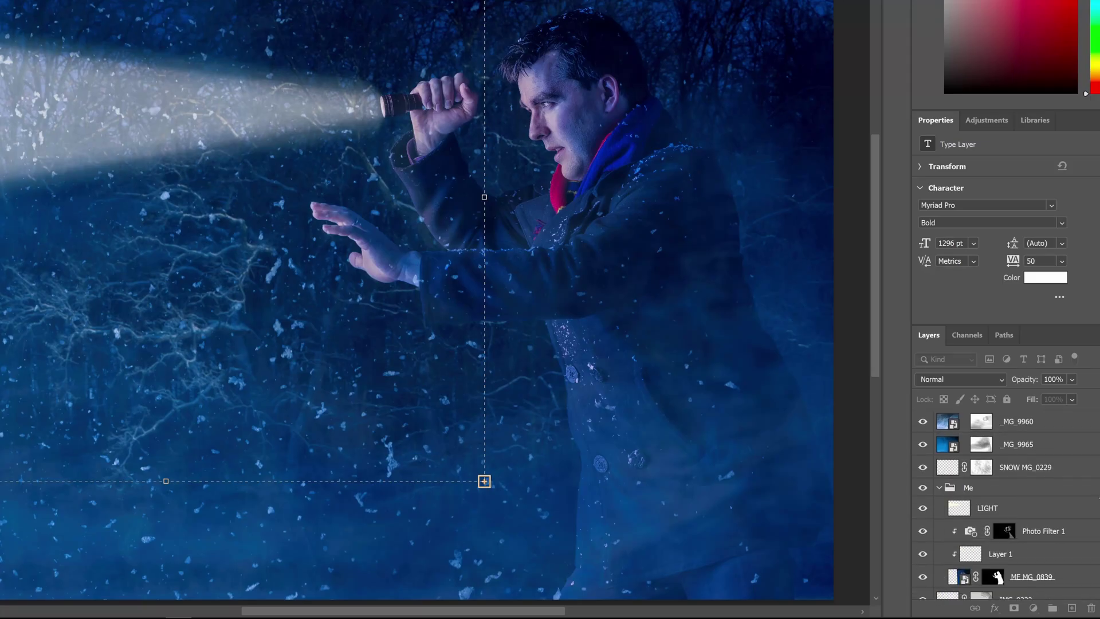
pyautogui.scroll(4, 945, 487)
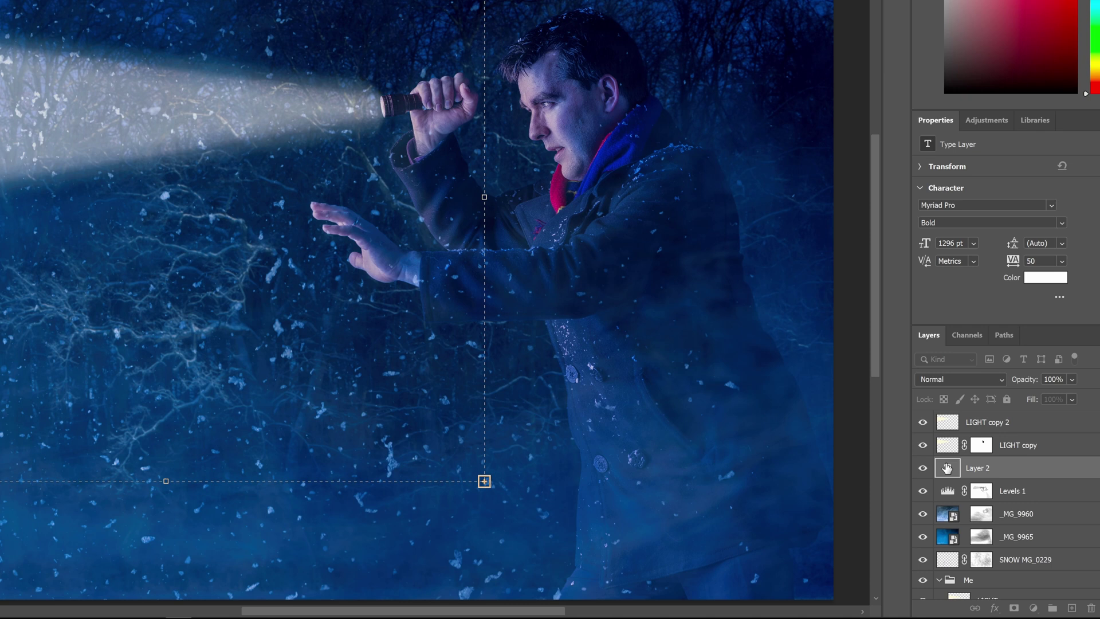
pyautogui.click(948, 425)
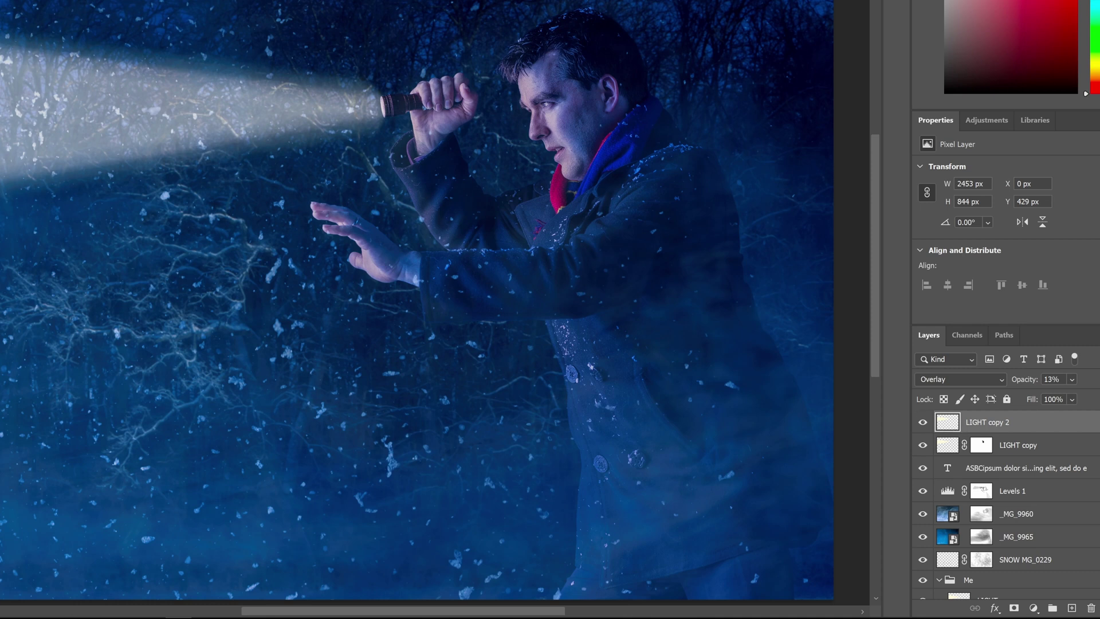
pyautogui.click(17, 0)
pyautogui.moveTo(98, 2)
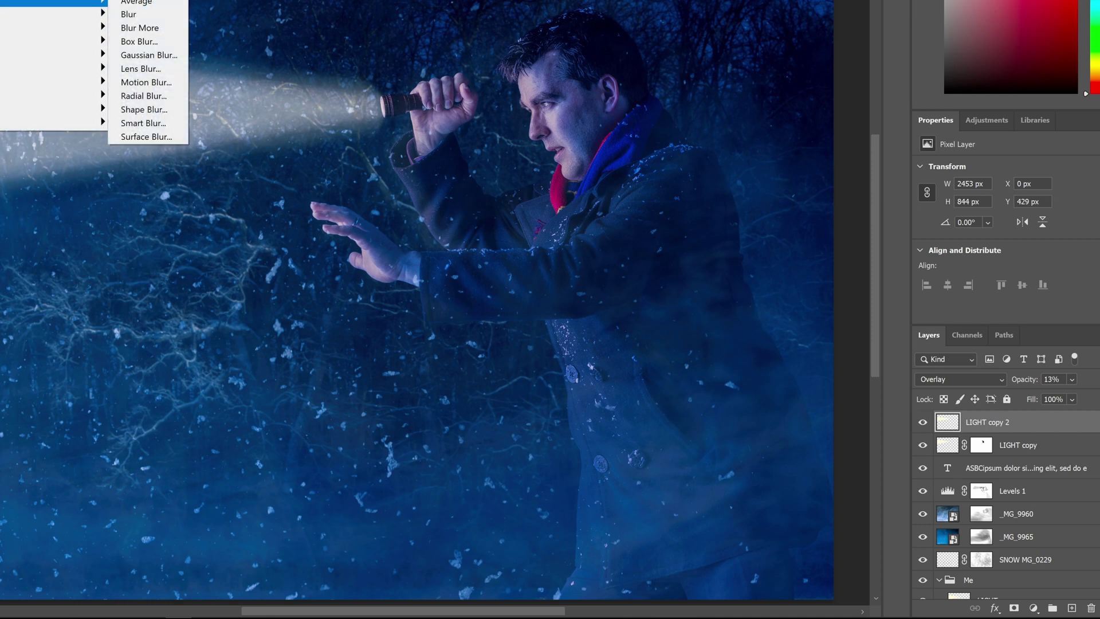
pyautogui.click(149, 55)
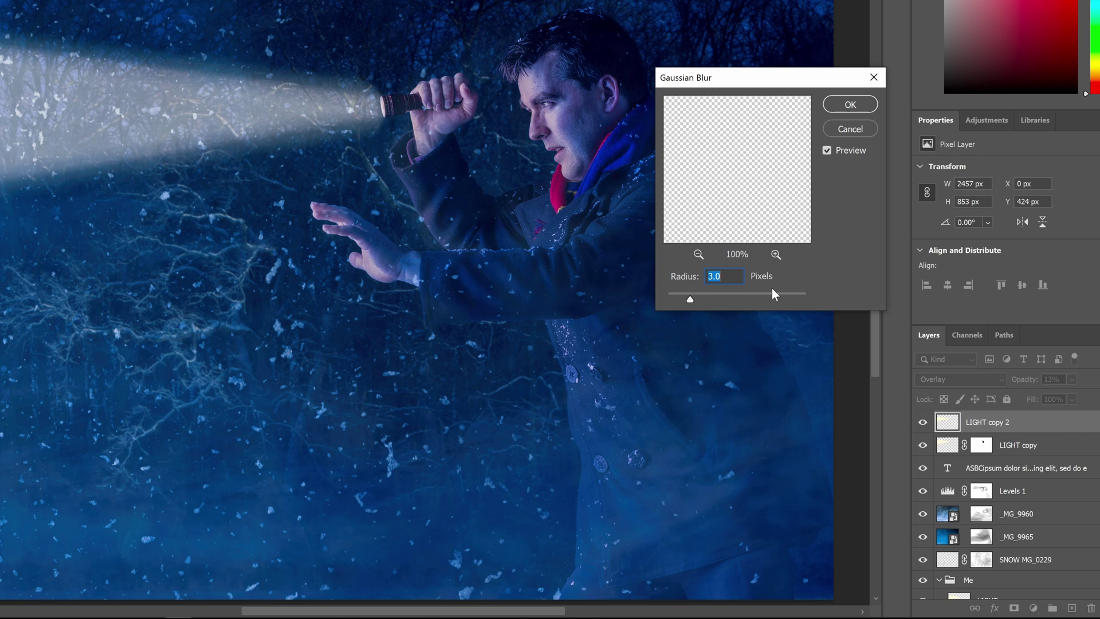
pyautogui.press('Return')
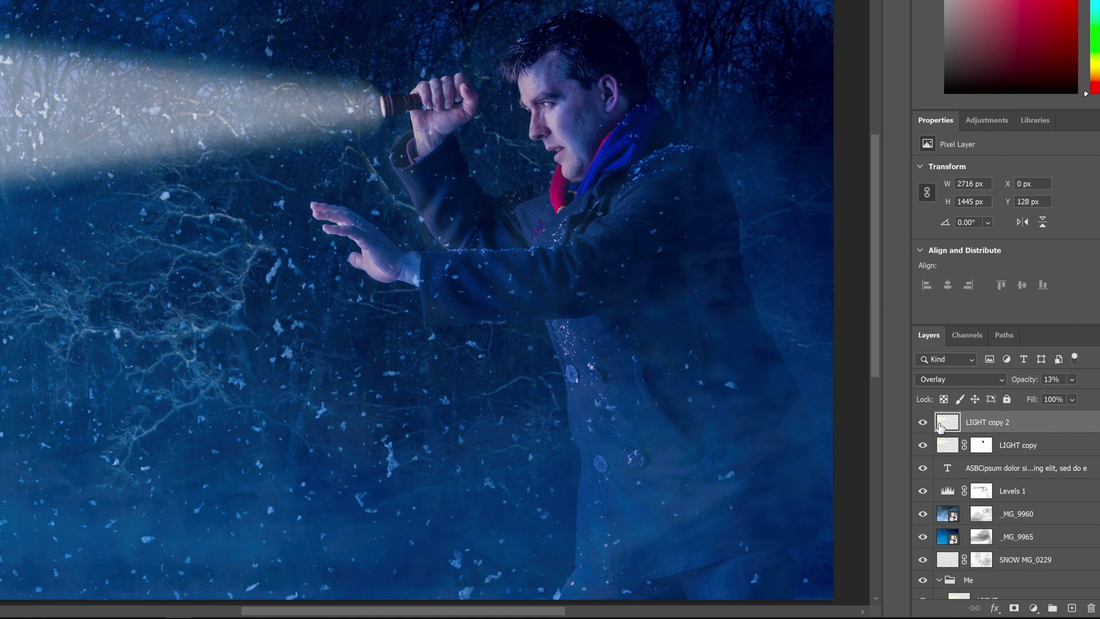
# Convert LIGHT copy 2 to a smart object, add a Gaussian Blur smart filter, then return to Affinity Photo
pyautogui.rightClick(990, 423)
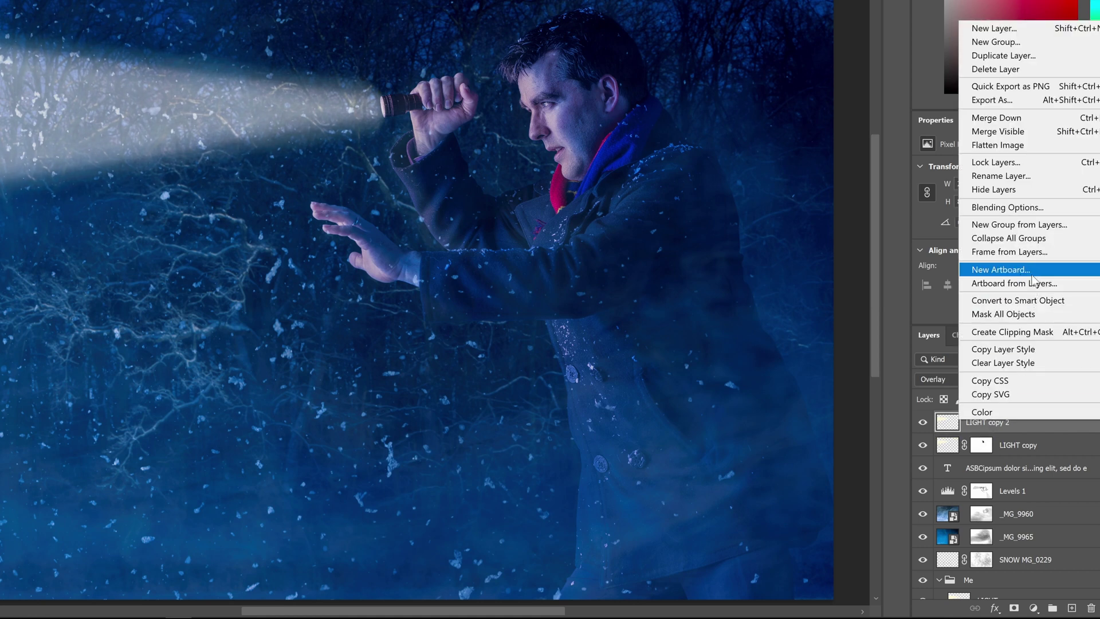
pyautogui.click(1037, 304)
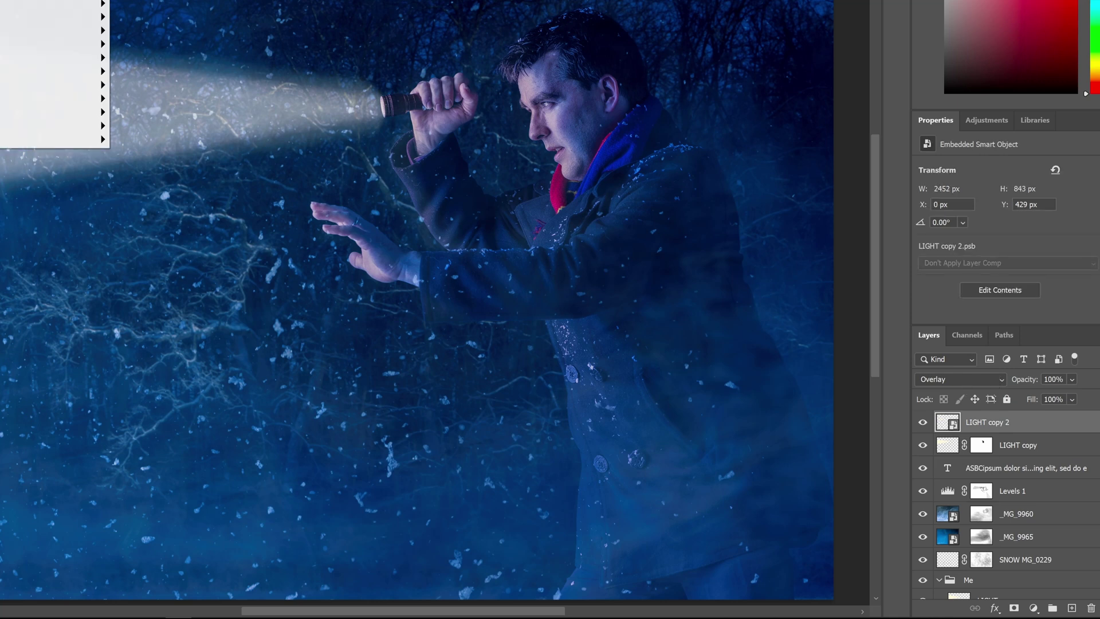
pyautogui.click(57, 115)
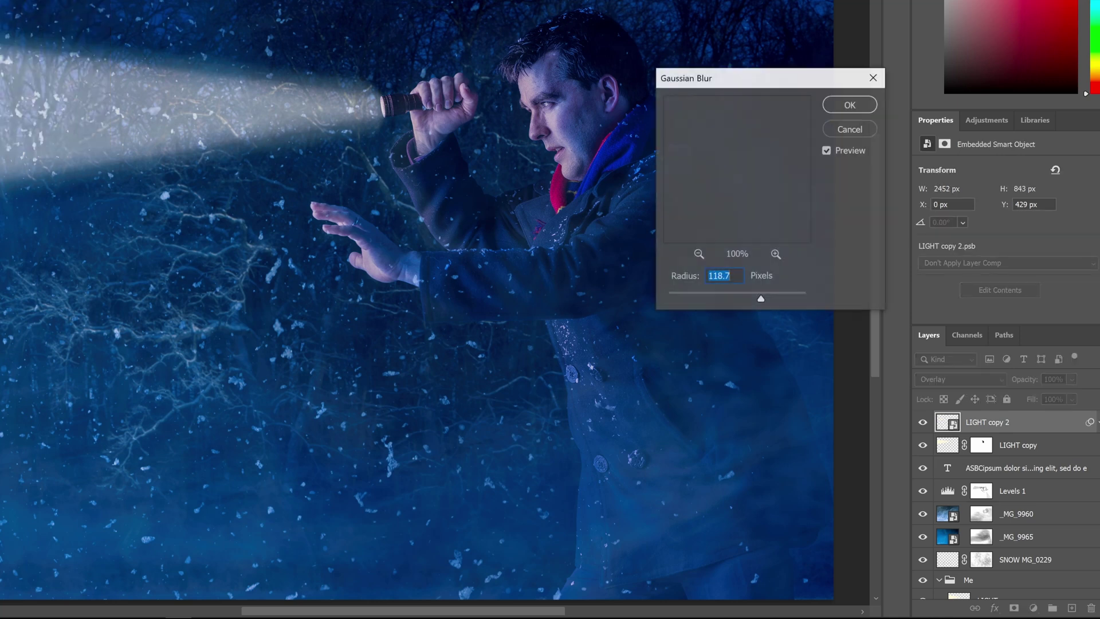
pyautogui.click(856, 106)
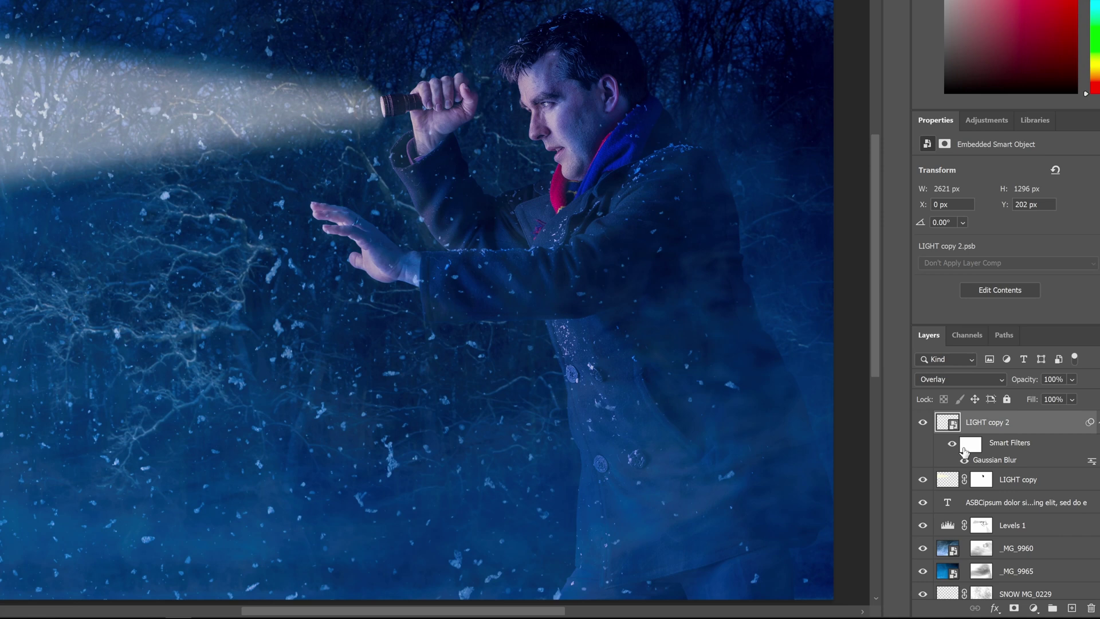
pyautogui.scroll(-3, 1000, 526)
pyautogui.scroll(3, 979, 530)
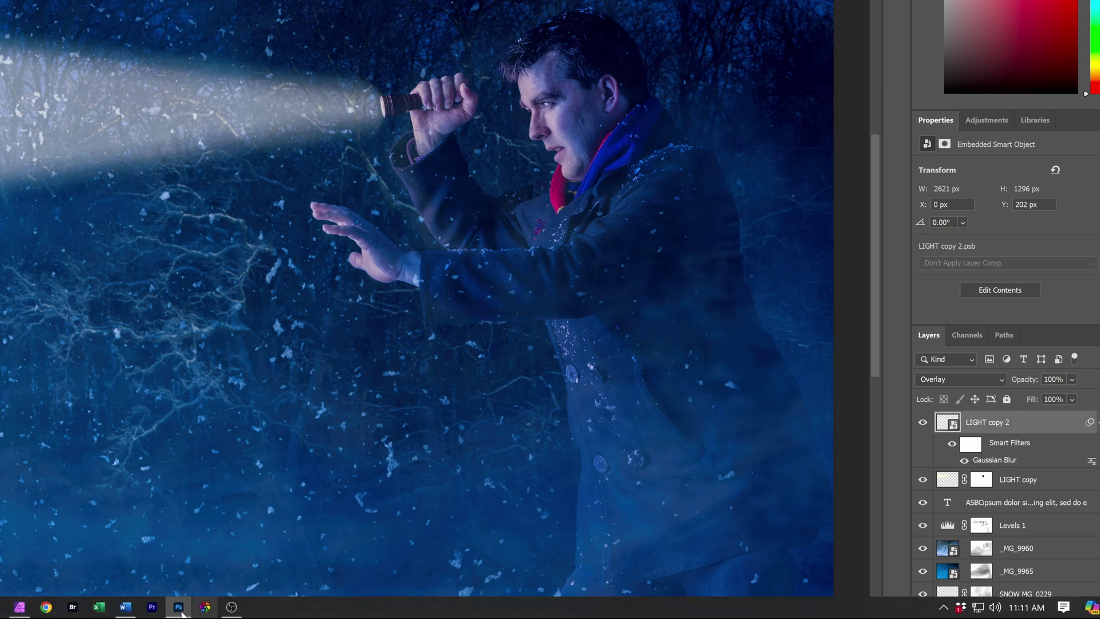
pyautogui.click(23, 606)
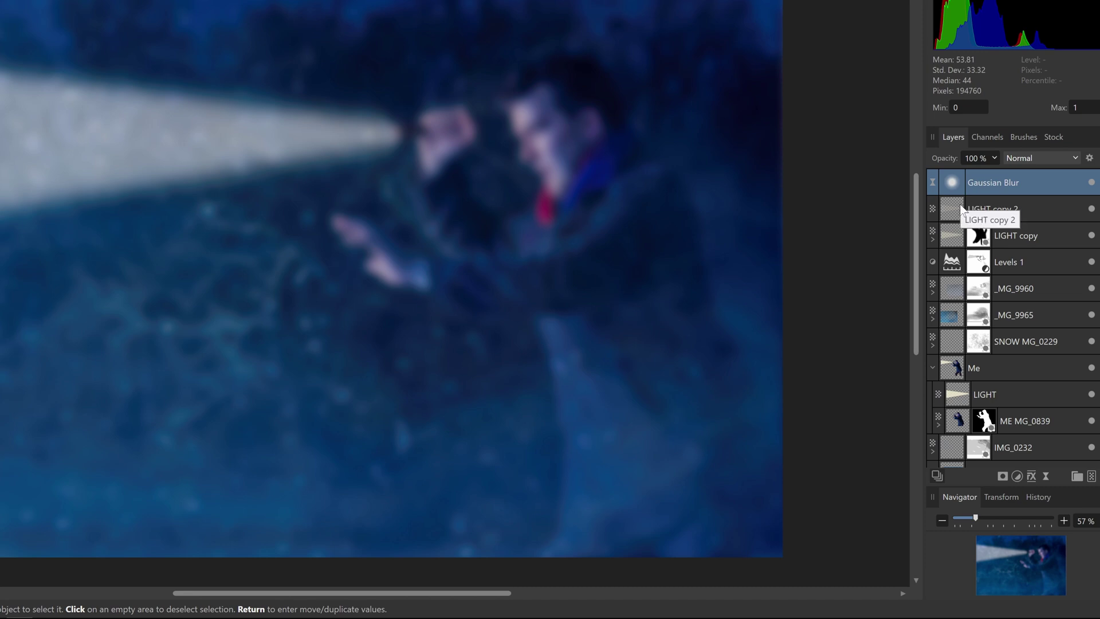
# Zoom the Affinity composite in to about 5960% until the pixel grid is clearly visible
pyautogui.moveTo(130, 597)
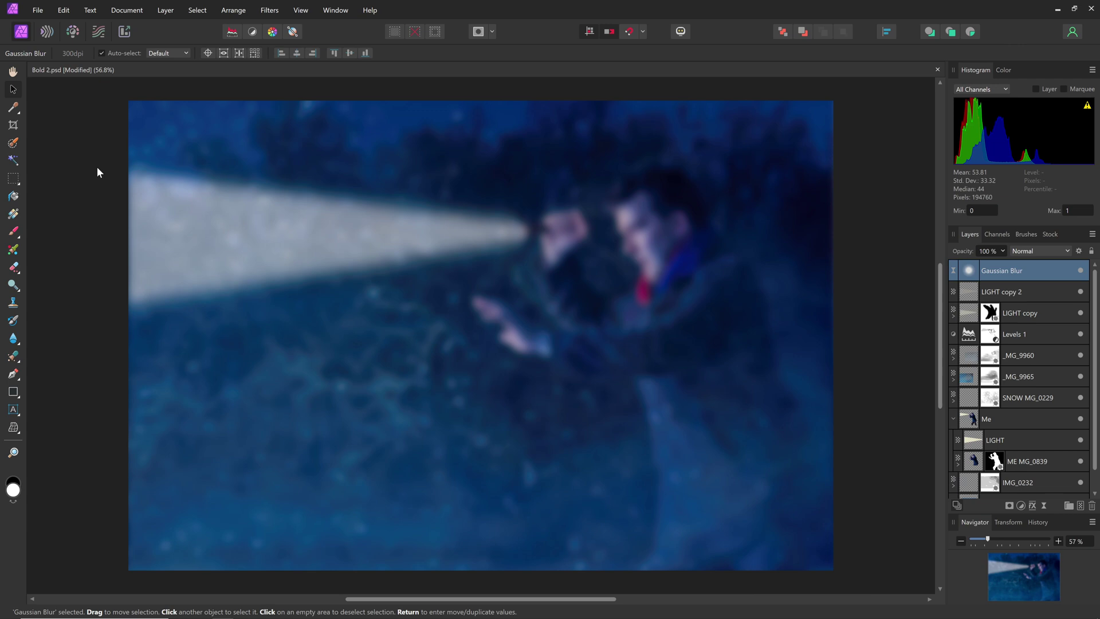
pyautogui.hotkey('ctrl', '+')
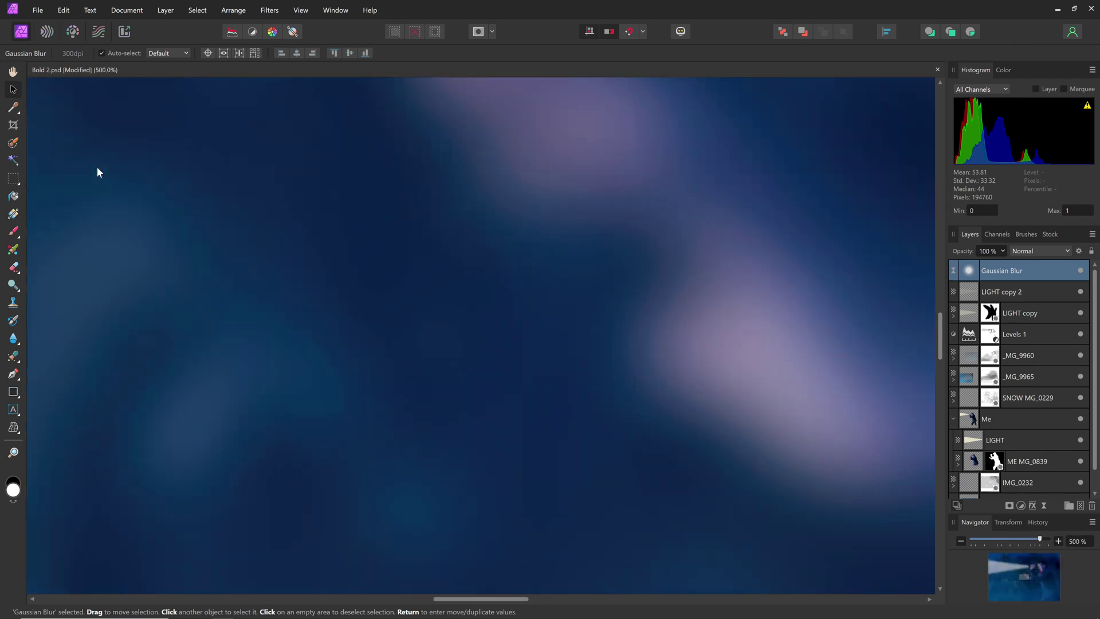
pyautogui.hotkey('ctrl', '+')
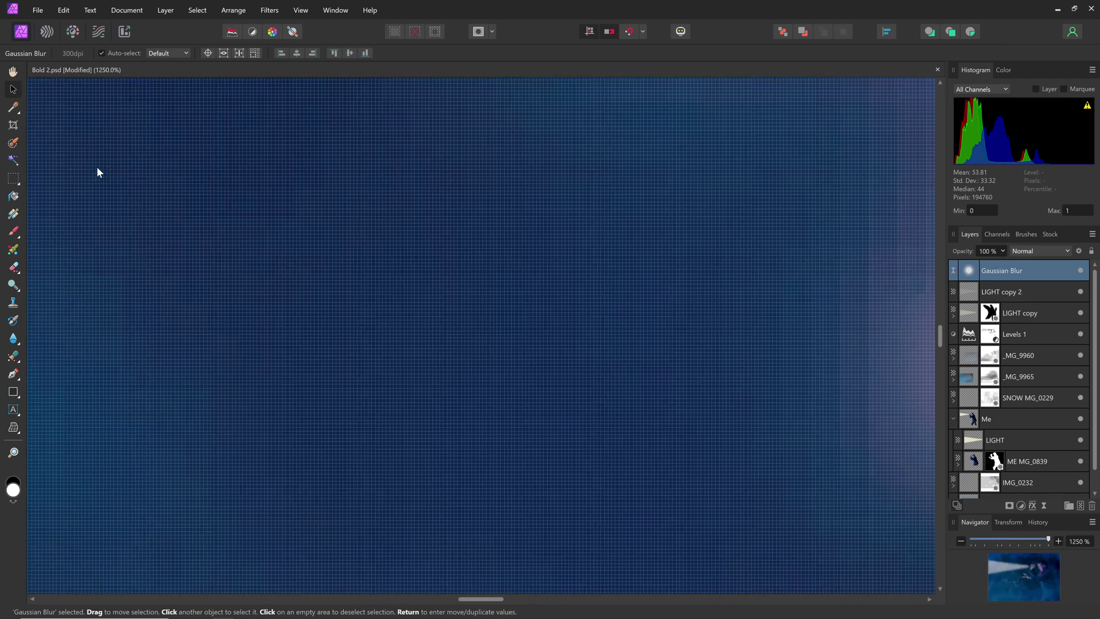
pyautogui.hotkey('ctrl', '+')
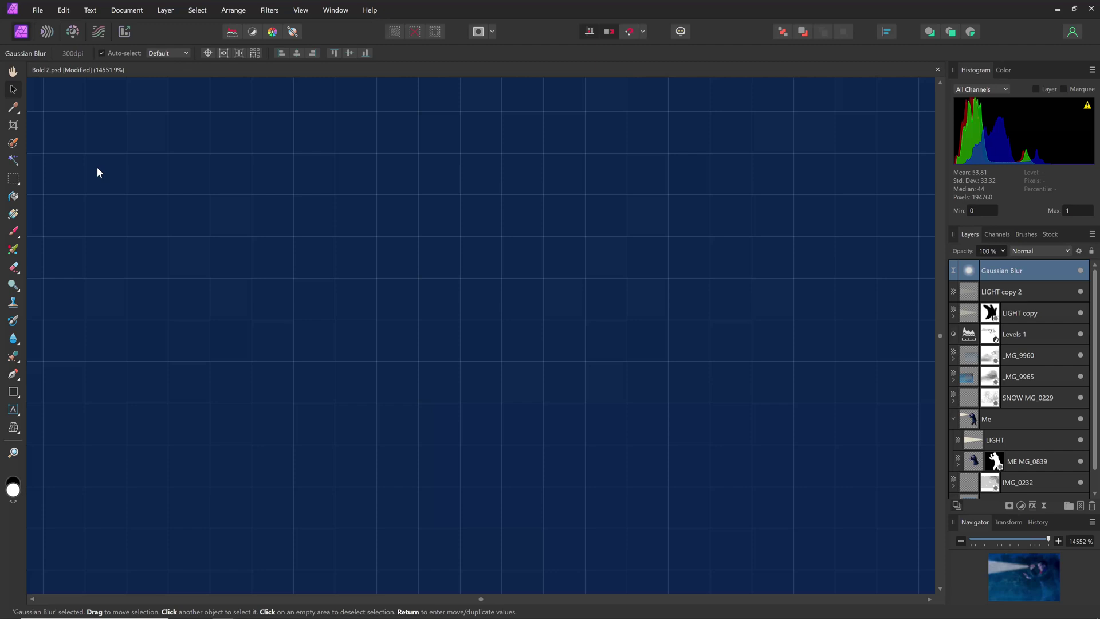
pyautogui.hotkey('ctrl', '+')
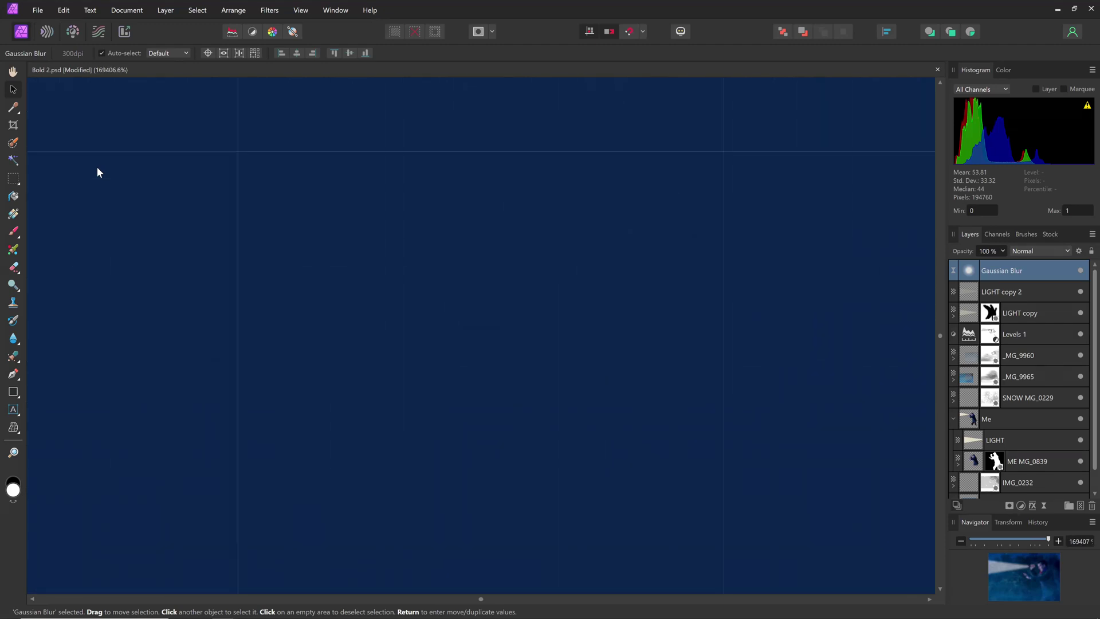
pyautogui.hotkey('ctrl', '+')
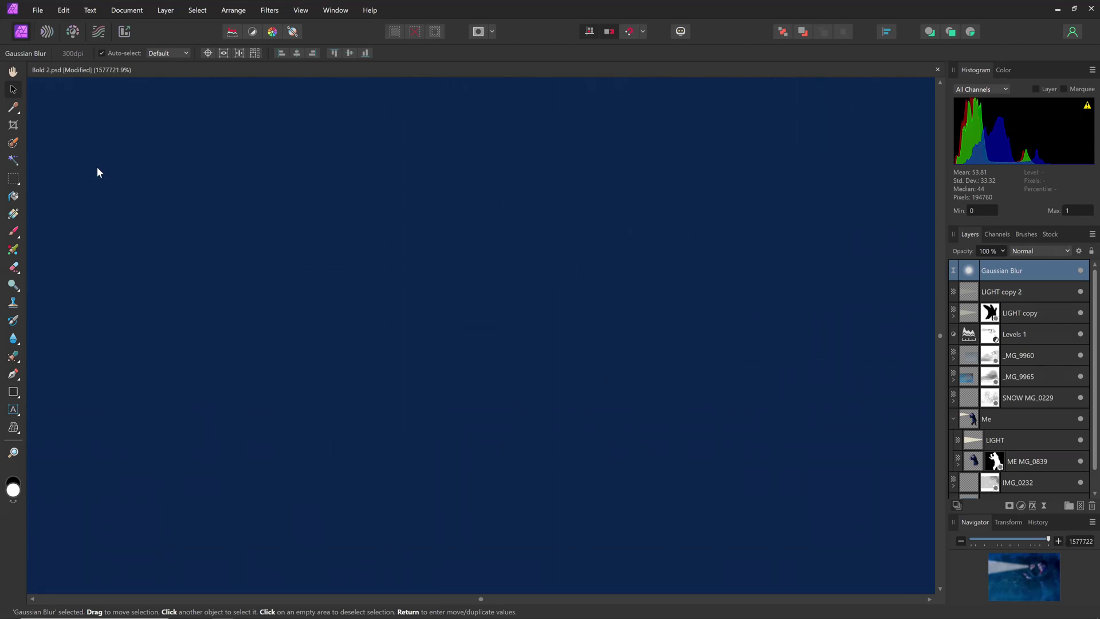
pyautogui.hotkey('ctrl', '+')
pyautogui.hotkey('ctrl', '+')
pyautogui.hotkey('ctrl', '-')
pyautogui.hotkey('ctrl', '-')
pyautogui.hotkey('ctrl', '-')
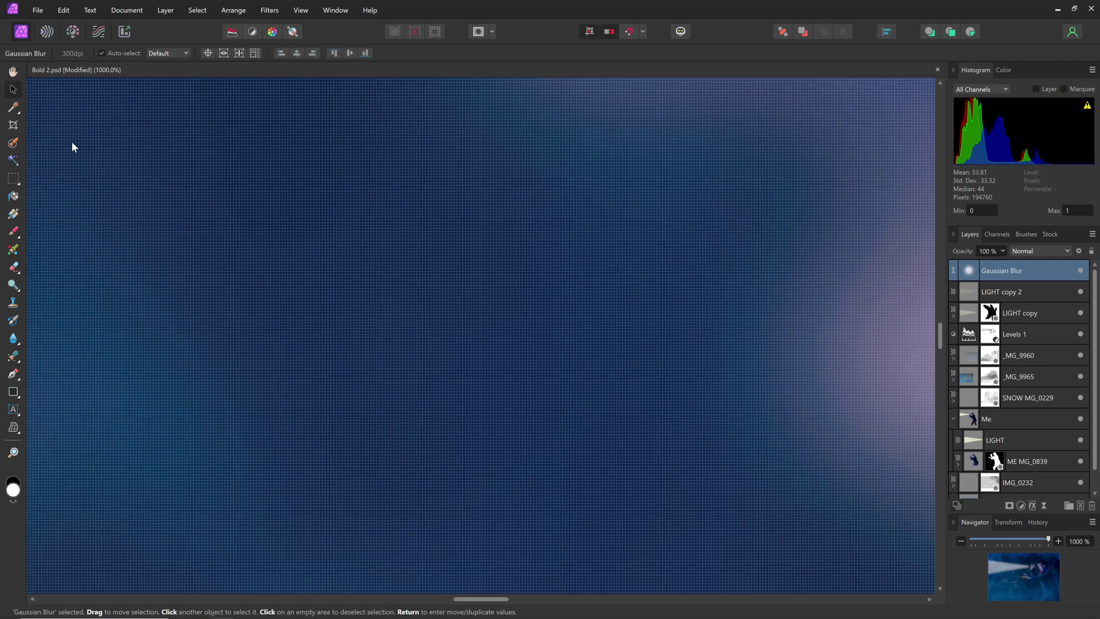
pyautogui.hotkey('ctrl', '-')
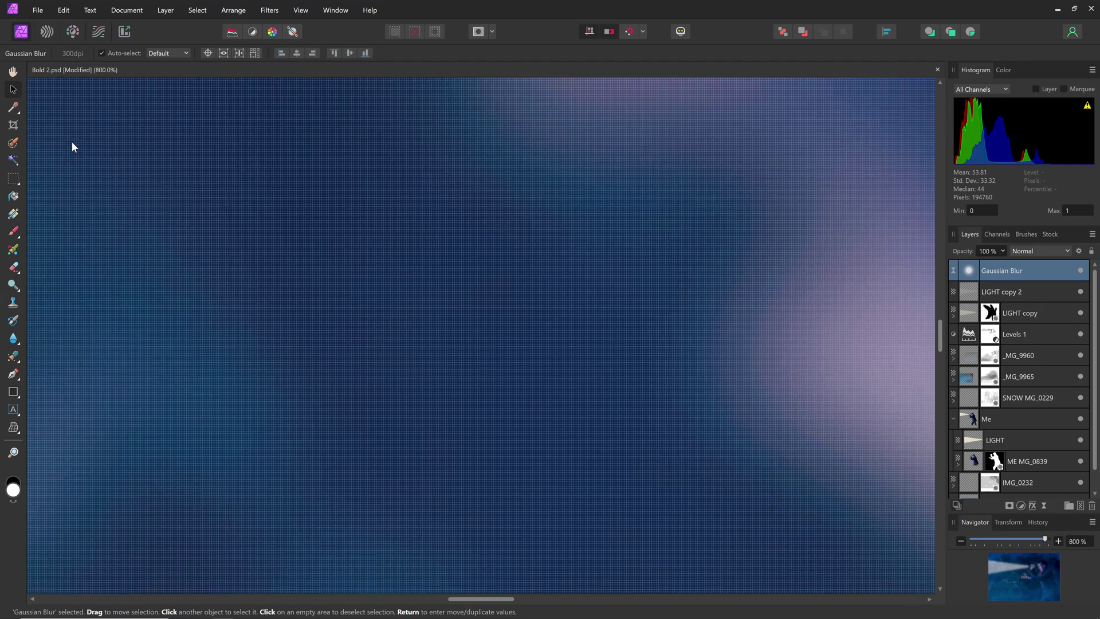
pyautogui.hotkey('ctrl', '+')
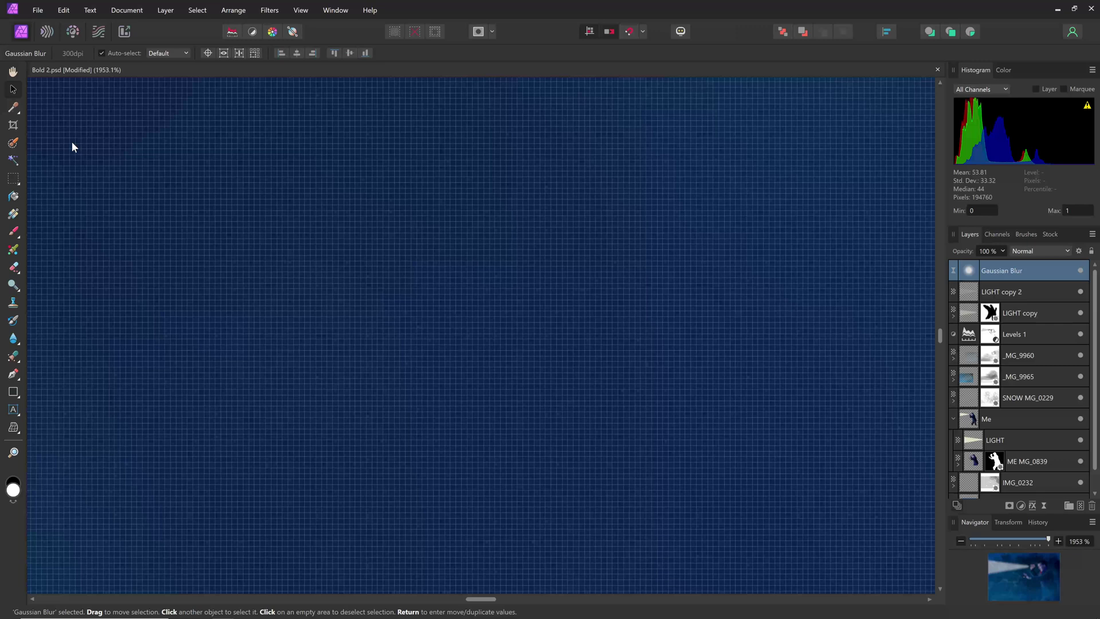
pyautogui.hotkey('ctrl', '+')
pyautogui.hotkey('ctrl', '+')
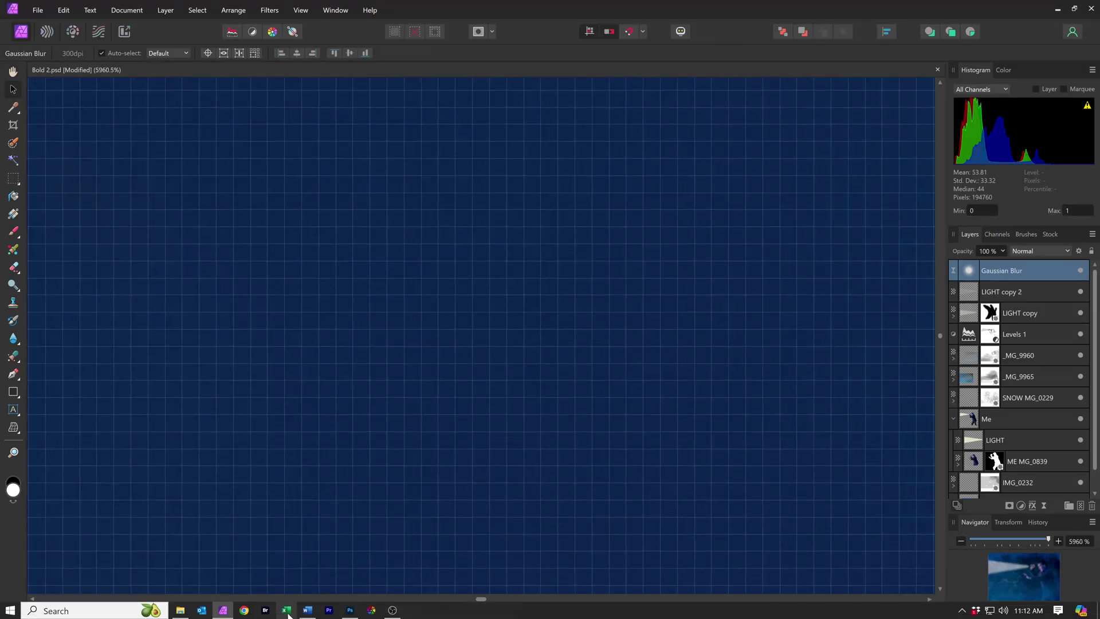
# Zoom Photoshop's composite to 12800% and switch to the Move tool
pyautogui.click(346, 612)
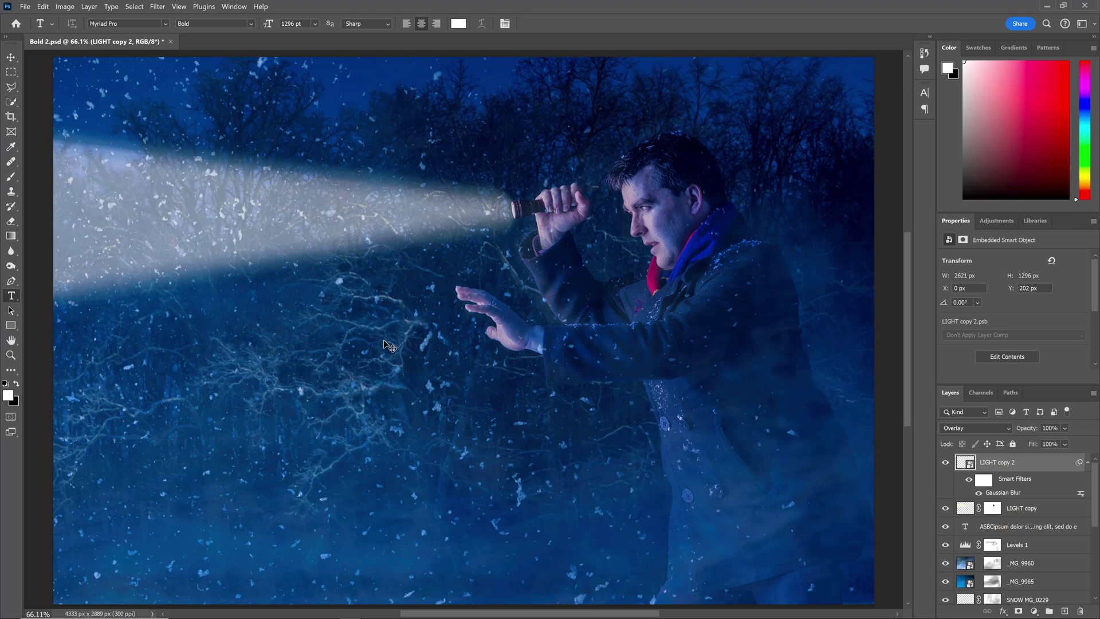
pyautogui.scroll(10, 389, 347)
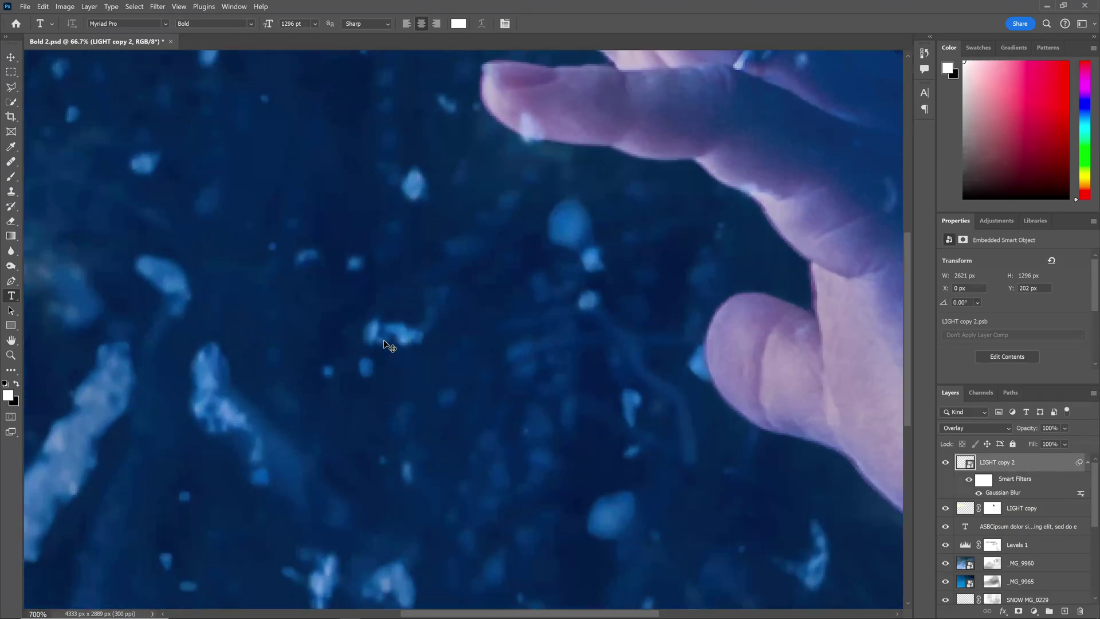
pyautogui.scroll(5, 390, 347)
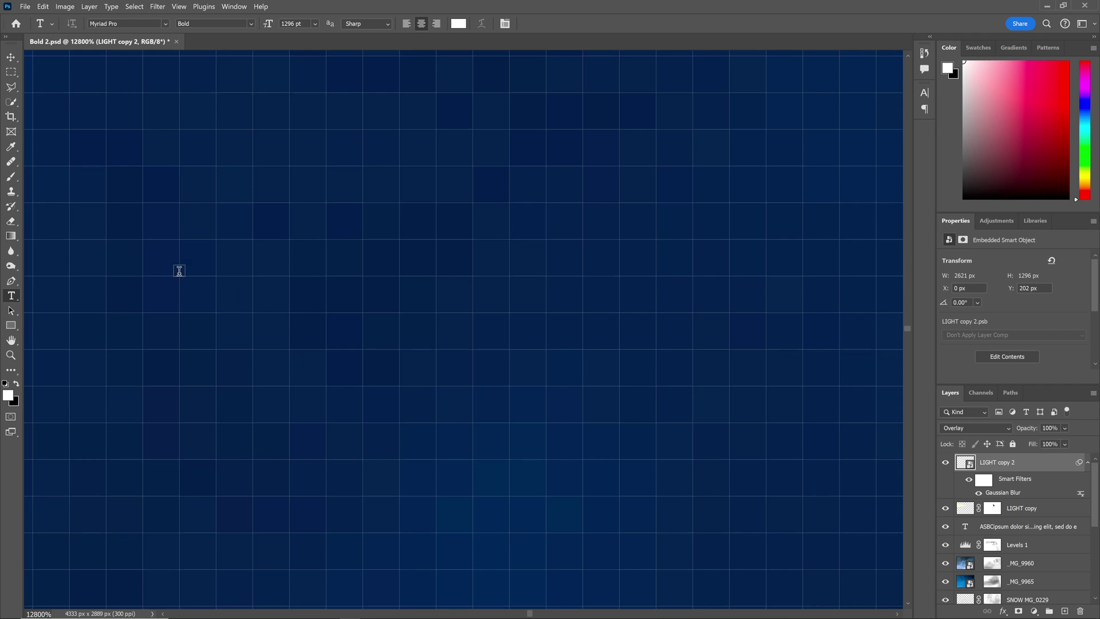
pyautogui.click(11, 58)
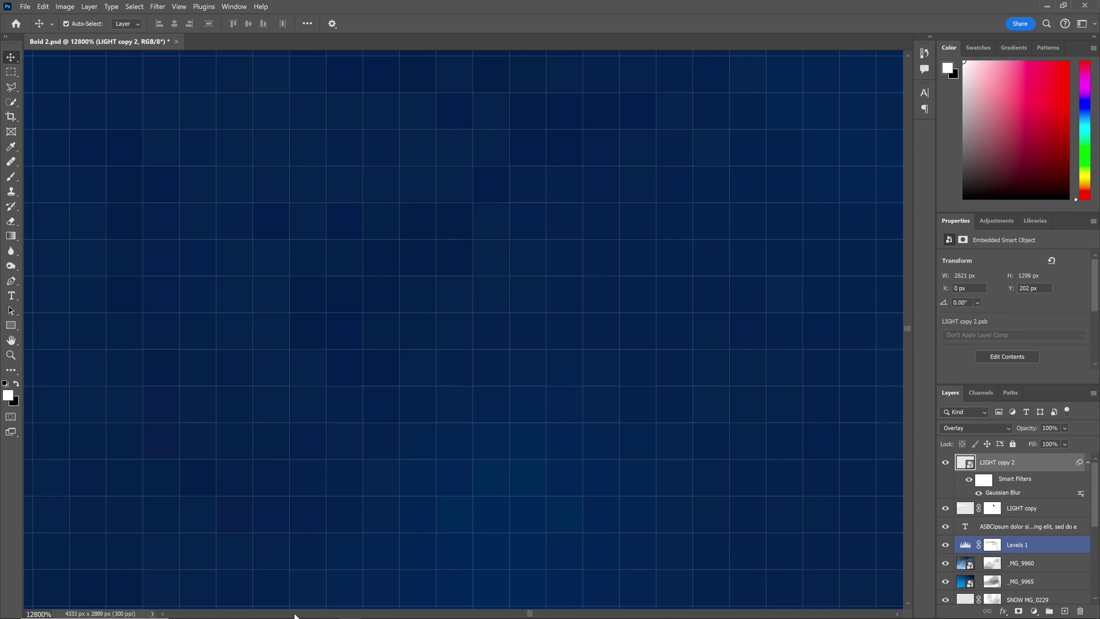
# Zoom the Affinity composite in to about 264697%, then back out to 56.8%
pyautogui.click(223, 613)
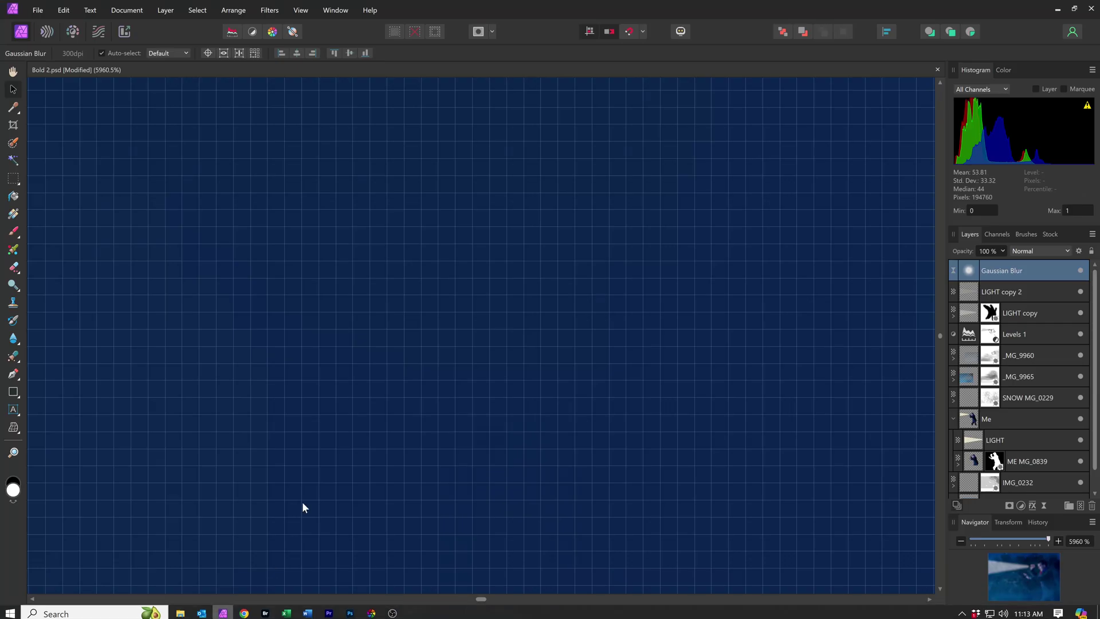
pyautogui.scroll(10, 309, 501)
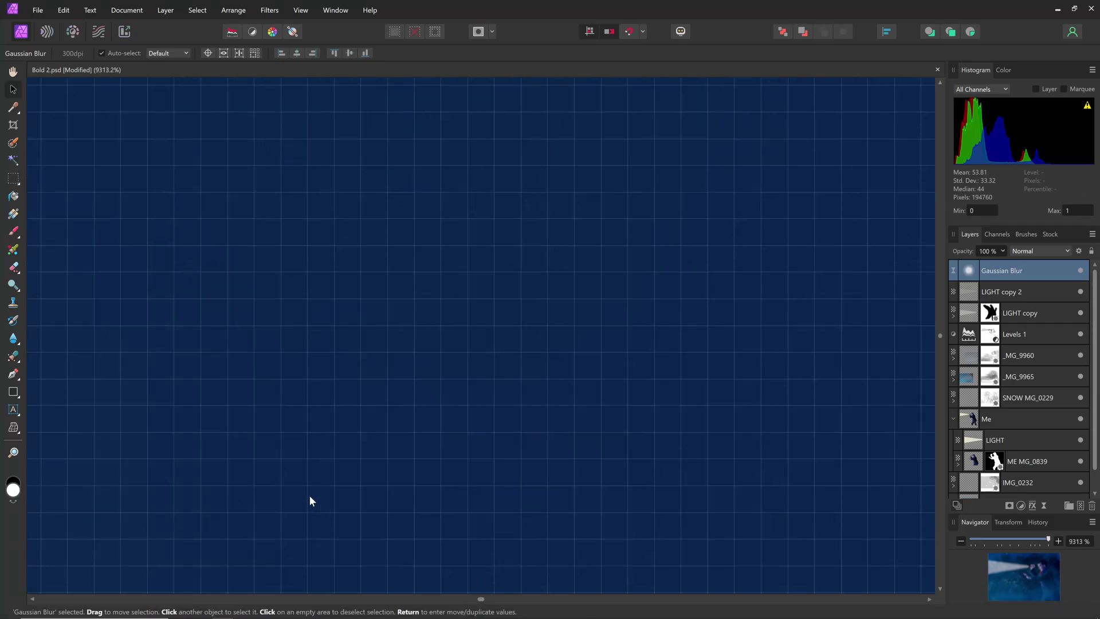
pyautogui.scroll(8, 310, 496)
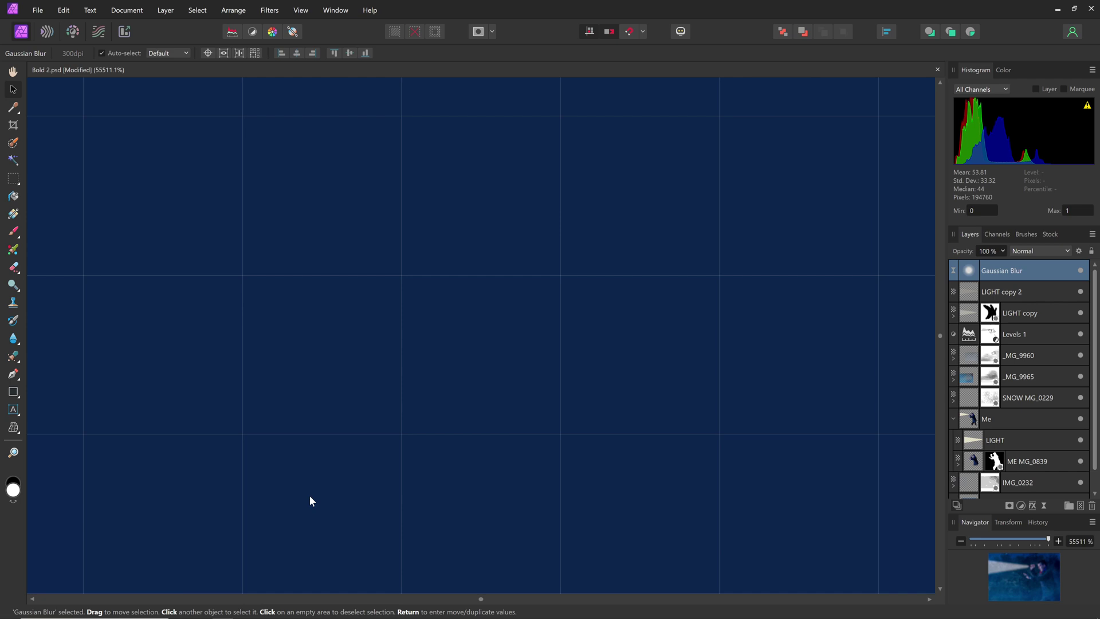
pyautogui.scroll(1, 309, 501)
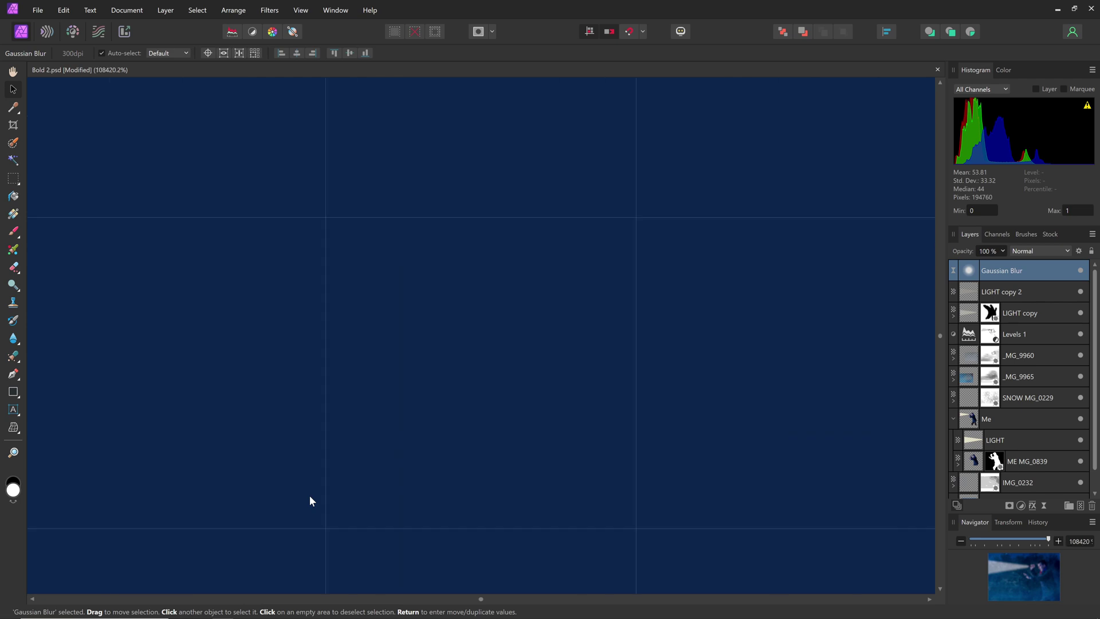
pyautogui.scroll(4, 310, 500)
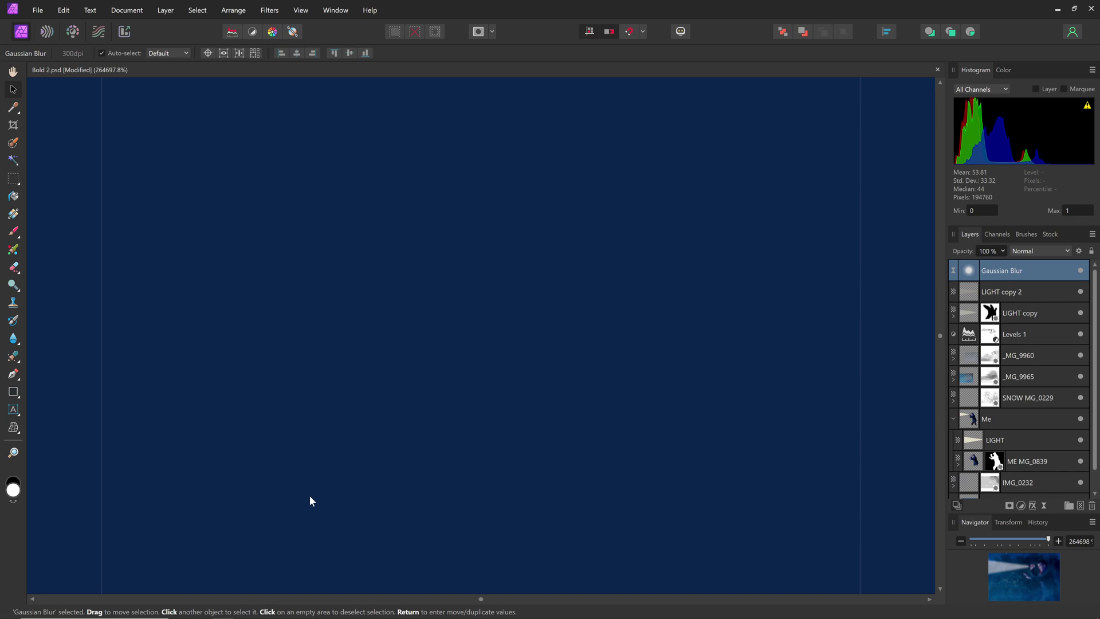
pyautogui.scroll(-8, 309, 501)
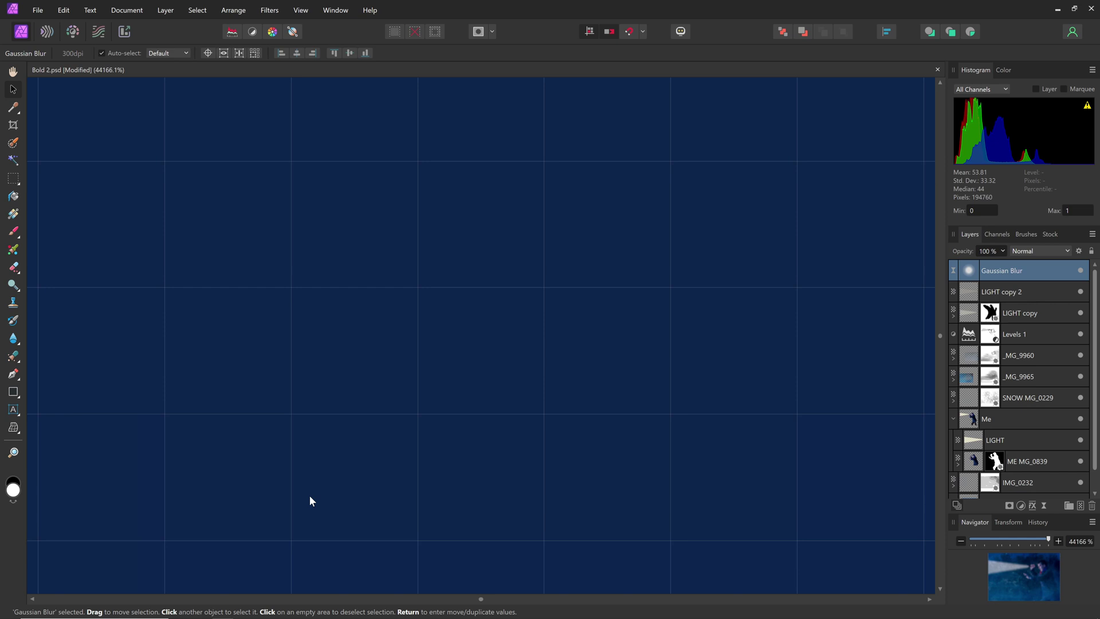
pyautogui.scroll(-10, 310, 497)
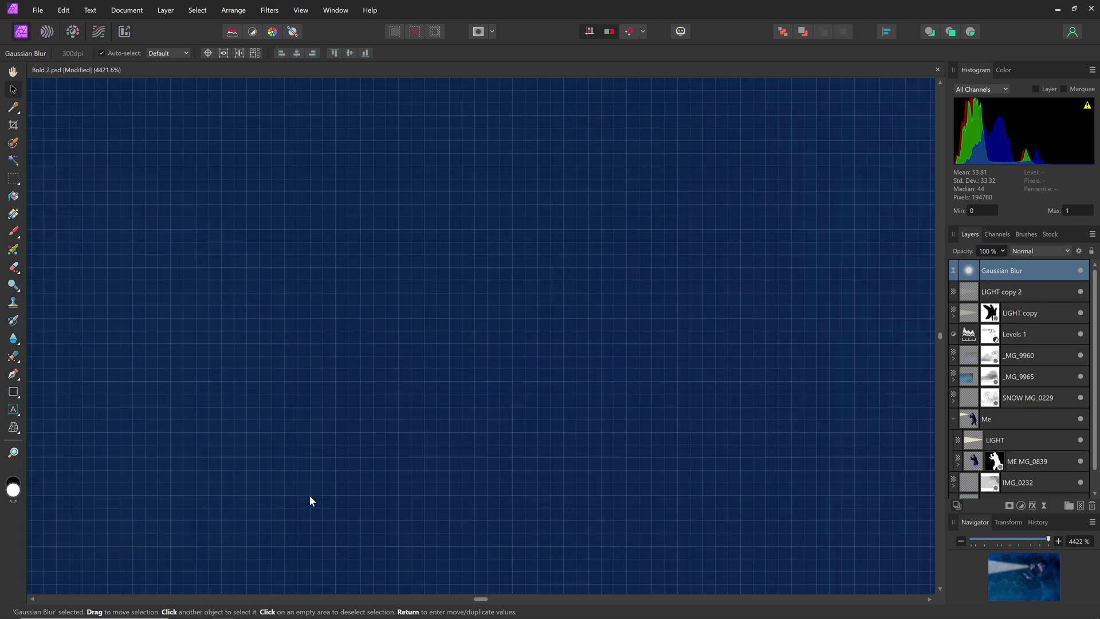
pyautogui.scroll(-5, 310, 501)
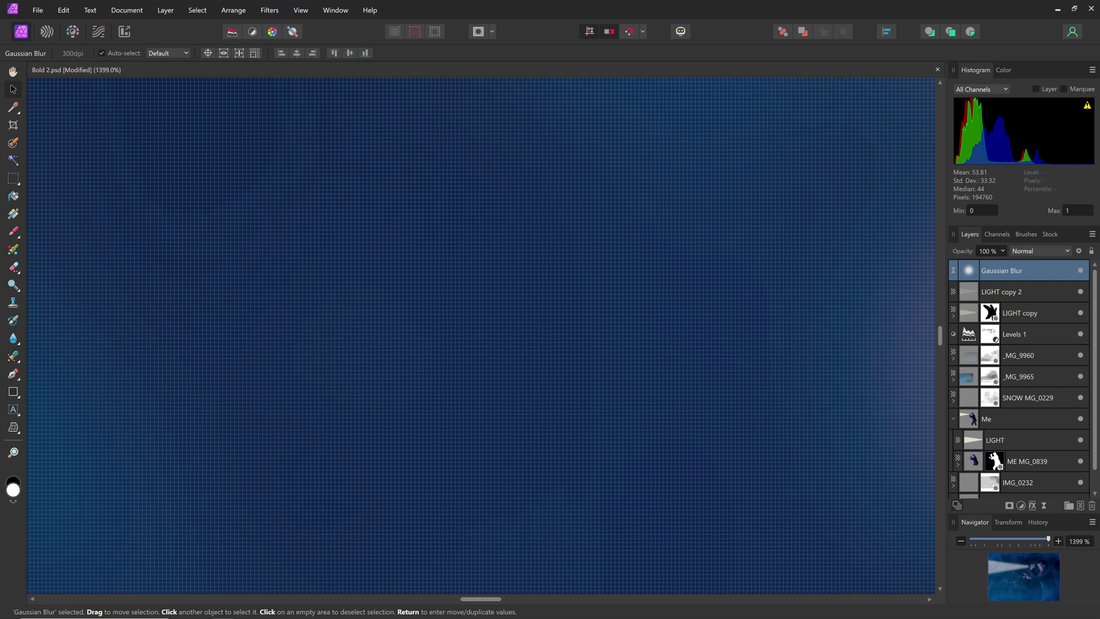
pyautogui.scroll(-14, 298, 544)
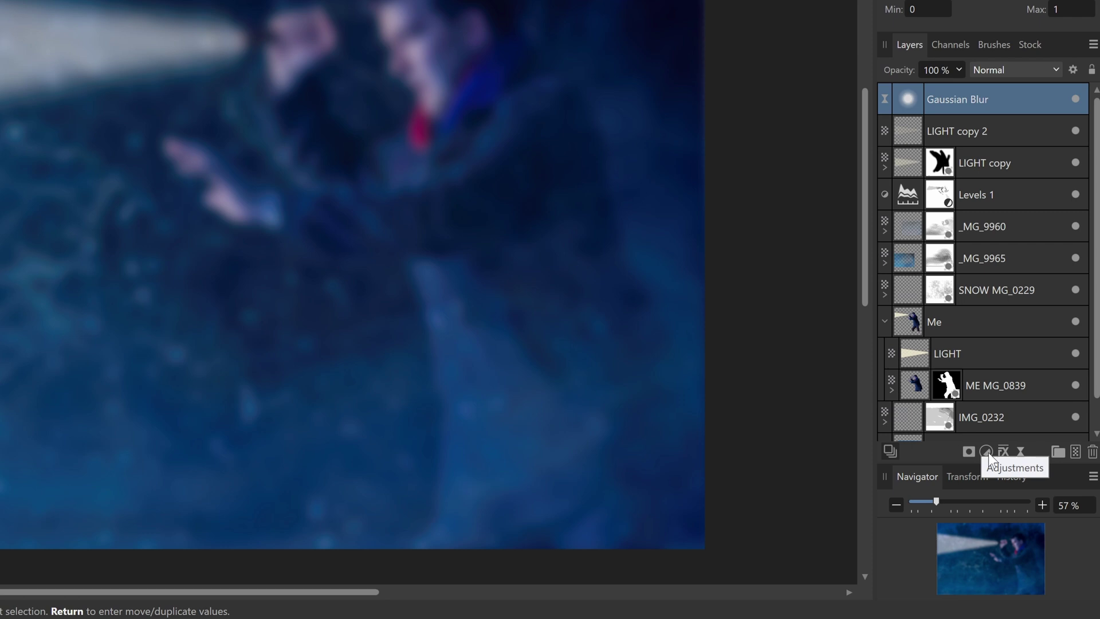
# Add a Lens Filter adjustment layer, orange at 58% density, above the blur, then return to Photoshop
pyautogui.click(986, 451)
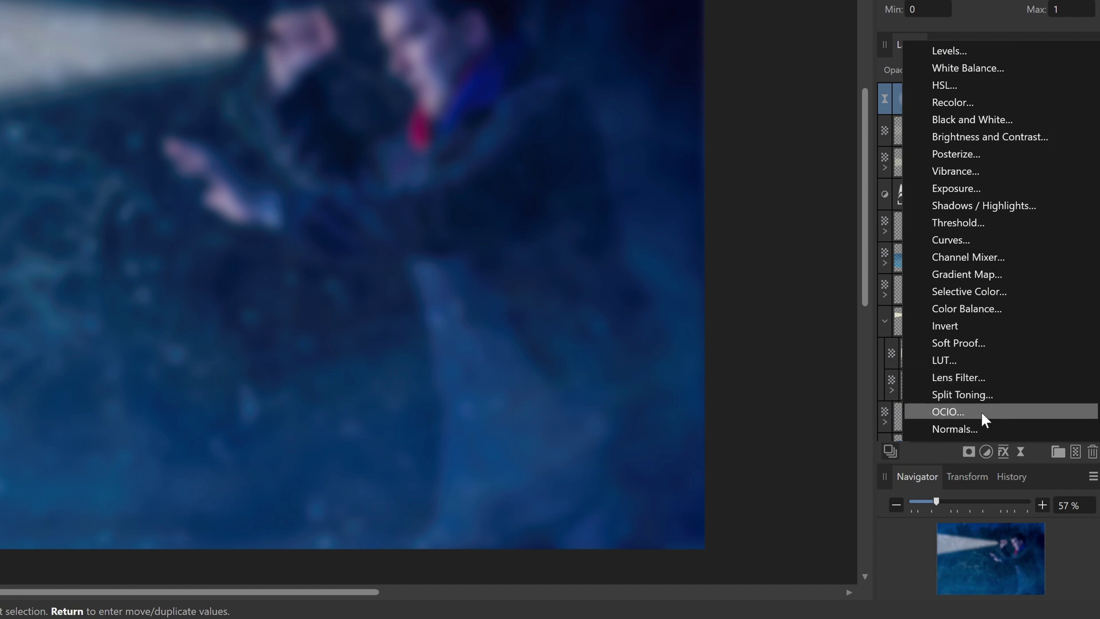
pyautogui.click(966, 382)
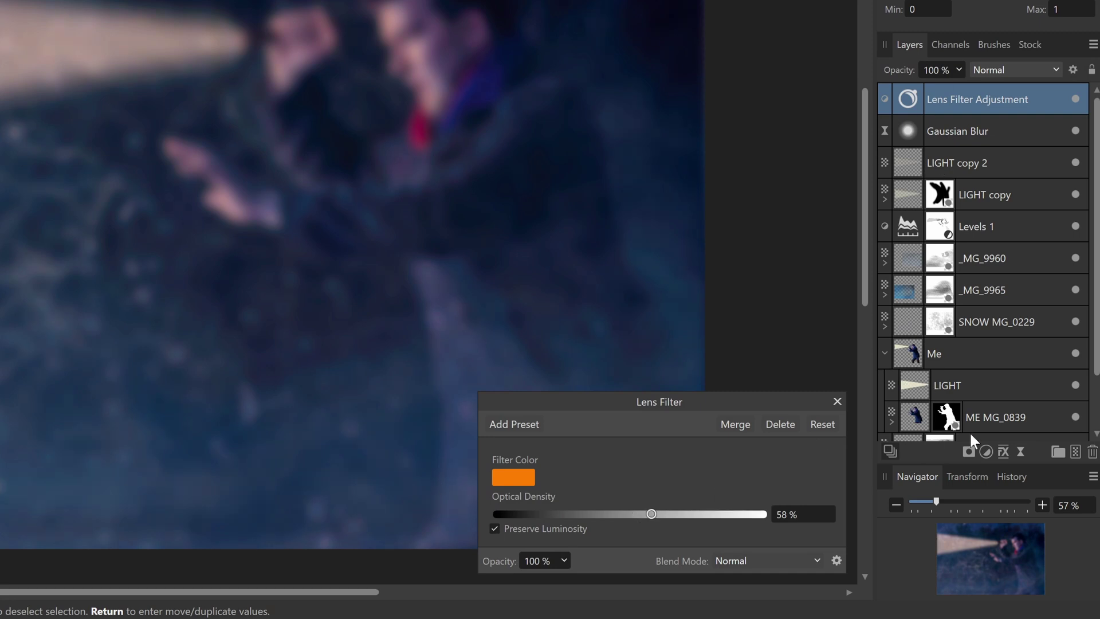
pyautogui.click(986, 451)
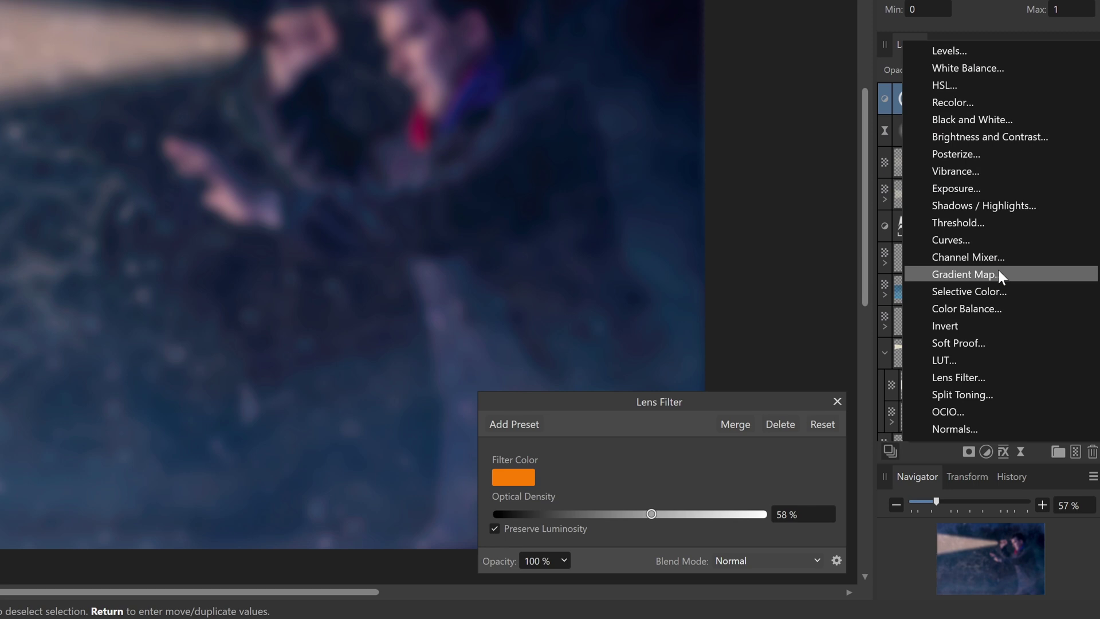
pyautogui.click(836, 401)
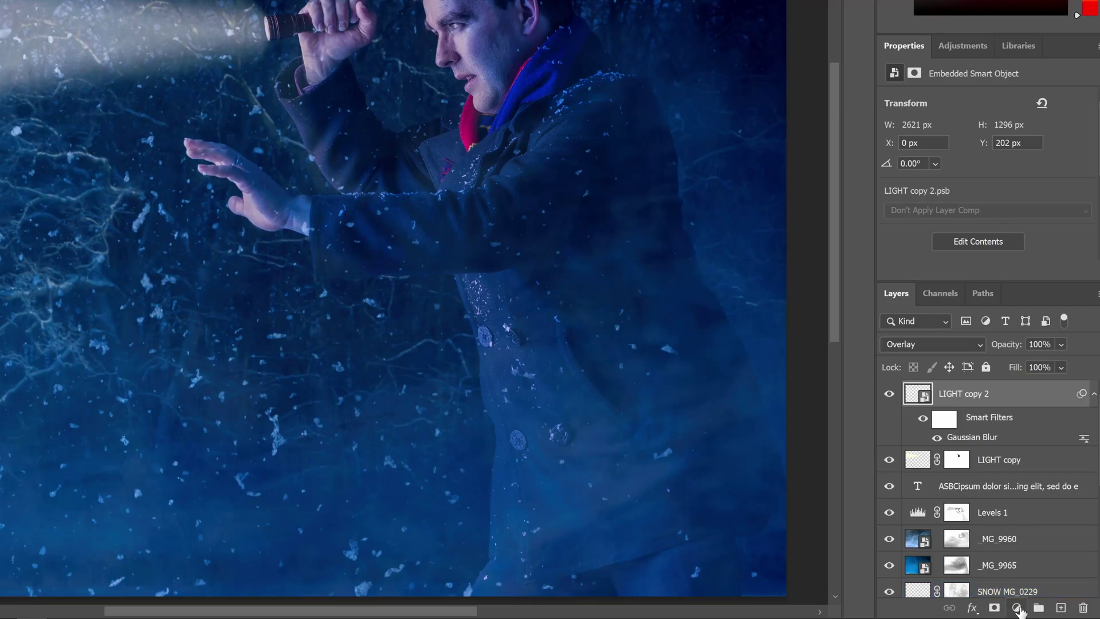
# Browse Photoshop's fill and adjustment layer list down to Color Lookup
pyautogui.click(1017, 608)
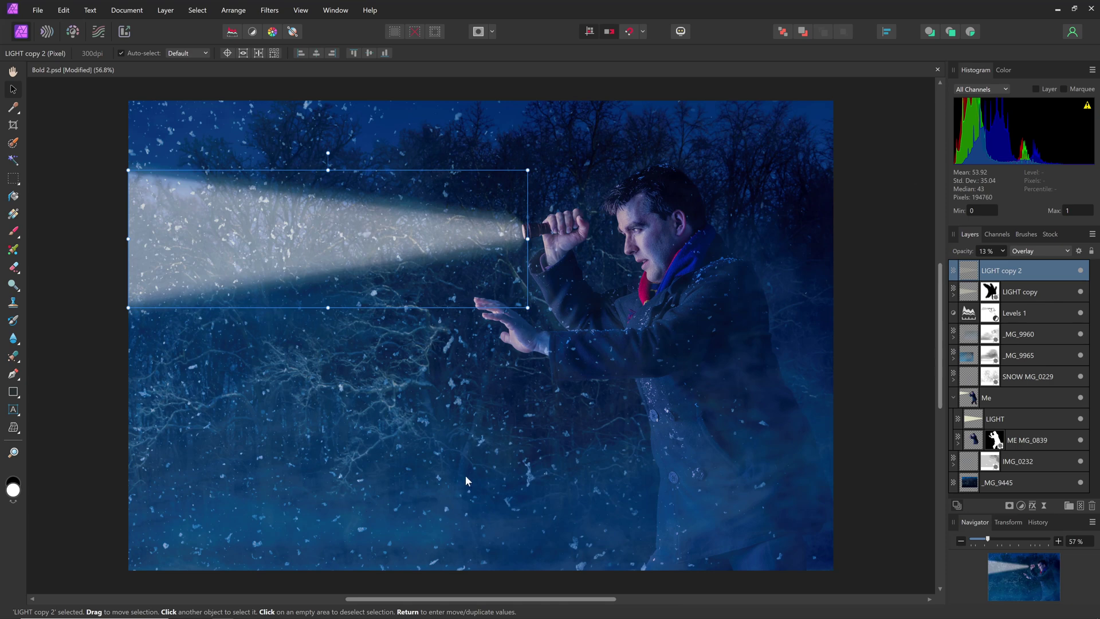
# Show the History panel and enlarge it to display more steps
pyautogui.click(1038, 521)
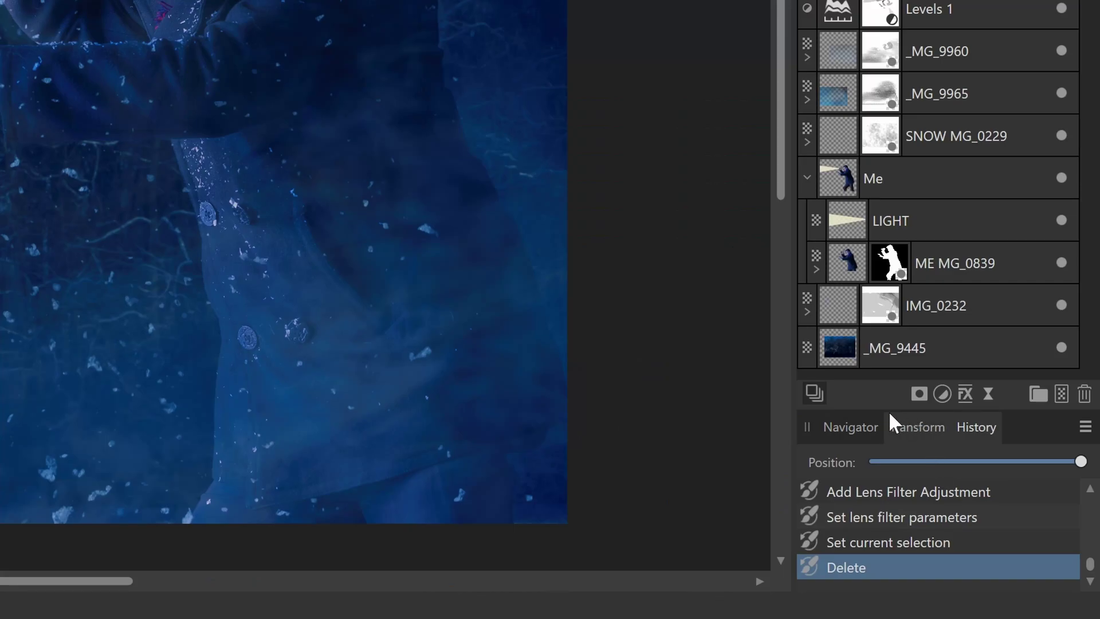
pyautogui.moveTo(873, 405); pyautogui.dragTo(882, 226)
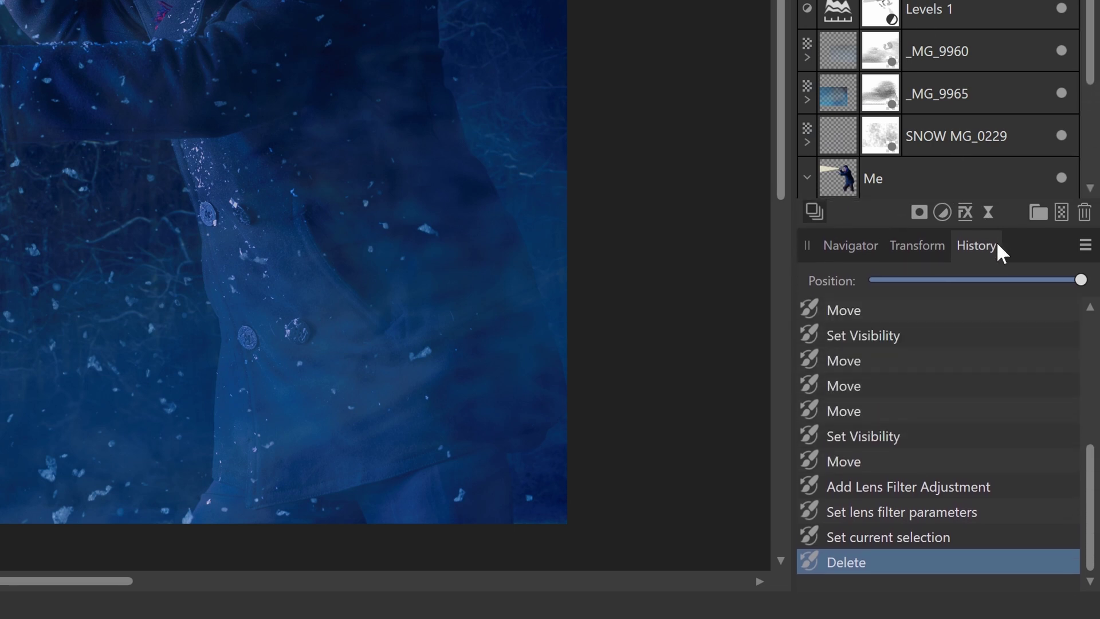
pyautogui.scroll(4, 916, 420)
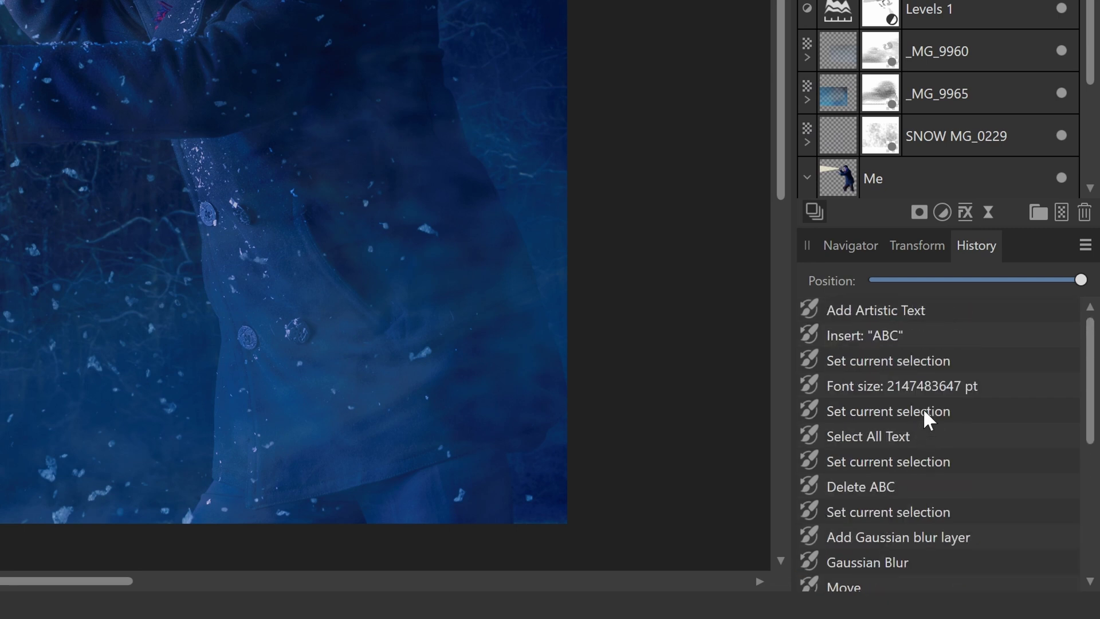
pyautogui.scroll(-4, 923, 408)
pyautogui.scroll(4, 902, 447)
pyautogui.scroll(-4, 880, 401)
pyautogui.scroll(4, 877, 479)
# Jump back to the ABC text, Gaussian Blur and Add Lens Filter states, then restore the latest
pyautogui.click(869, 361)
pyautogui.scroll(-1, 876, 435)
pyautogui.click(881, 487)
pyautogui.scroll(-3, 888, 478)
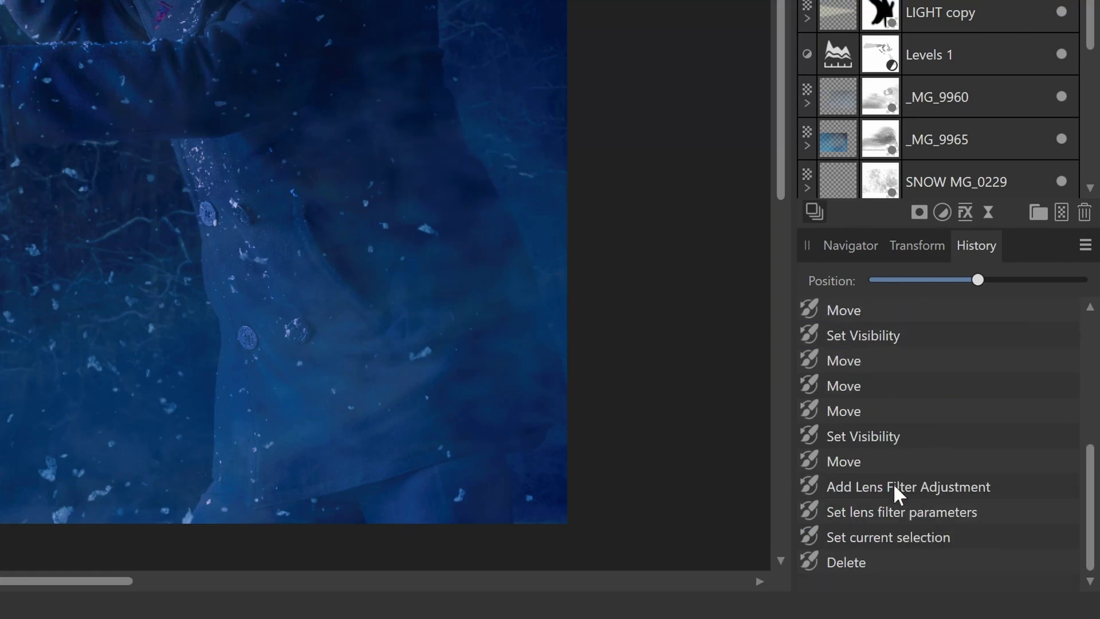
pyautogui.click(893, 486)
pyautogui.click(857, 562)
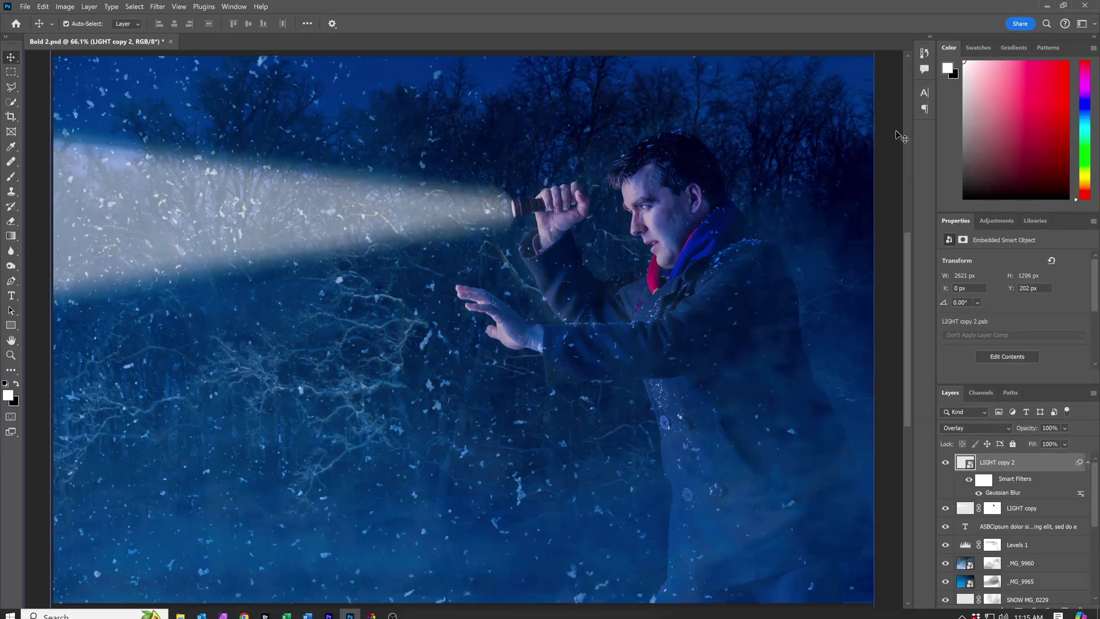
# Review the Open, New Type Layer, Convert to Smart Object and Gaussian Blur states, then collapse History
pyautogui.click(926, 52)
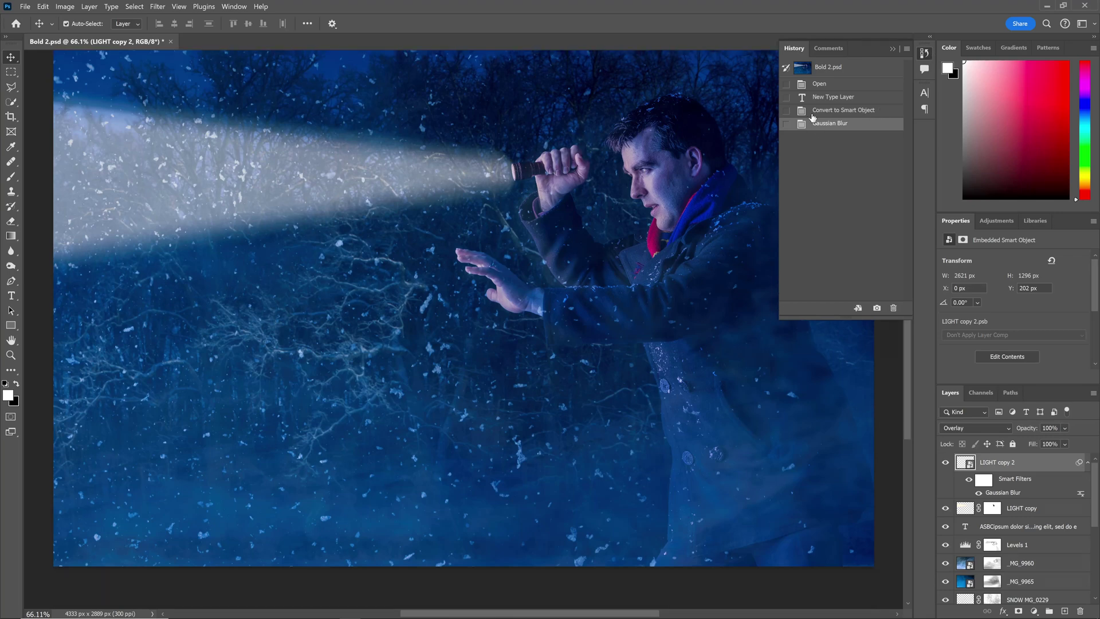
pyautogui.click(816, 97)
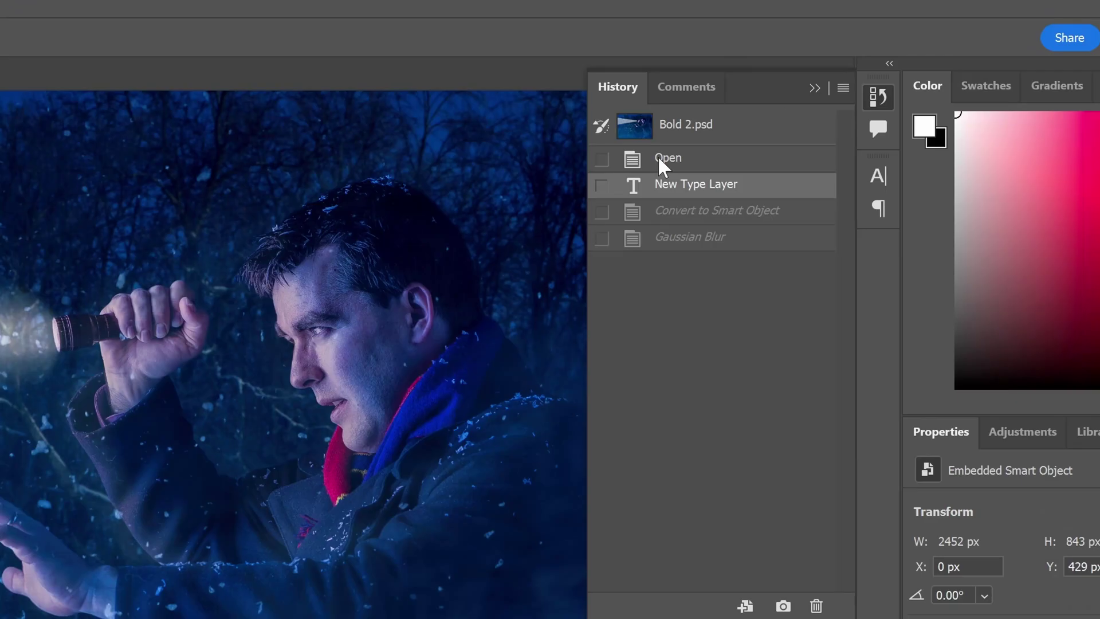
pyautogui.click(659, 160)
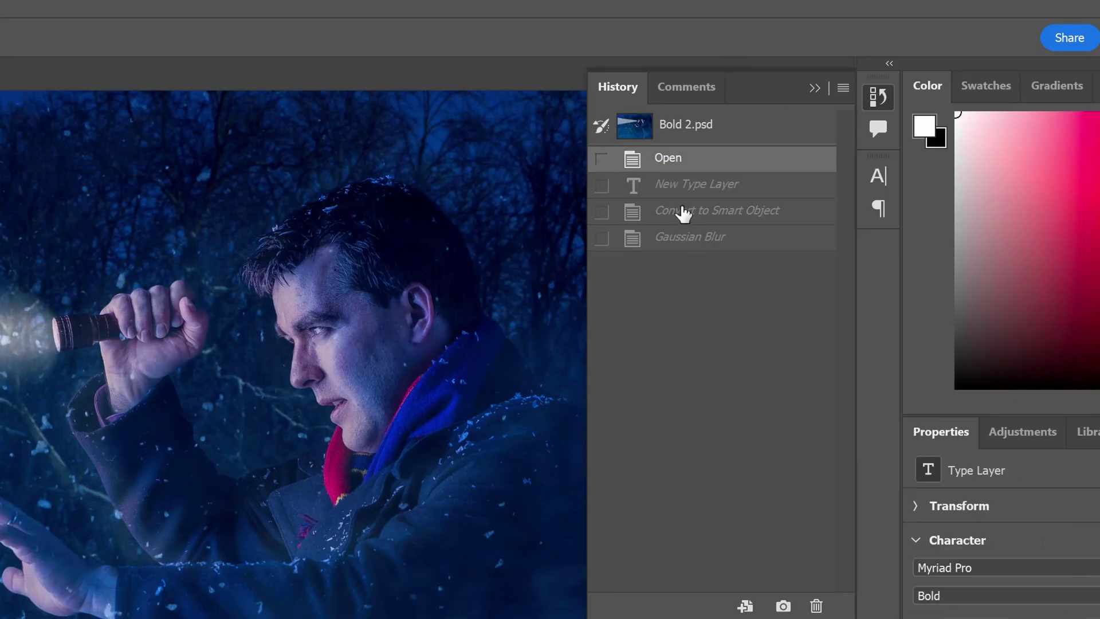
pyautogui.click(682, 212)
pyautogui.click(683, 240)
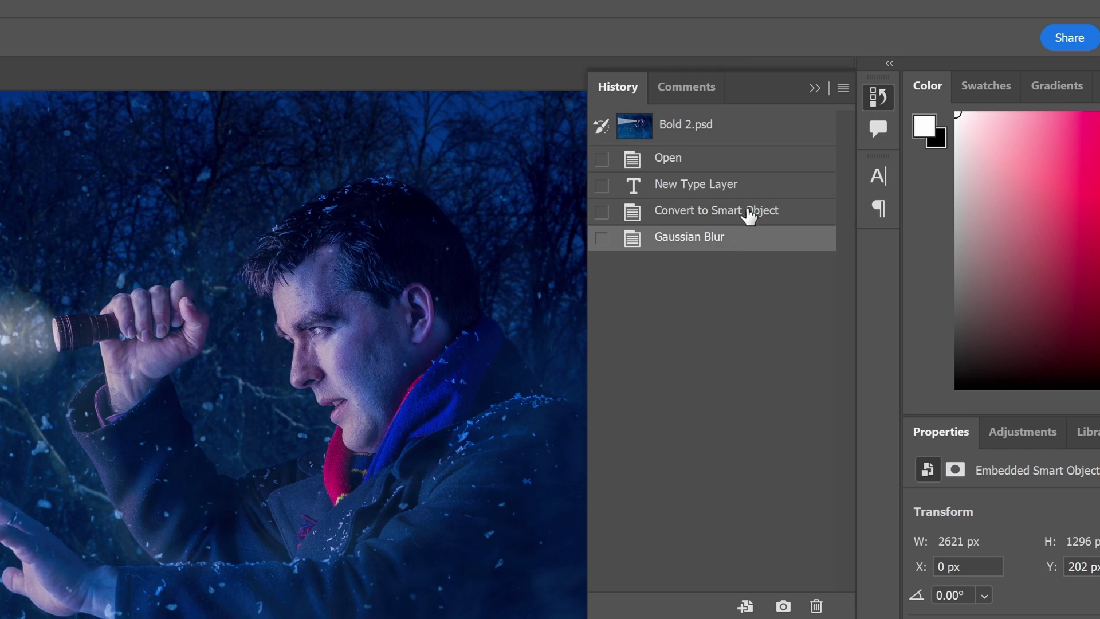
pyautogui.click(814, 87)
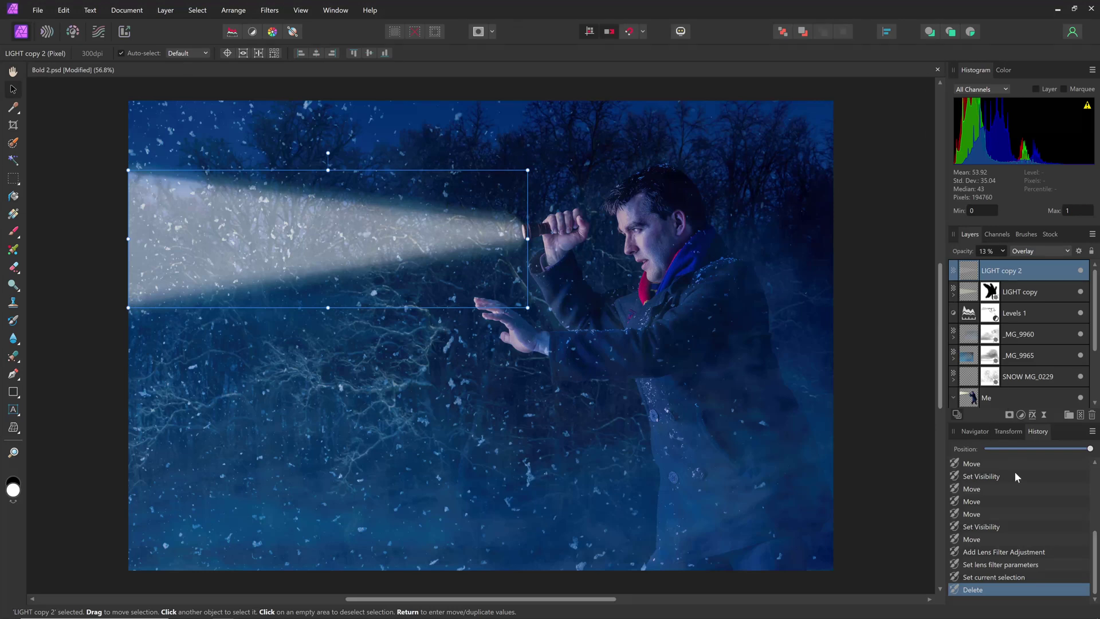
# Turn on File > Save History with Document for Bold 2.psd and confirm with Yes
pyautogui.scroll(2, 1023, 564)
pyautogui.scroll(2, 1021, 560)
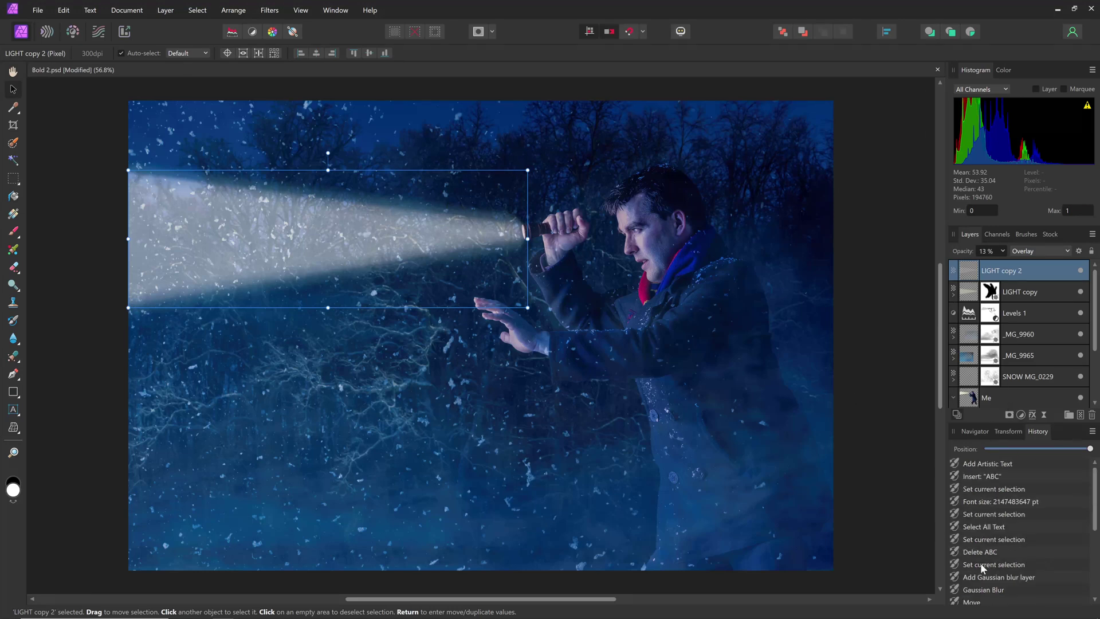
pyautogui.click(40, 12)
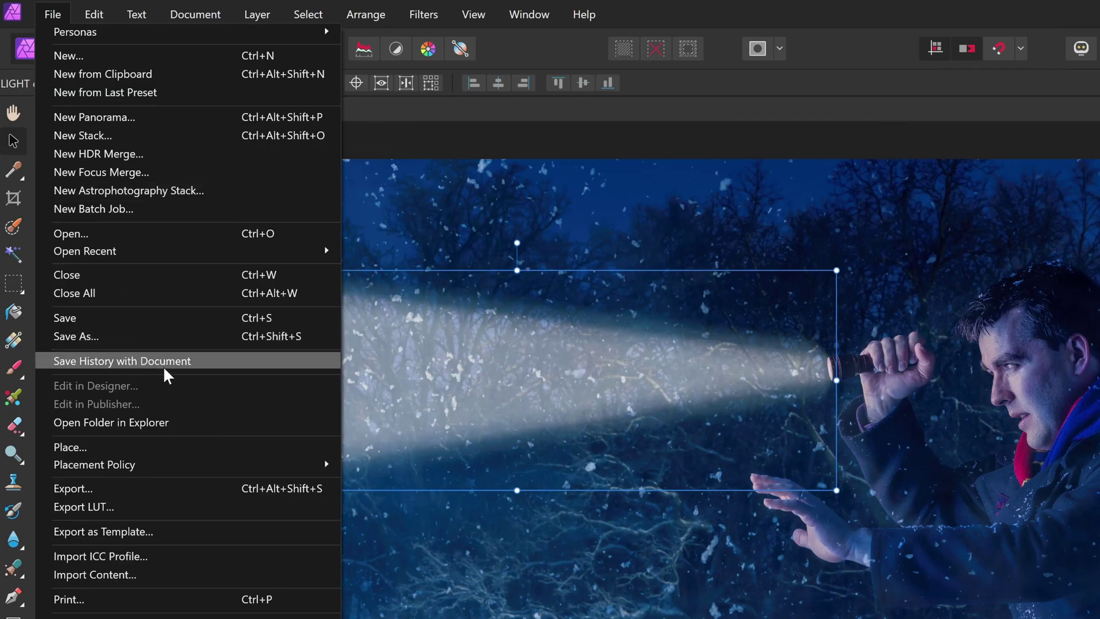
pyautogui.click(164, 367)
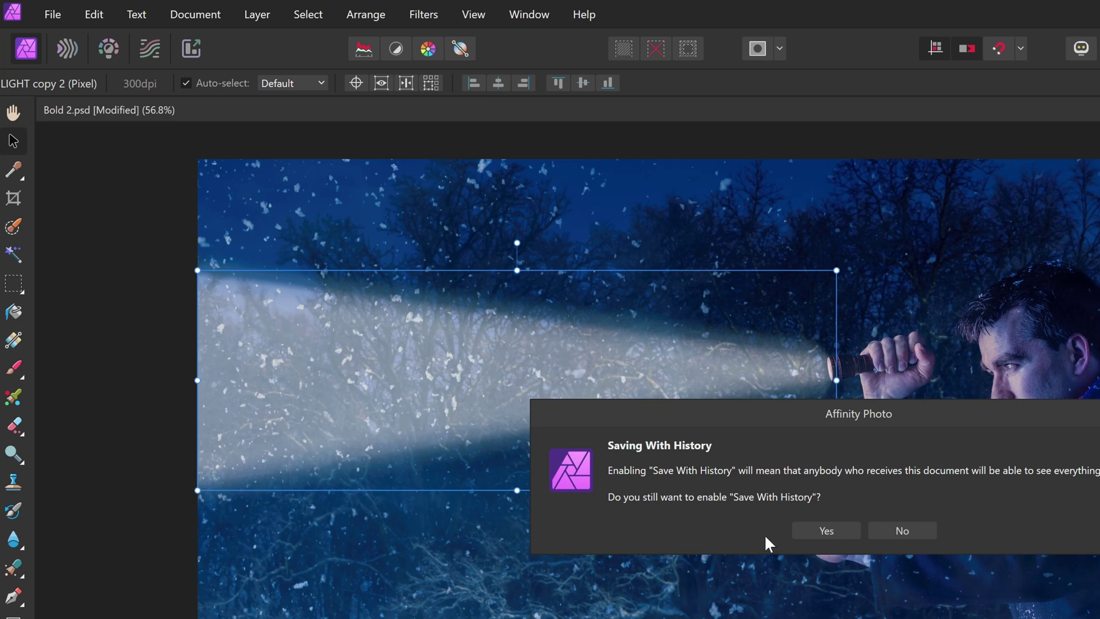
pyautogui.click(841, 523)
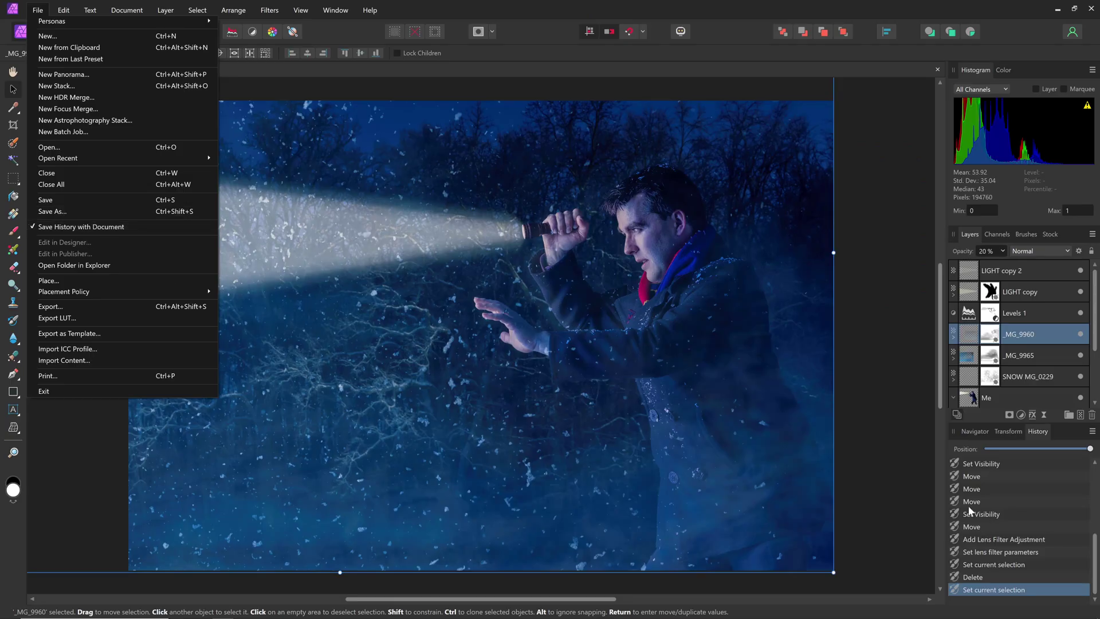
# Save As Bold 2.afphoto into the Downloads folder
pyautogui.click(55, 211)
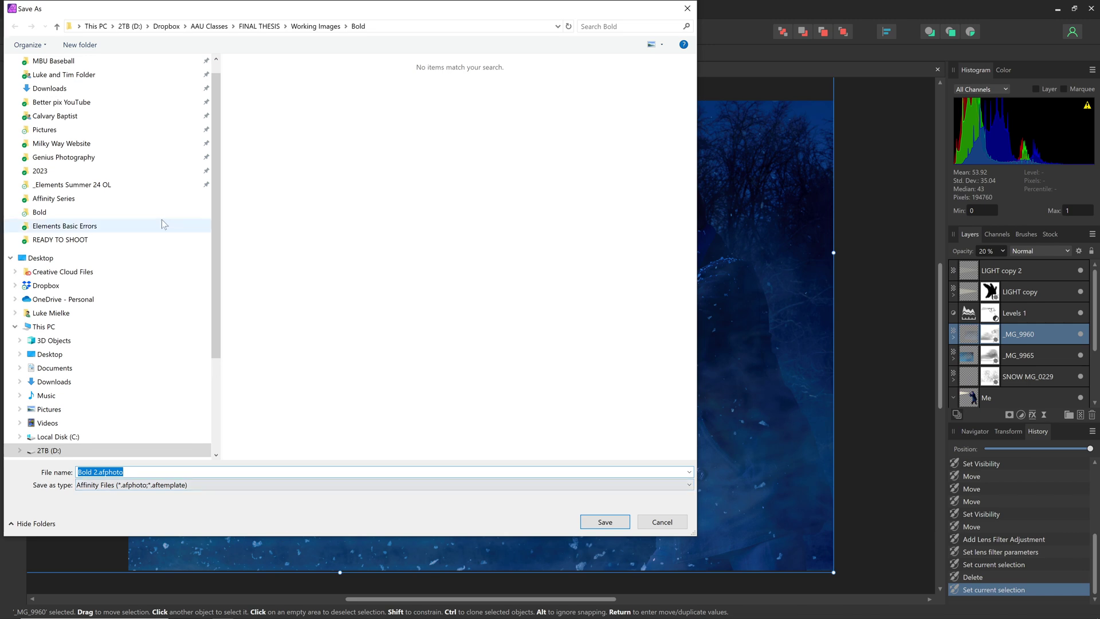
pyautogui.scroll(1, 100, 107)
pyautogui.click(100, 108)
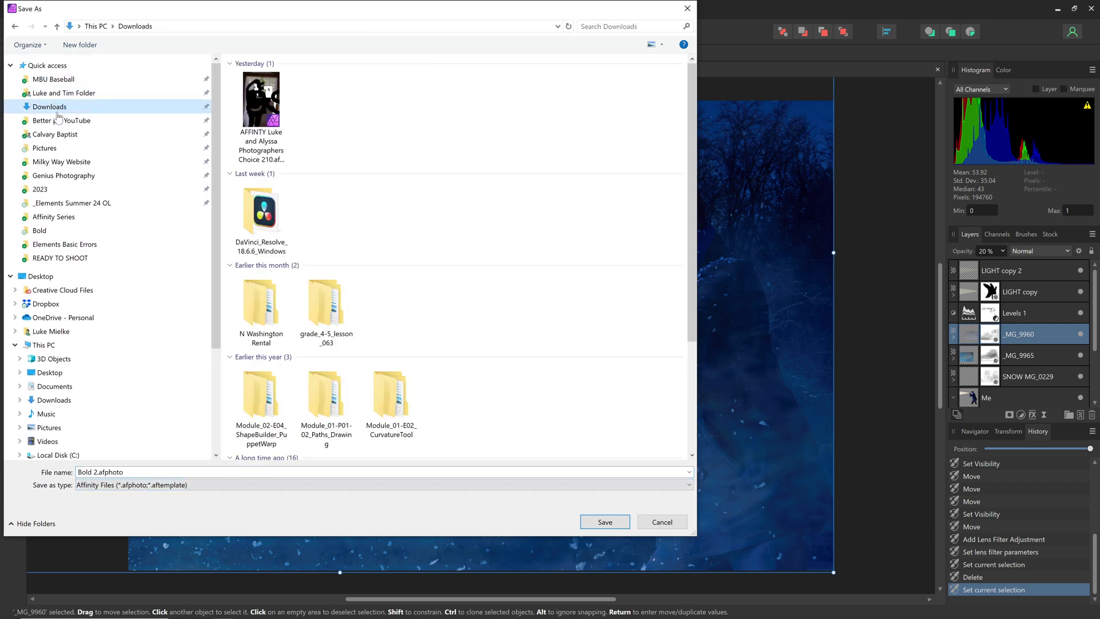
pyautogui.click(604, 521)
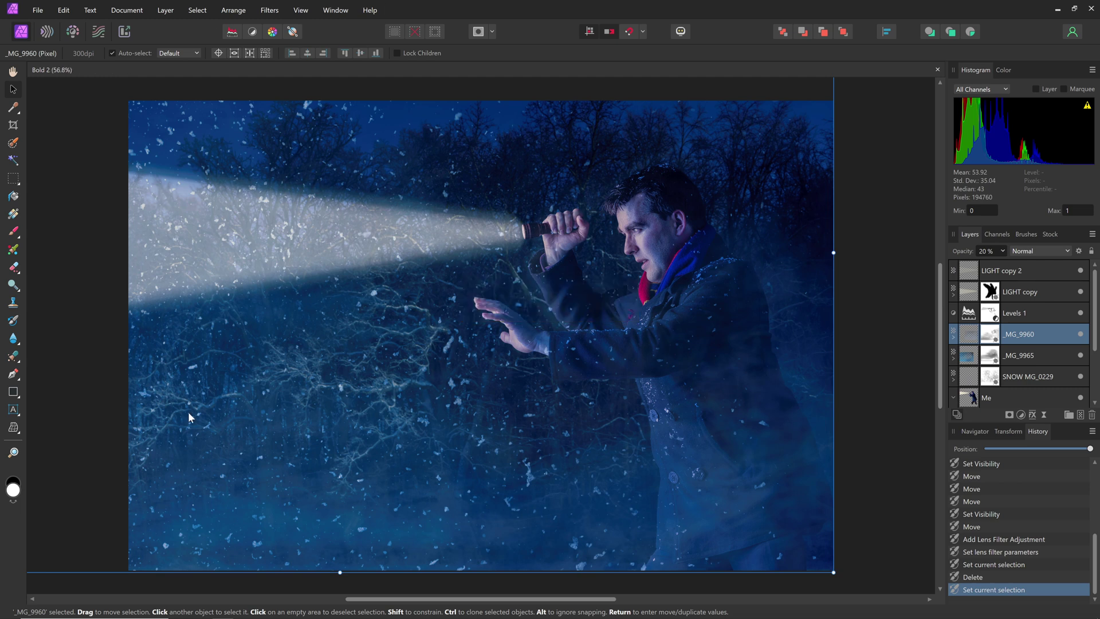
pyautogui.click(37, 10)
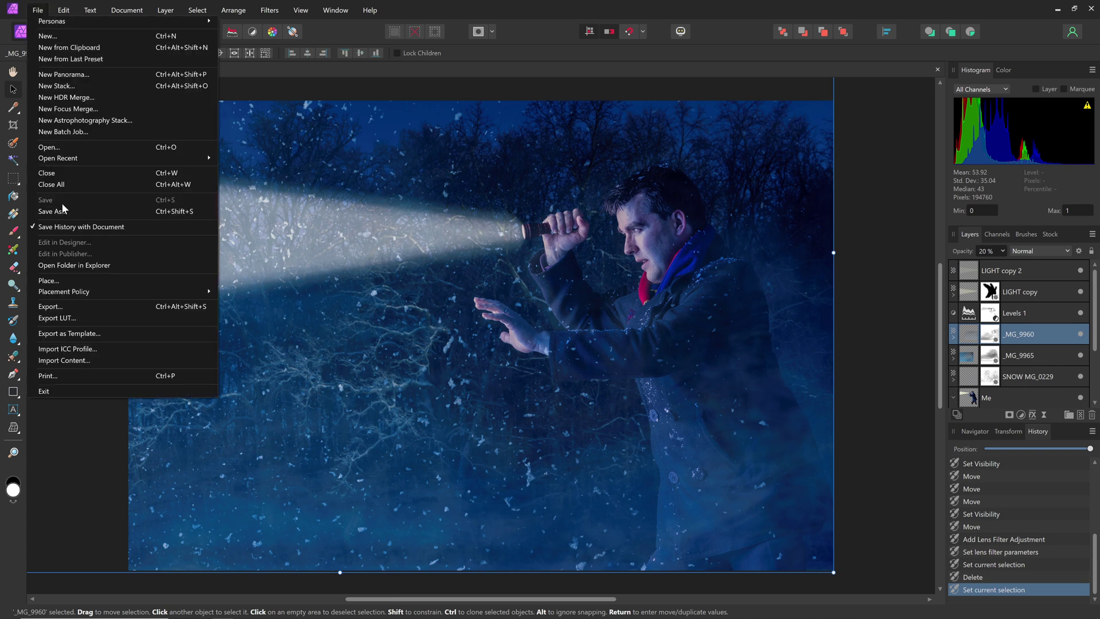
pyautogui.click(90, 491)
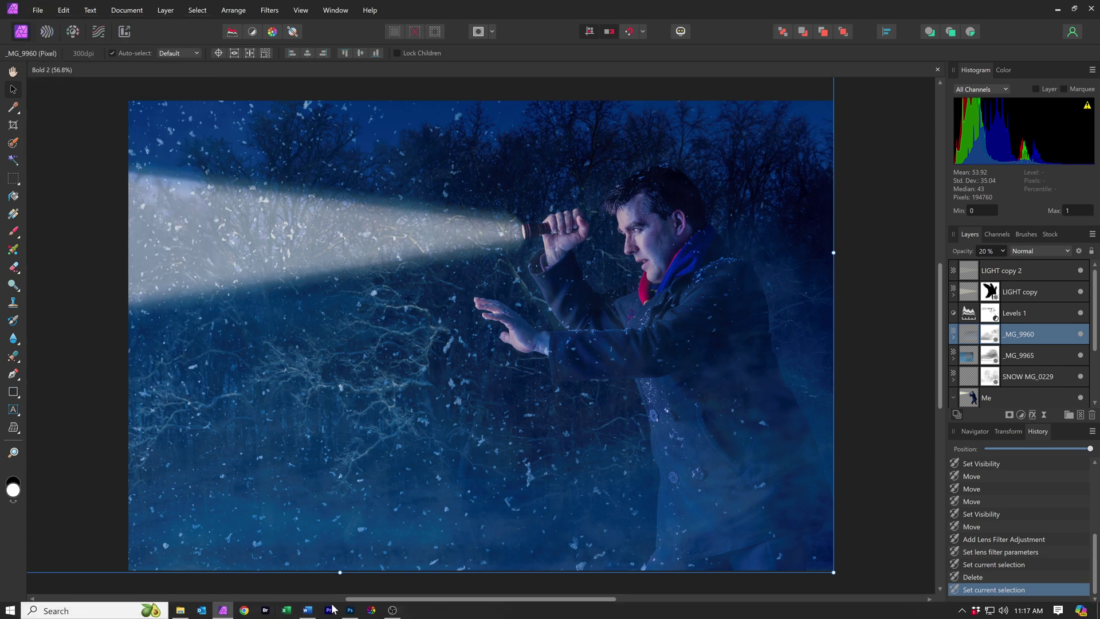
# Try opening Downloads/Bold 2.afphoto in Photoshop, dismiss the disk error, and return to Affinity
pyautogui.click(350, 610)
pyautogui.click(25, 6)
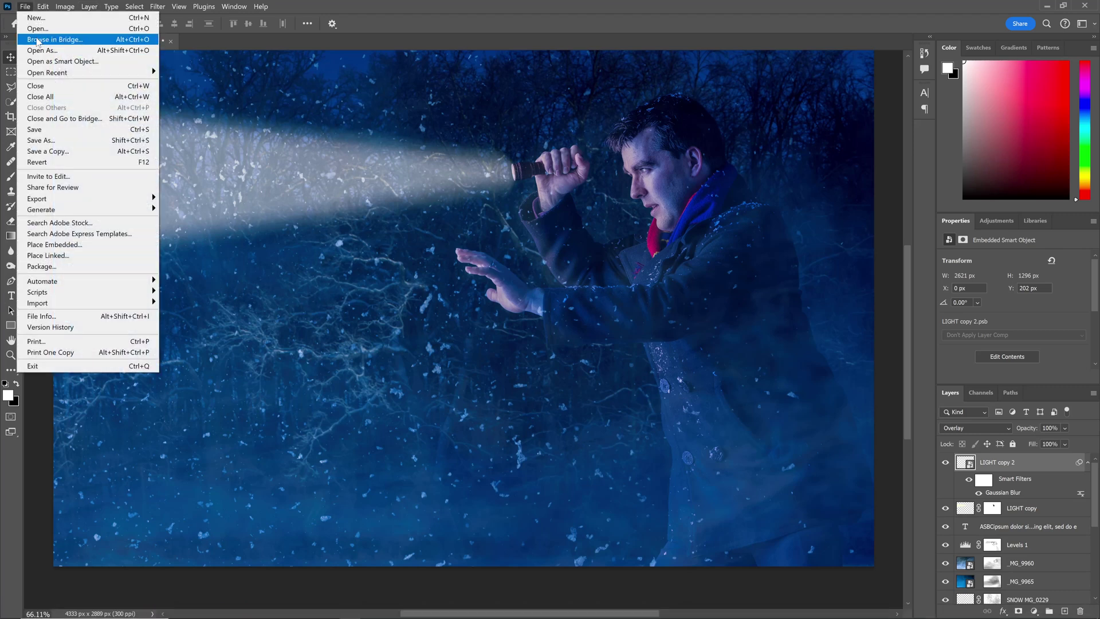
pyautogui.click(37, 28)
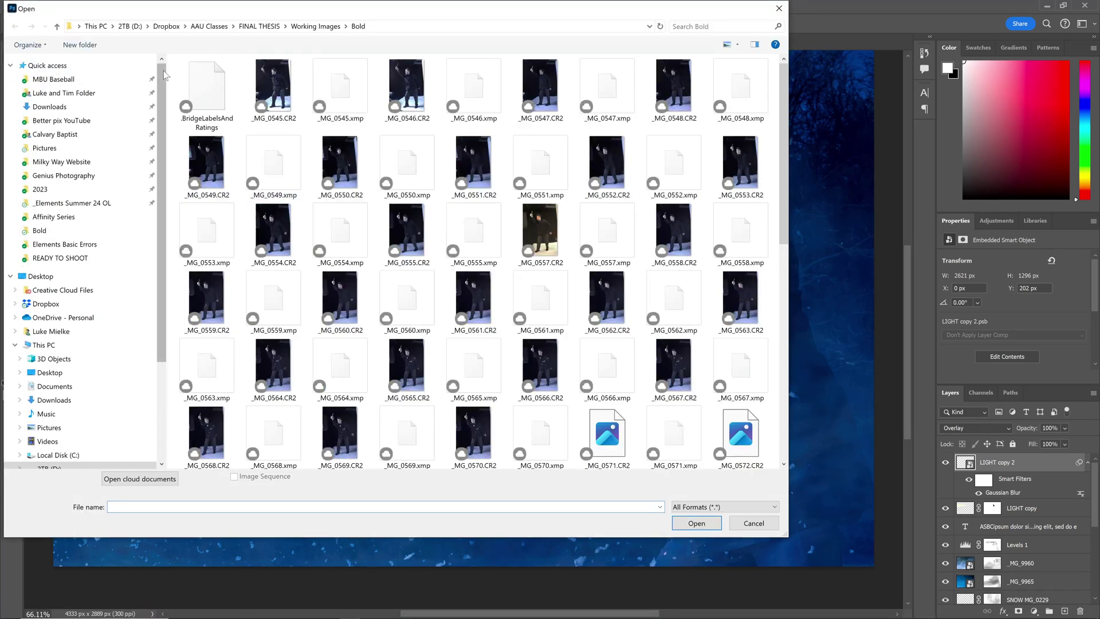
pyautogui.click(50, 106)
pyautogui.doubleClick(218, 105)
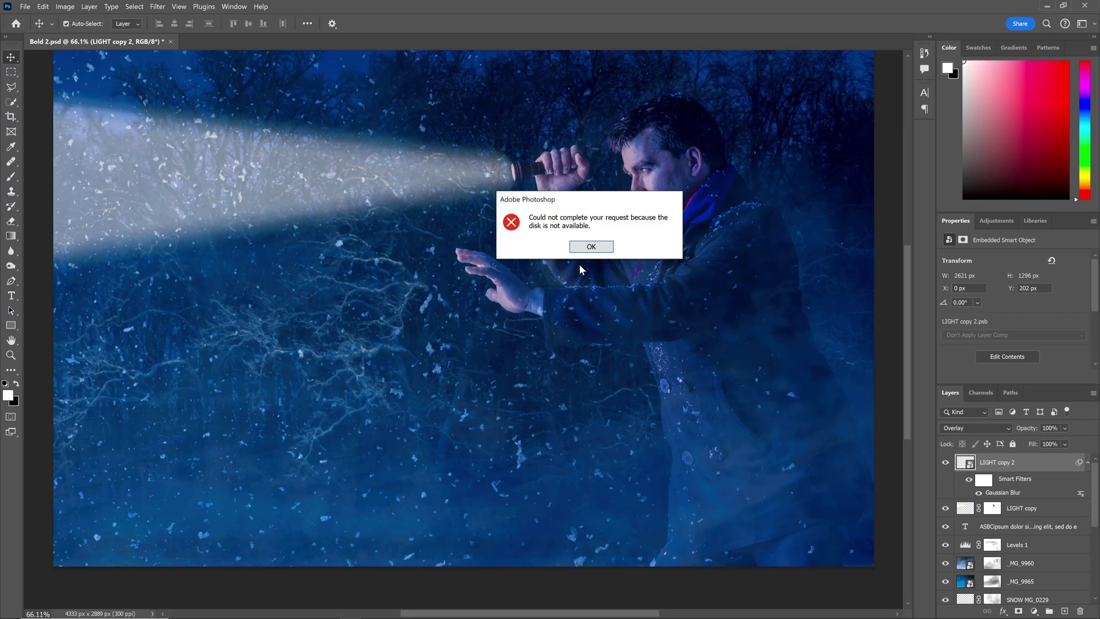
pyautogui.click(592, 247)
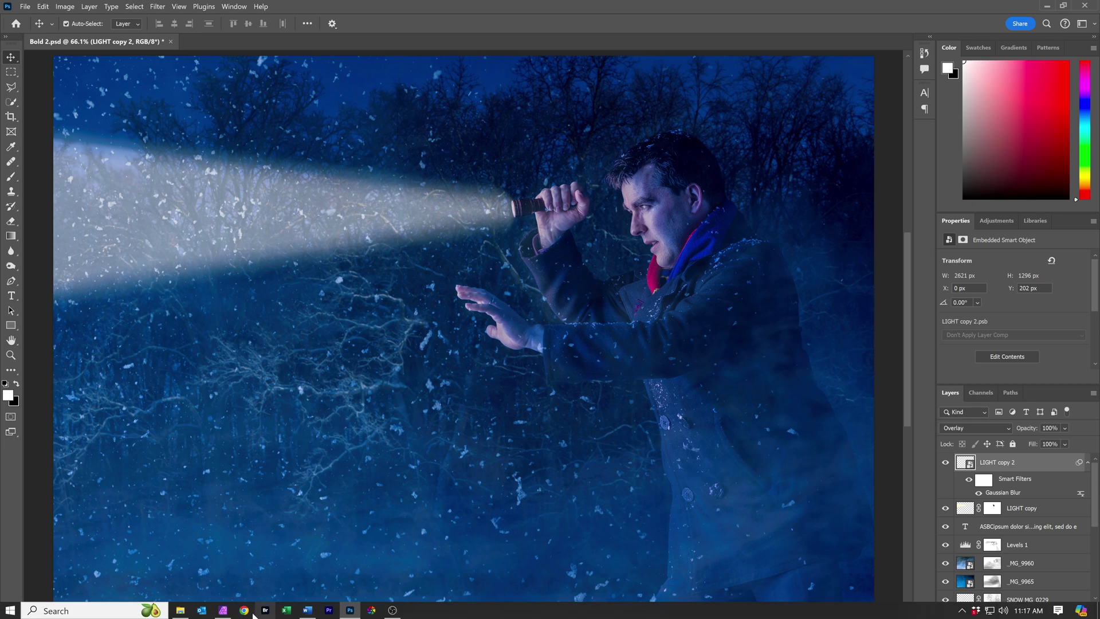
pyautogui.click(223, 611)
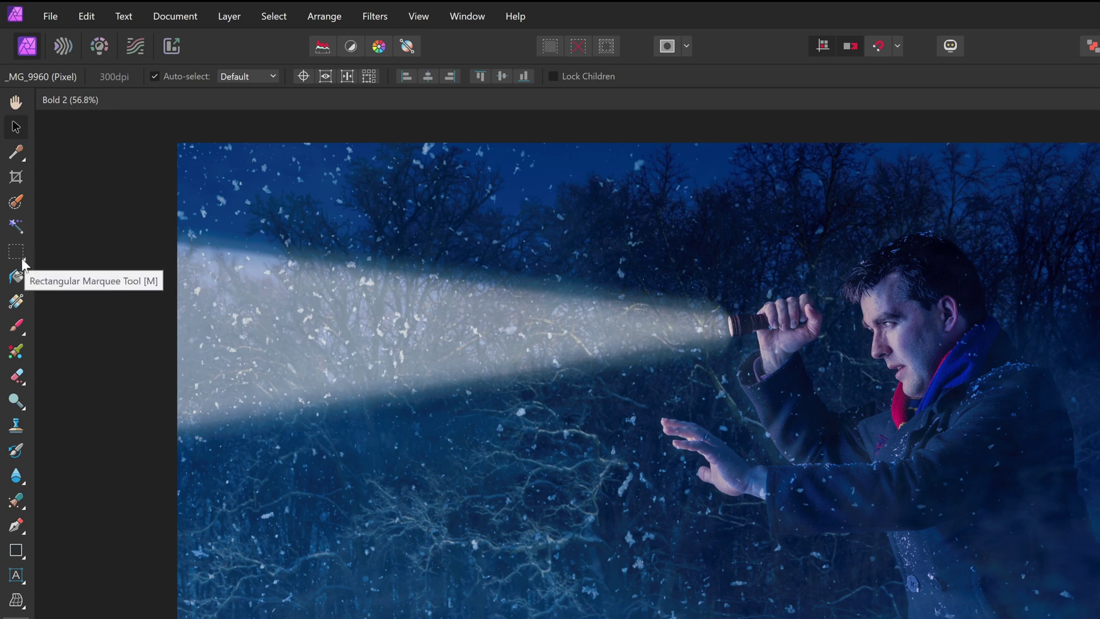
pyautogui.click(19, 372)
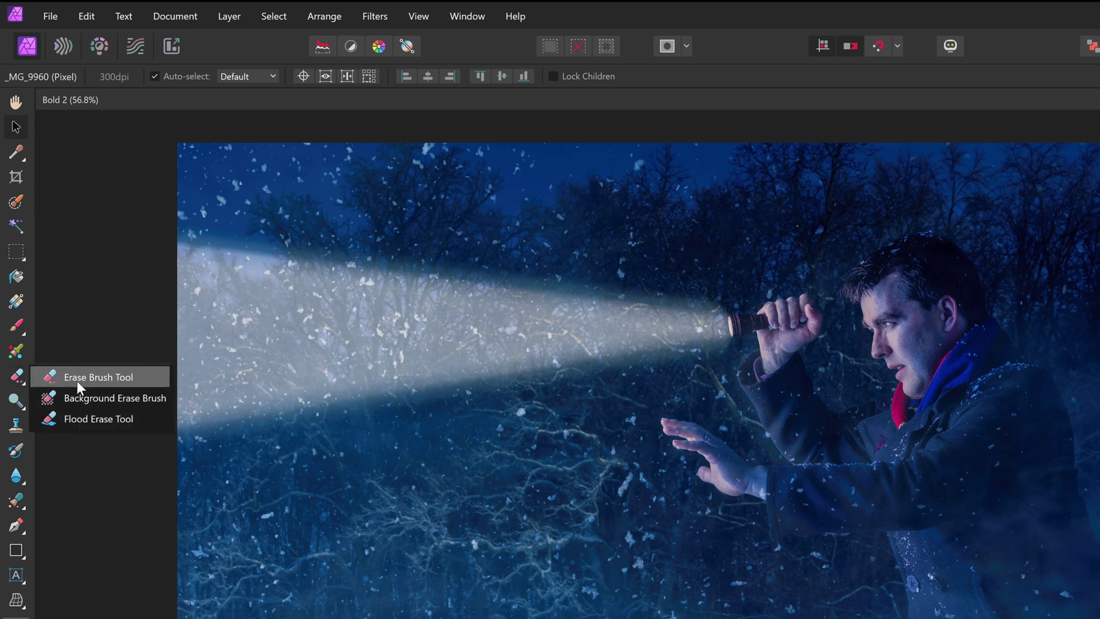
pyautogui.click(21, 324)
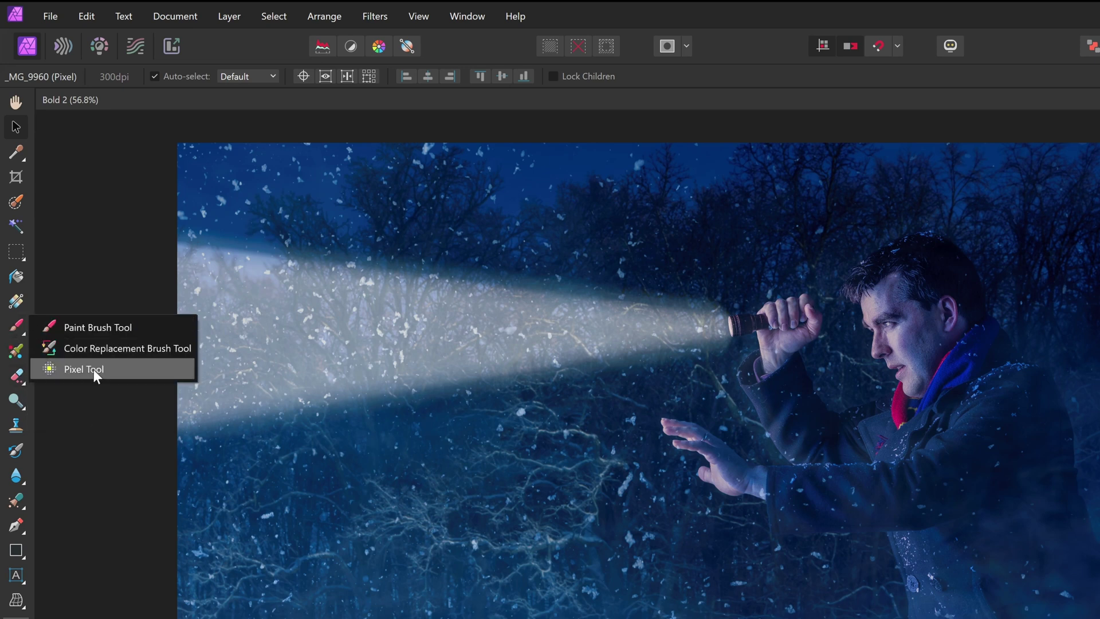
pyautogui.click(72, 471)
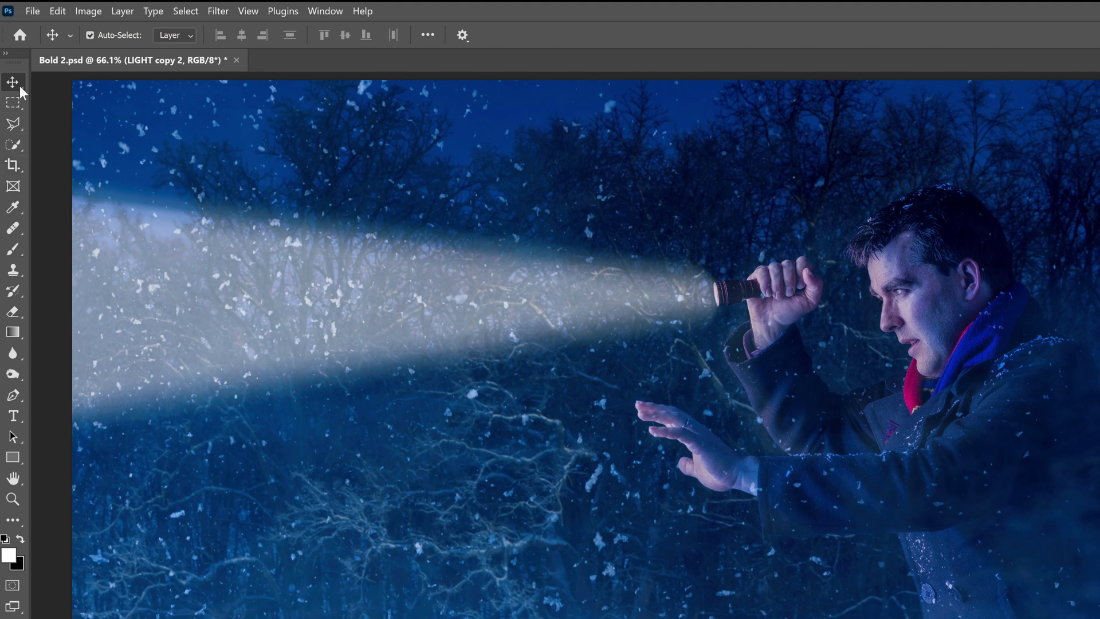
# Open the flyouts for Crop, Quick Selection, Lasso, Marquee, Eraser, History Brush, Clone Stamp, Pen and Path Selection
pyautogui.click(18, 166)
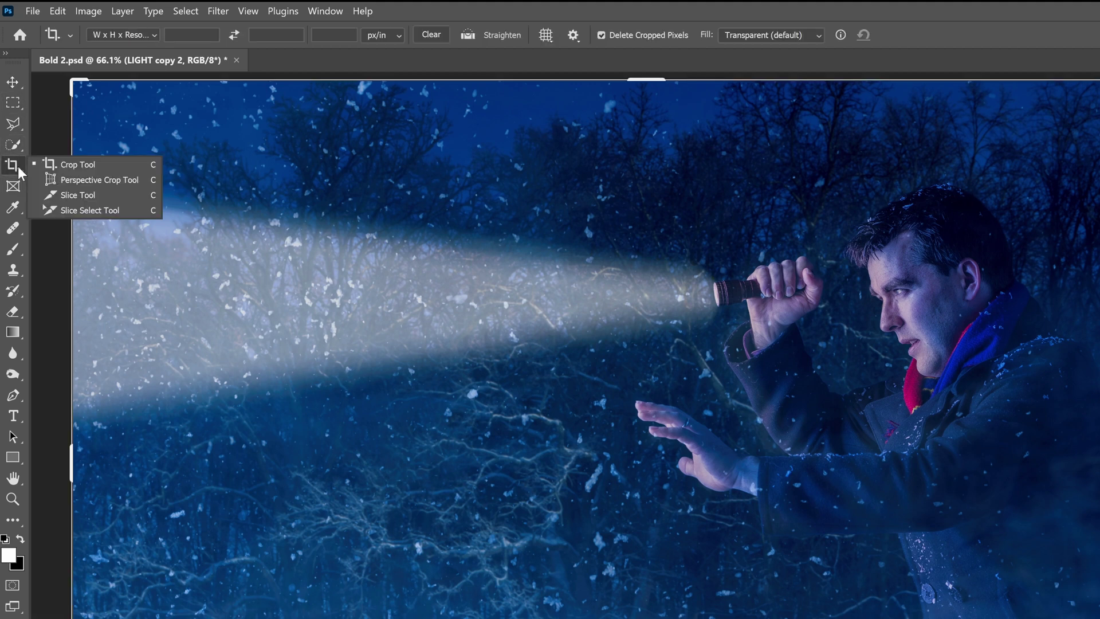
pyautogui.click(15, 148)
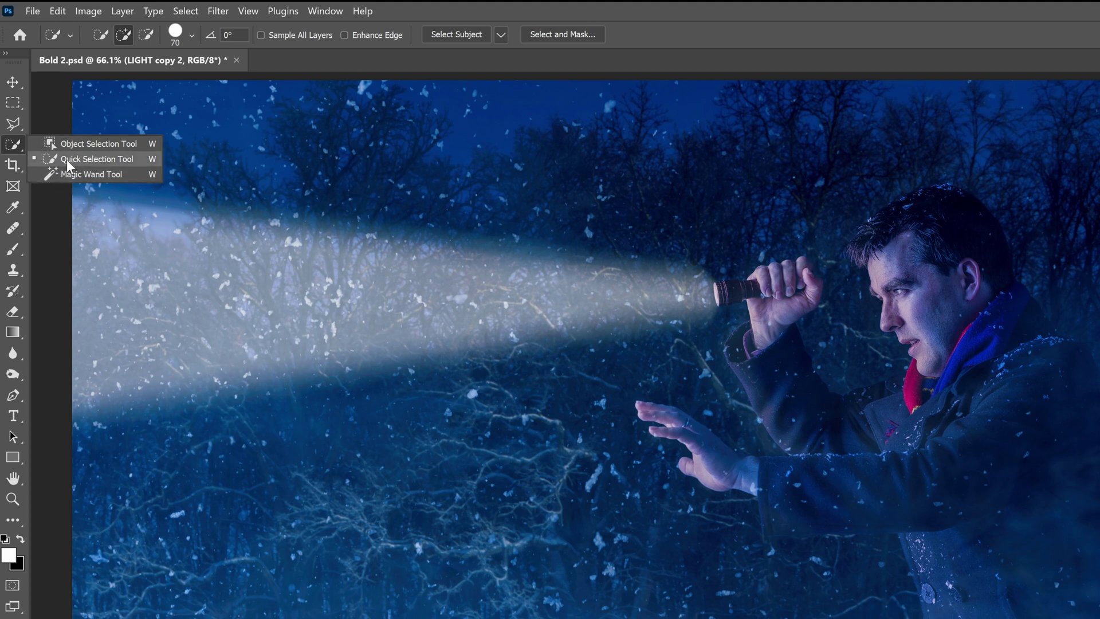
pyautogui.click(12, 122)
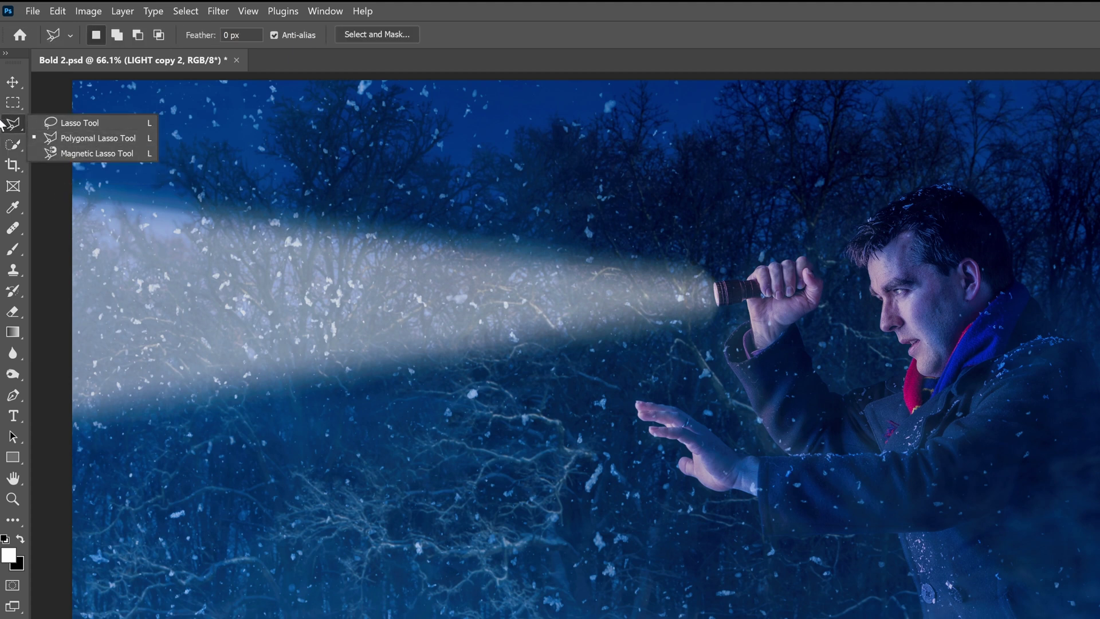
pyautogui.click(14, 104)
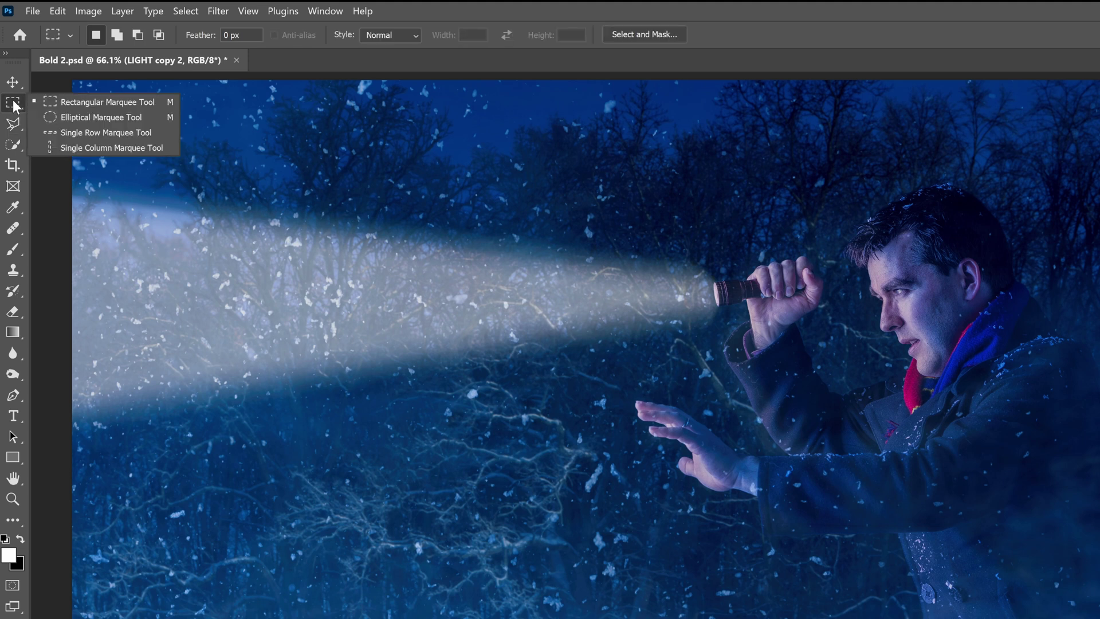
pyautogui.click(12, 312)
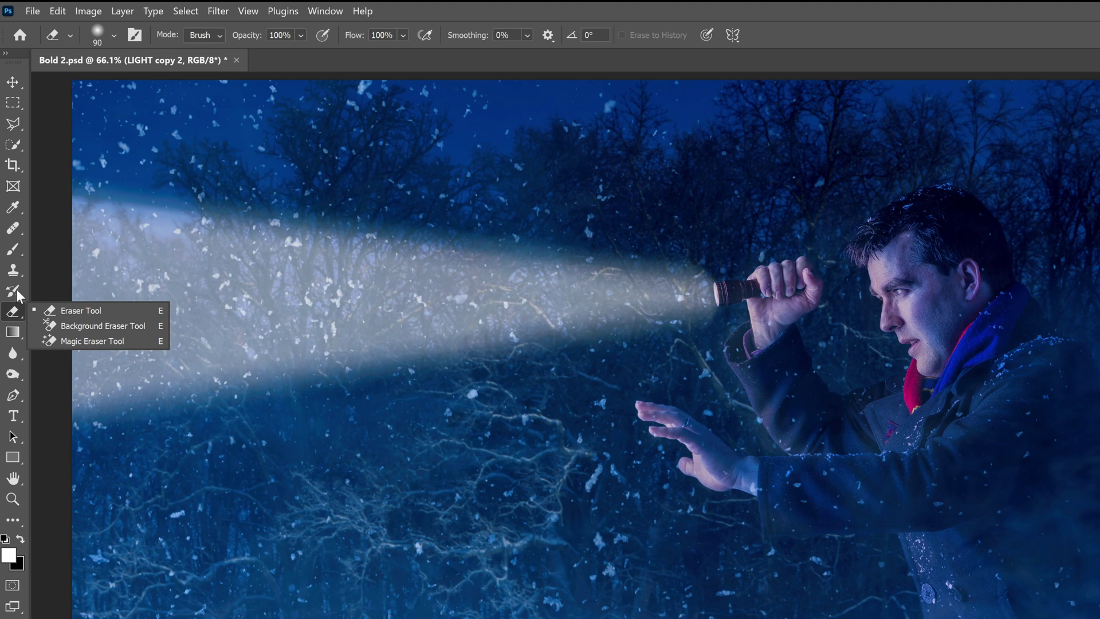
pyautogui.click(14, 291)
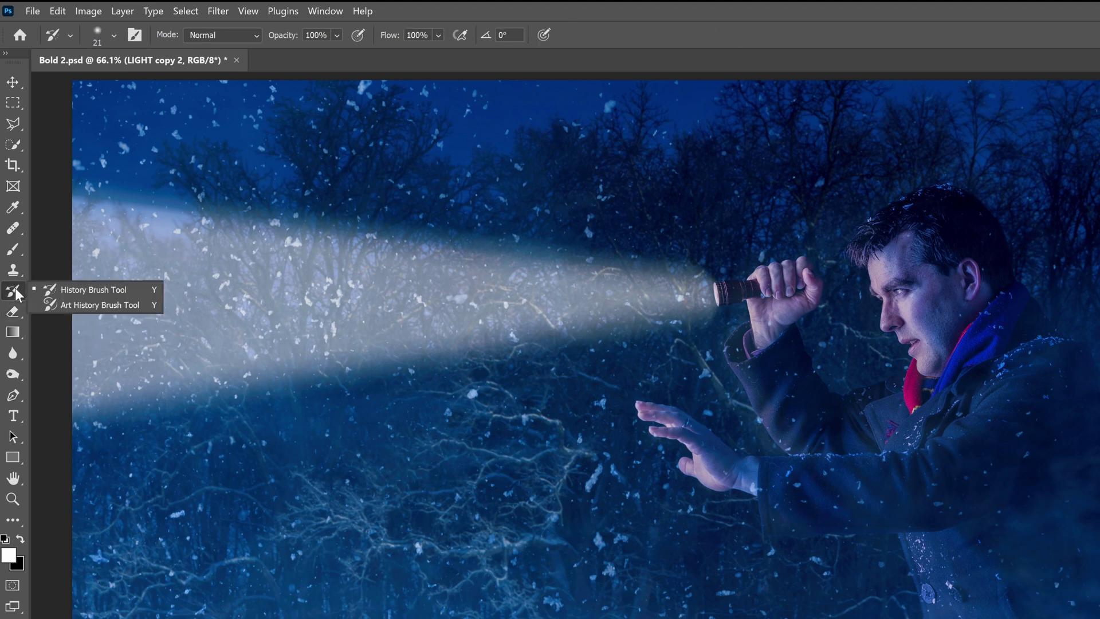
pyautogui.click(13, 271)
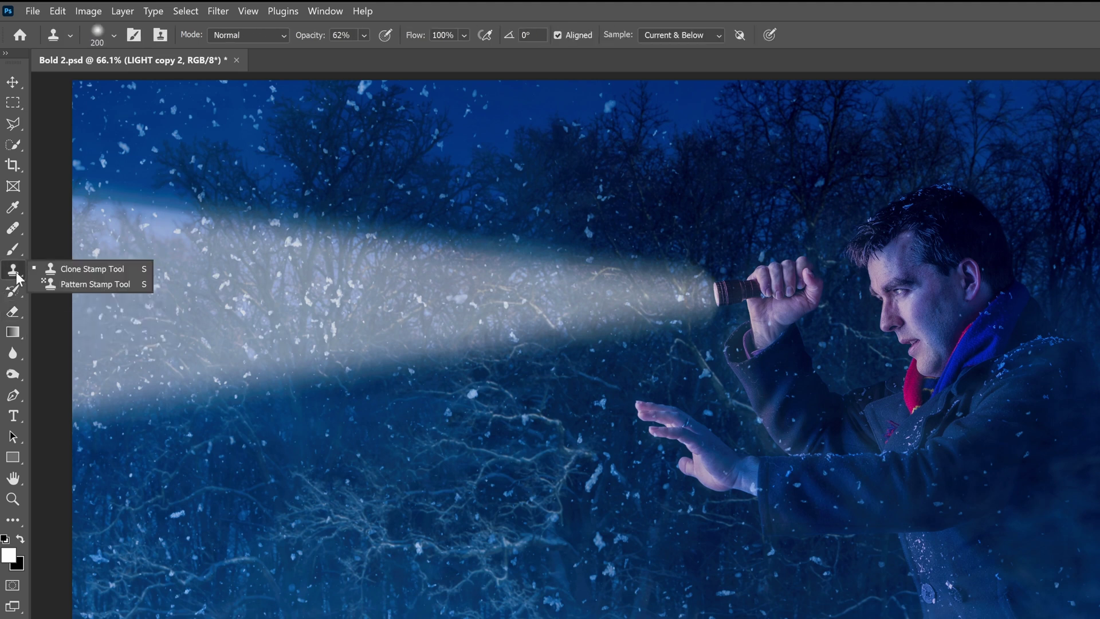
pyautogui.click(10, 396)
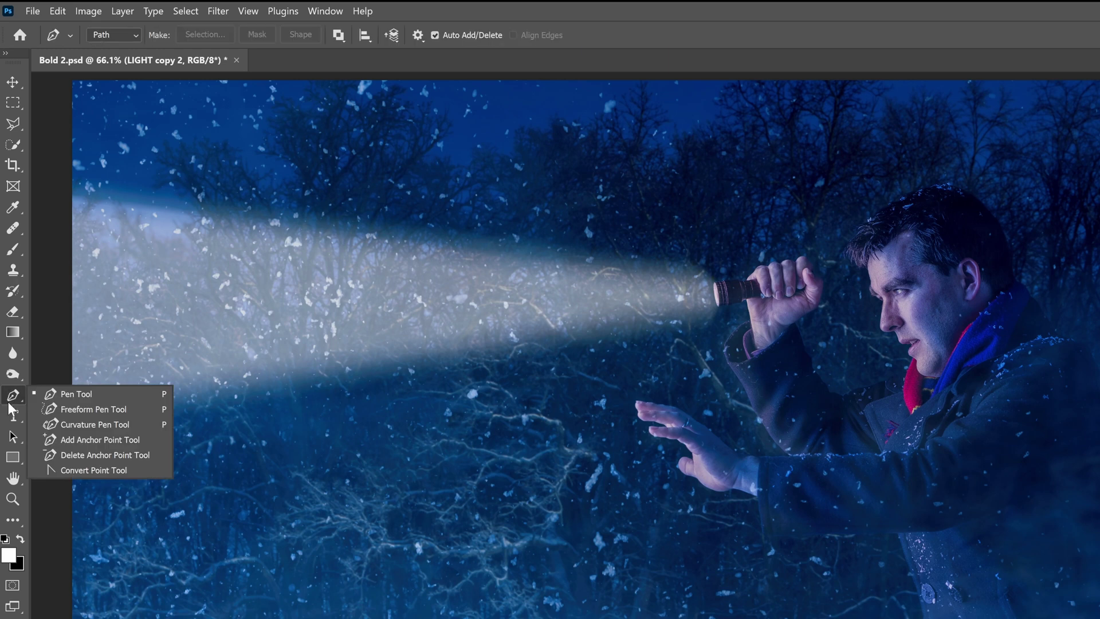
pyautogui.click(12, 439)
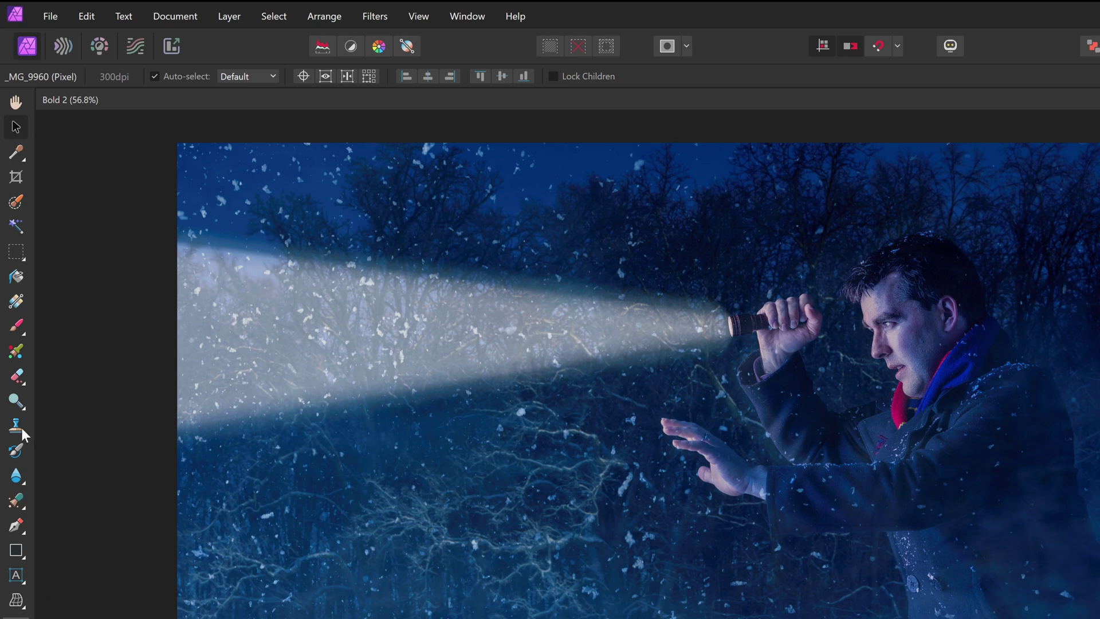
# Select the Sponge Brush Tool from the Dodge/Burn/Sponge flyout
pyautogui.click(20, 395)
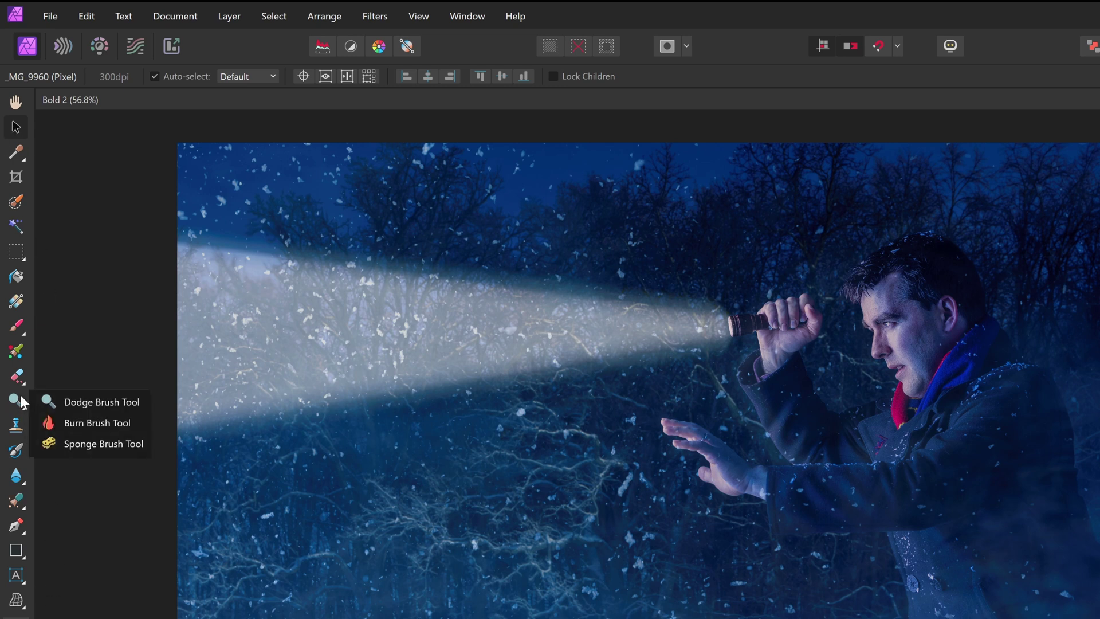
pyautogui.click(48, 448)
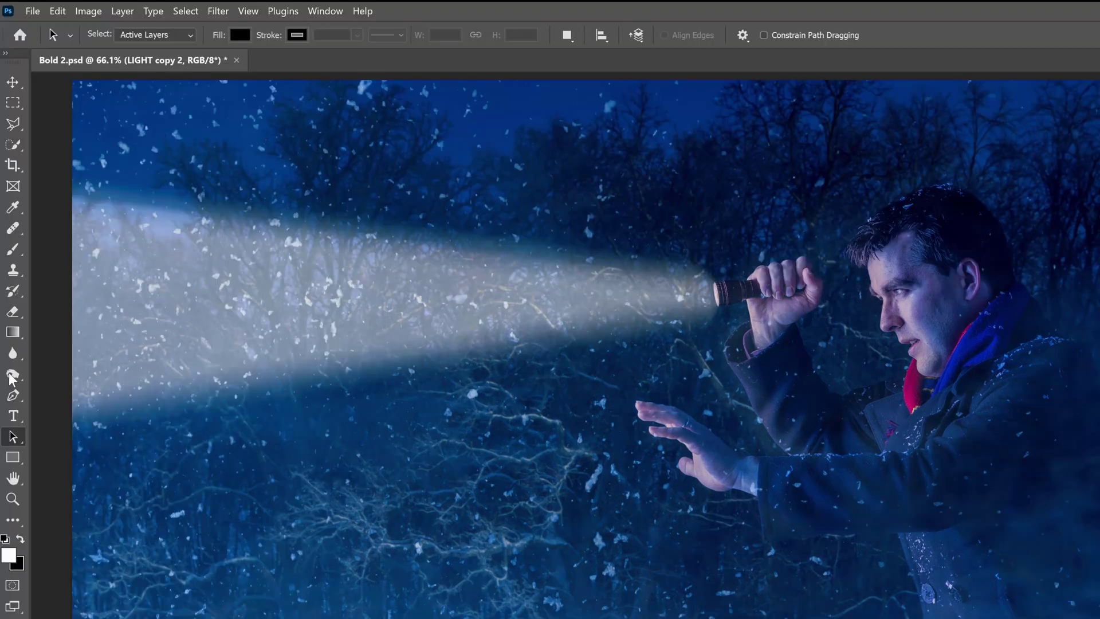
pyautogui.rightClick(13, 374)
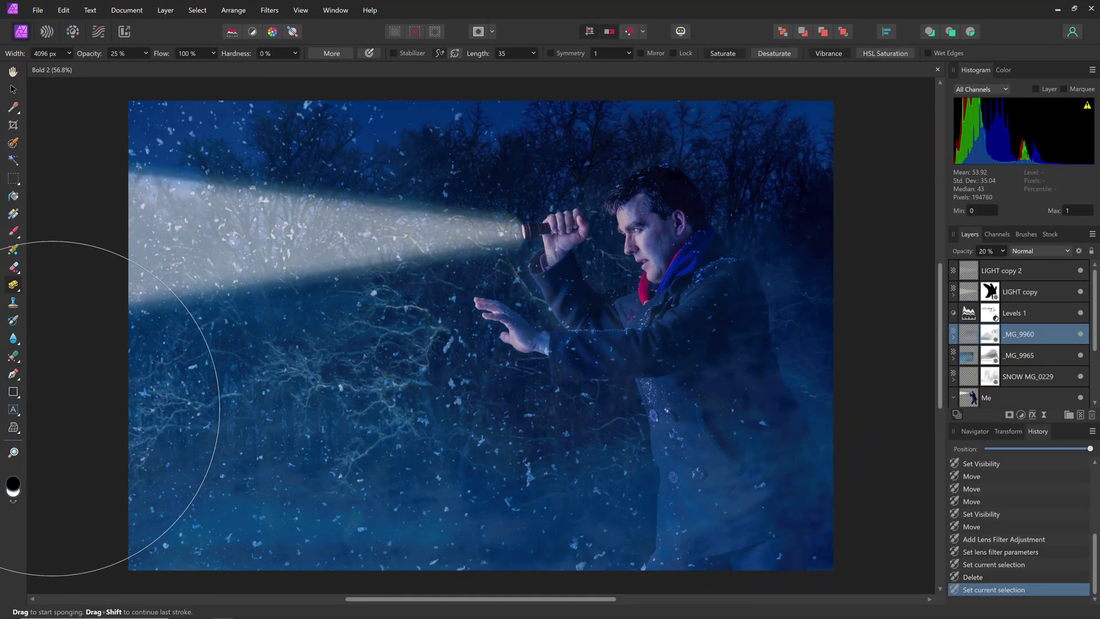
# Pick the Paint Brush Tool and raise its hardness to fully hard
pyautogui.click(12, 233)
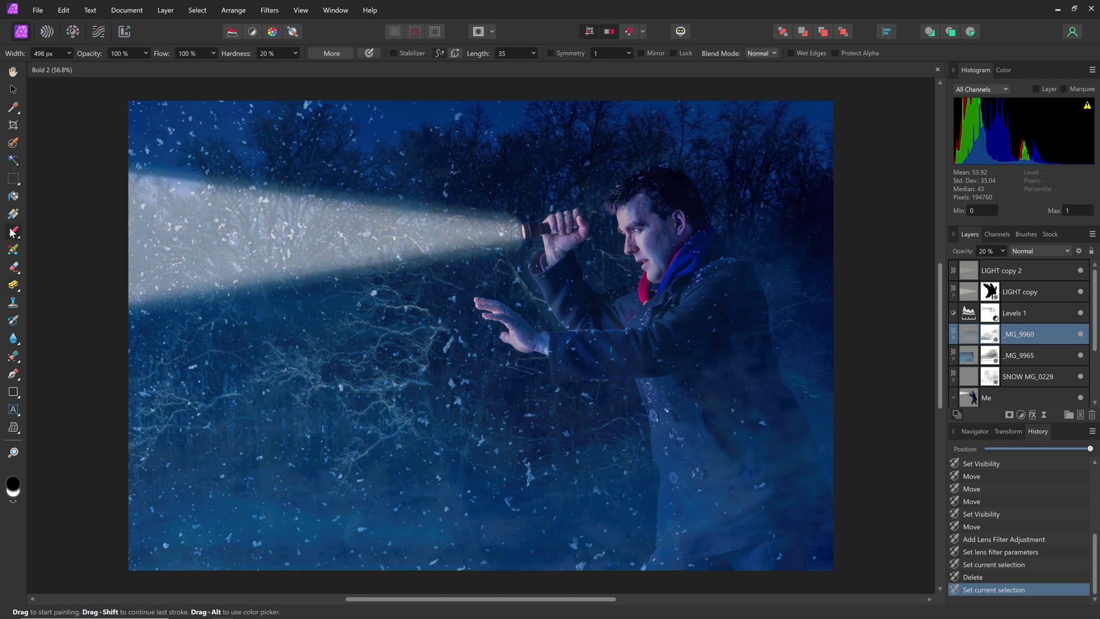
pyautogui.moveTo(321, 241)
pyautogui.mouseDown()
pyautogui.moveTo(394, 291)
pyautogui.moveTo(403, 278)
pyautogui.moveTo(355, 272)
pyautogui.moveTo(333, 234)
pyautogui.moveTo(349, 255)
pyautogui.mouseUp()
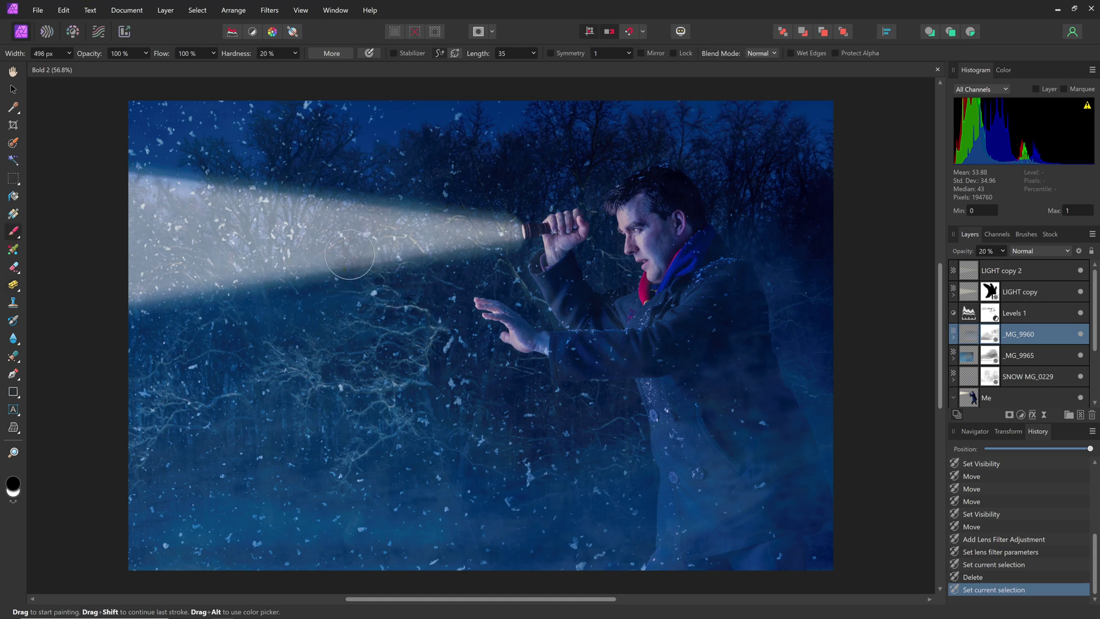
pyautogui.click(296, 53)
pyautogui.scroll(8, 313, 67)
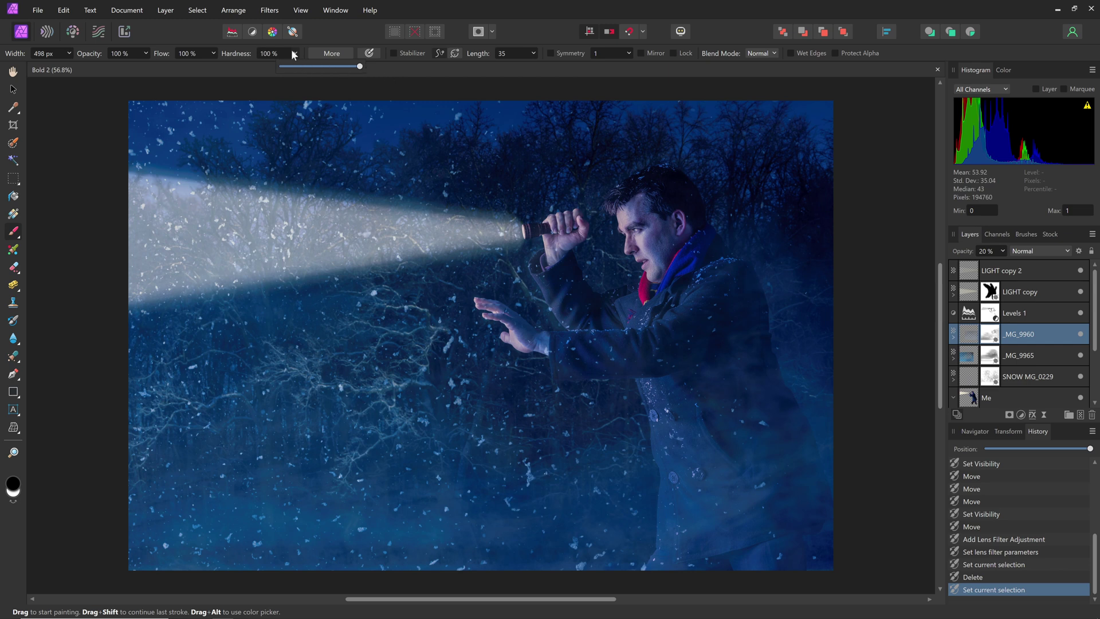
pyautogui.moveTo(334, 278); pyautogui.dragTo(363, 319)
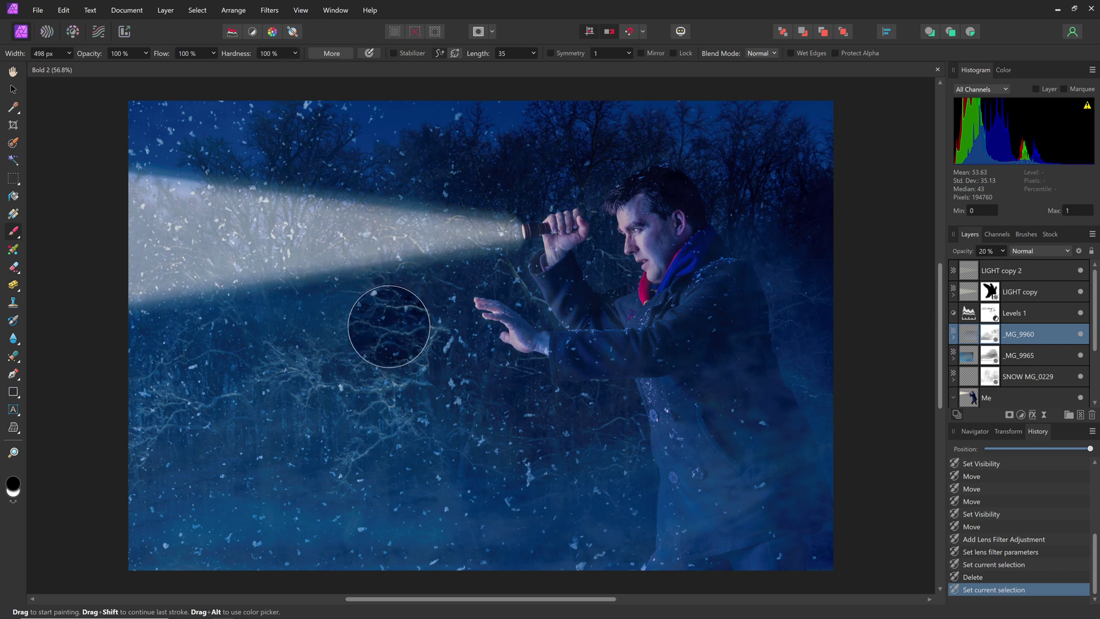
# Select LIGHT copy 2, set a soft-edged 3067 px brush, and add an empty pixel layer
pyautogui.click(1019, 268)
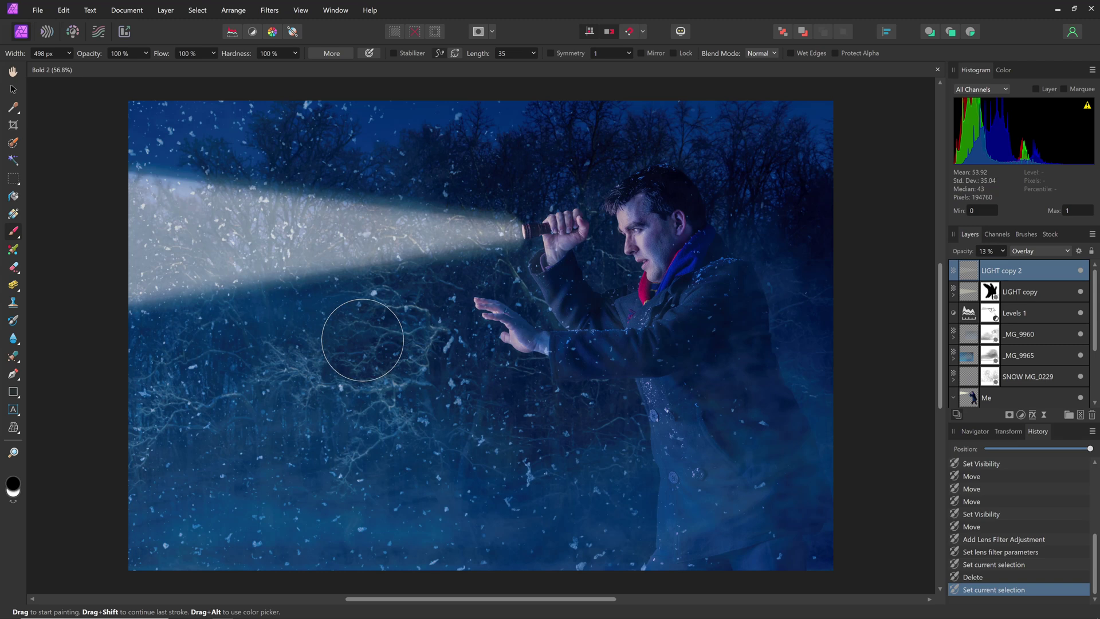
pyautogui.hotkey('shift', '[')
pyautogui.hotkey('shift', ']')
pyautogui.hotkey('shift', ']')
pyautogui.hotkey('shift', ']')
pyautogui.hotkey('shift', ']')
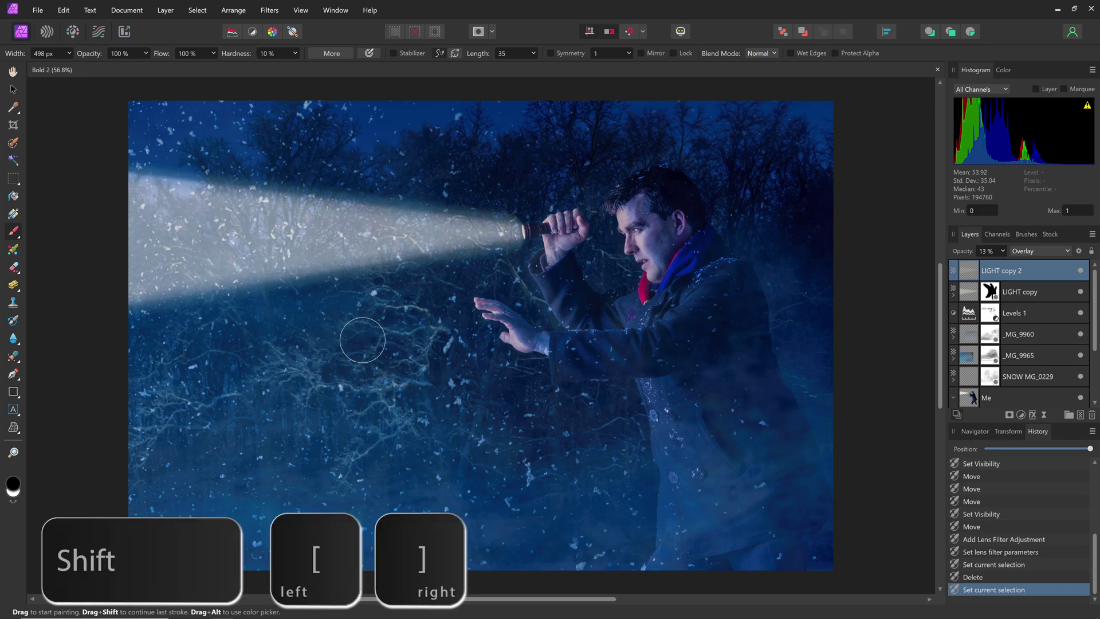
pyautogui.press(']')
pyautogui.press(']')
pyautogui.press(']')
pyautogui.press(']')
pyautogui.press(']')
pyautogui.hotkey('shift', '[')
pyautogui.hotkey('shift', '[')
pyautogui.hotkey('shift', '[')
pyautogui.hotkey('shift', '[')
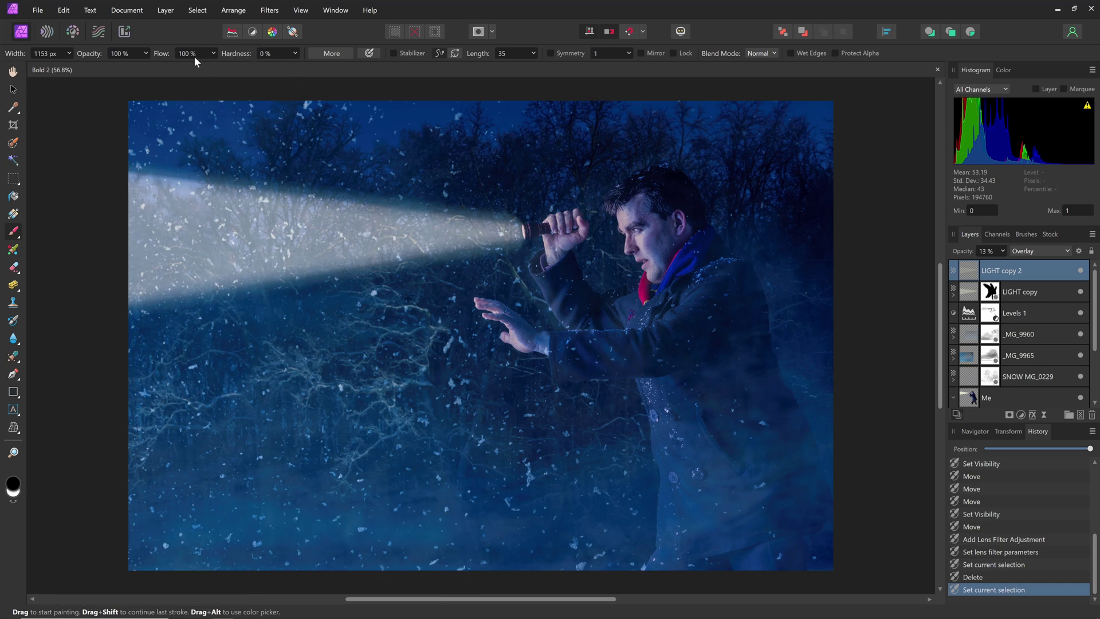
pyautogui.press(']')
pyautogui.press(']')
pyautogui.press(']')
pyautogui.press(']')
pyautogui.press(']')
pyautogui.press(']')
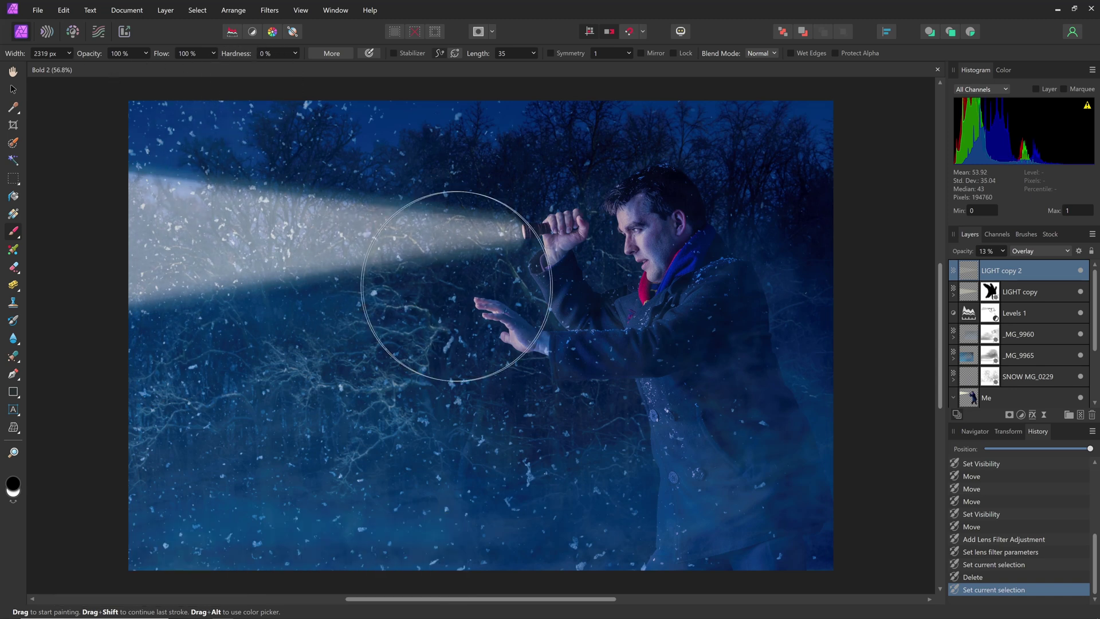
pyautogui.click(1080, 414)
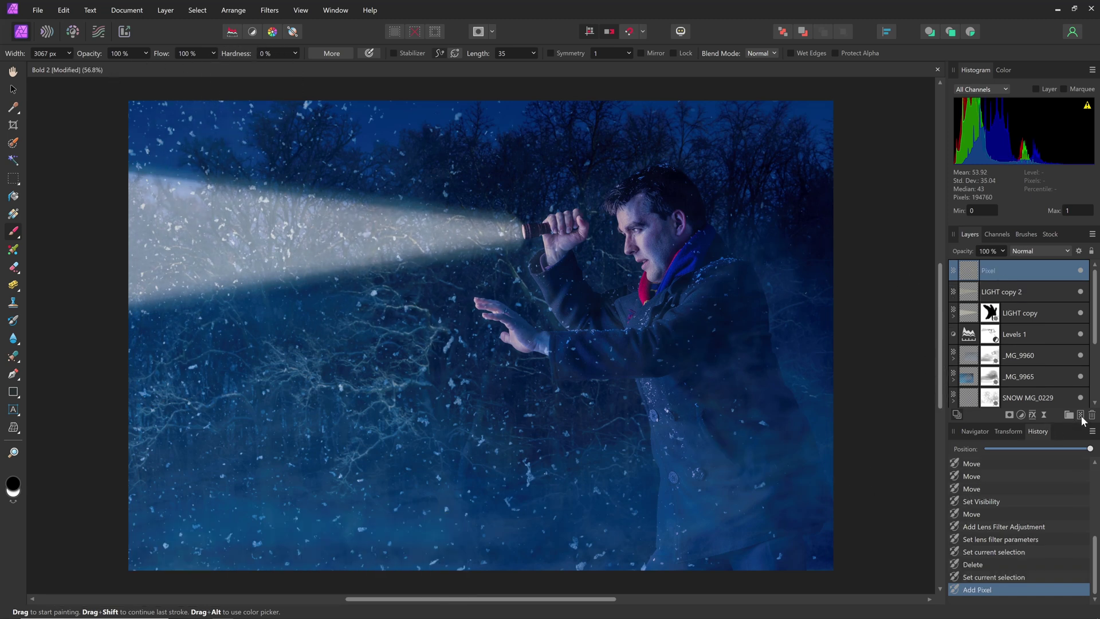
pyautogui.moveTo(378, 292)
pyautogui.mouseDown()
pyautogui.moveTo(331, 307)
pyautogui.moveTo(330, 272)
pyautogui.moveTo(294, 226)
pyautogui.moveTo(317, 226)
pyautogui.moveTo(373, 303)
pyautogui.moveTo(368, 320)
pyautogui.moveTo(391, 317)
pyautogui.moveTo(369, 317)
pyautogui.mouseUp()
# In Photoshop, select the Brush tool and add a new empty Layer 2
pyautogui.moveTo(293, 617)
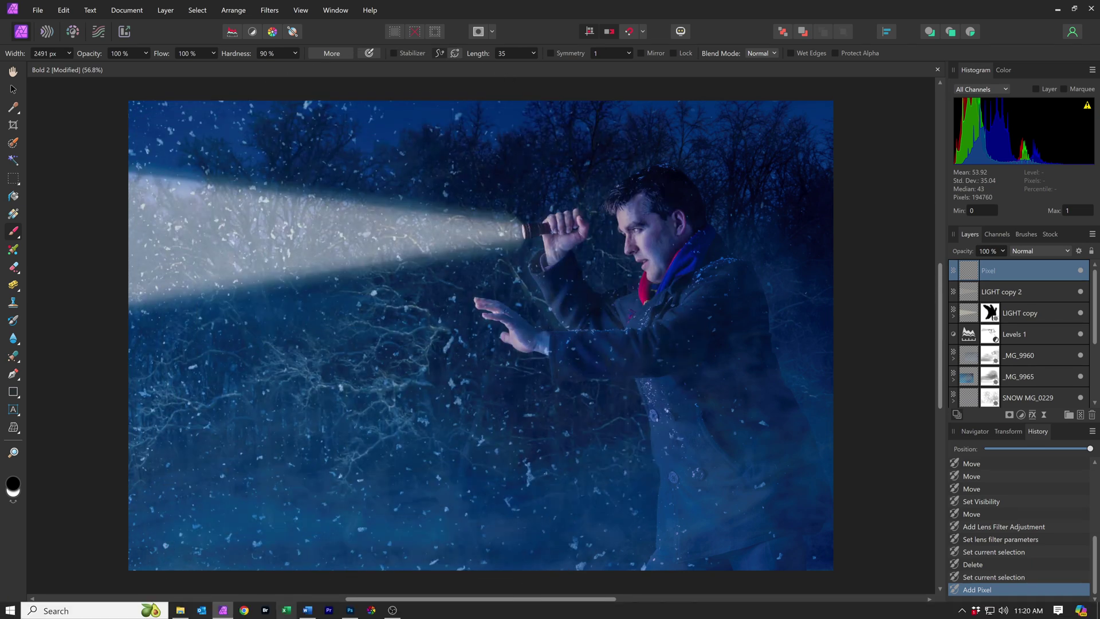
pyautogui.click(350, 610)
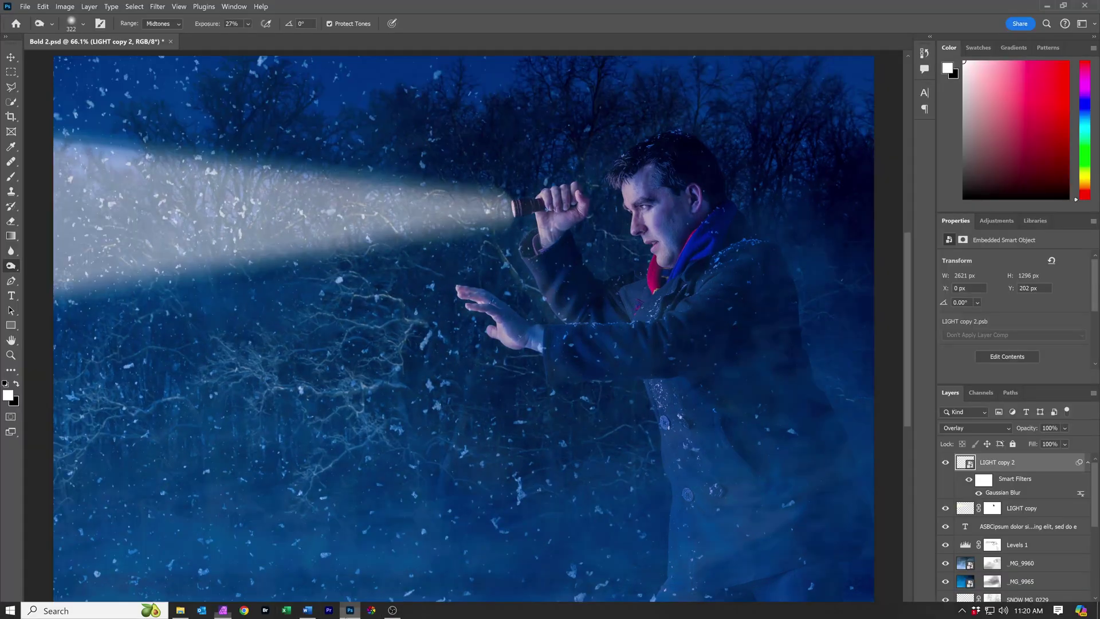
pyautogui.click(11, 179)
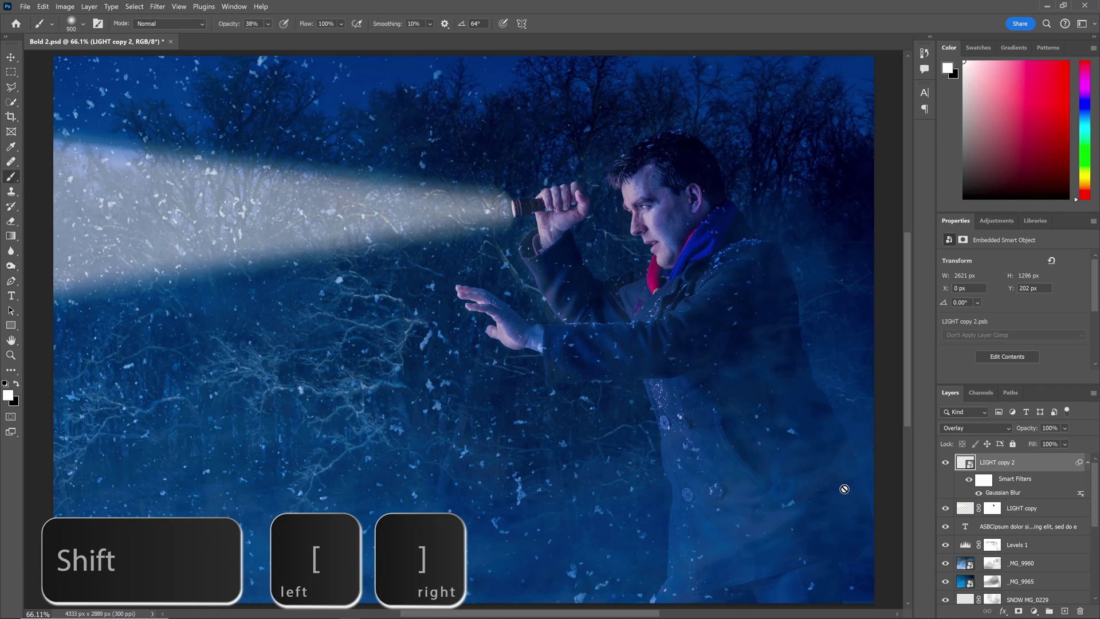
pyautogui.click(1064, 611)
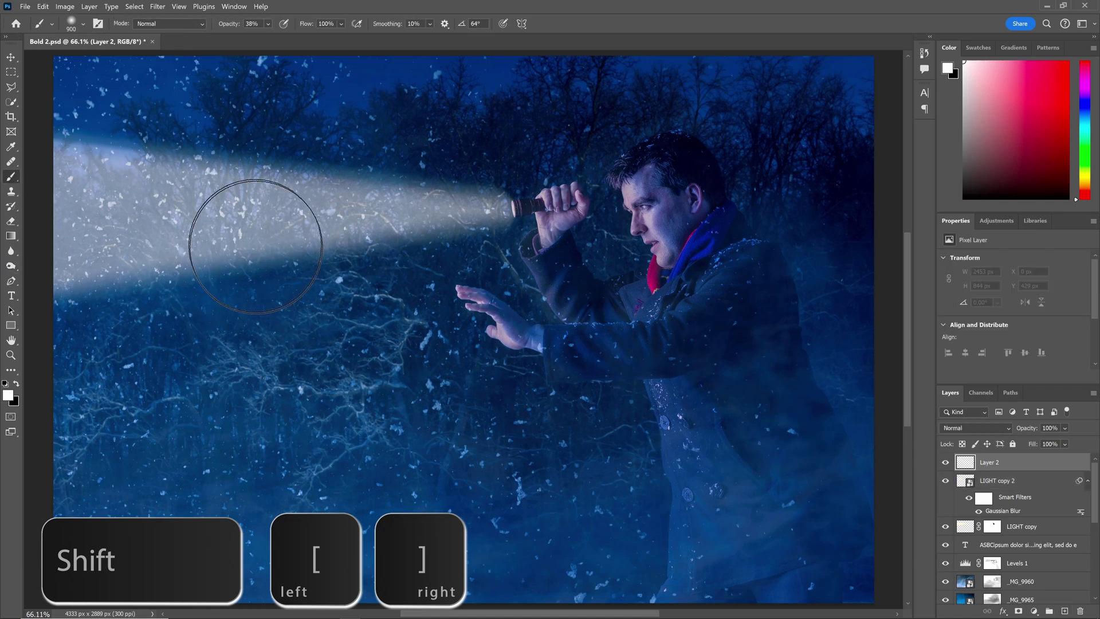
# Enlarge the brush to 1500 and test harder and softer edge settings
pyautogui.press(']')
pyautogui.press(']')
pyautogui.press(']')
pyautogui.press(']')
pyautogui.press(']')
pyautogui.press(']')
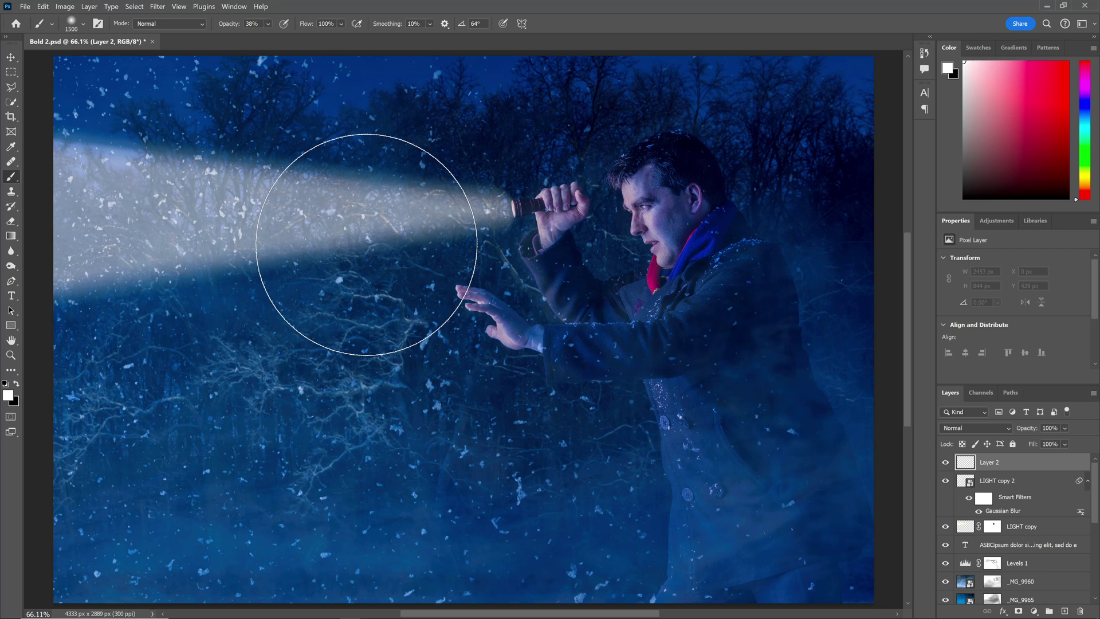
pyautogui.hotkey('shift', ']')
pyautogui.hotkey('shift', ']')
pyautogui.hotkey('shift', ']')
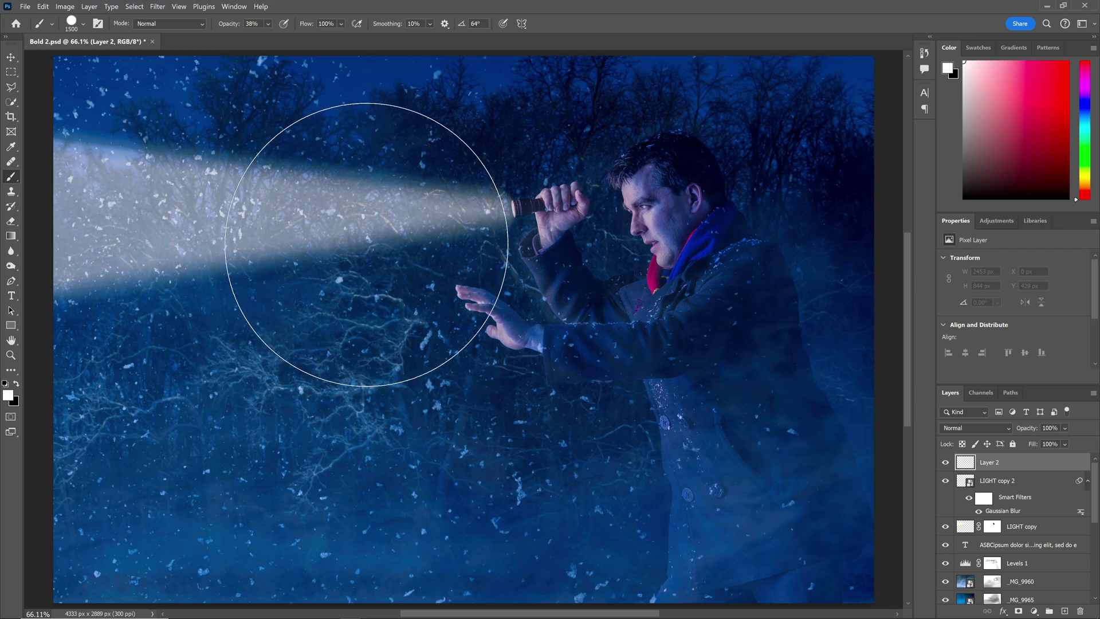
pyautogui.hotkey('shift', '[')
pyautogui.hotkey('shift', '[')
pyautogui.hotkey('shift', '[')
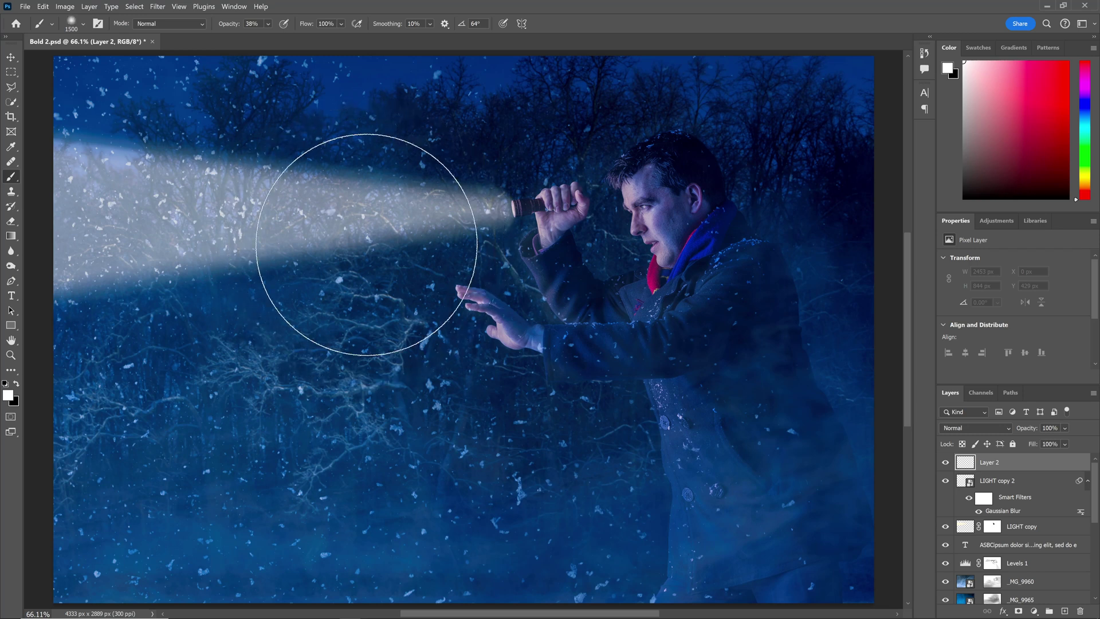
pyautogui.hotkey('shift', ']')
pyautogui.hotkey('shift', ']')
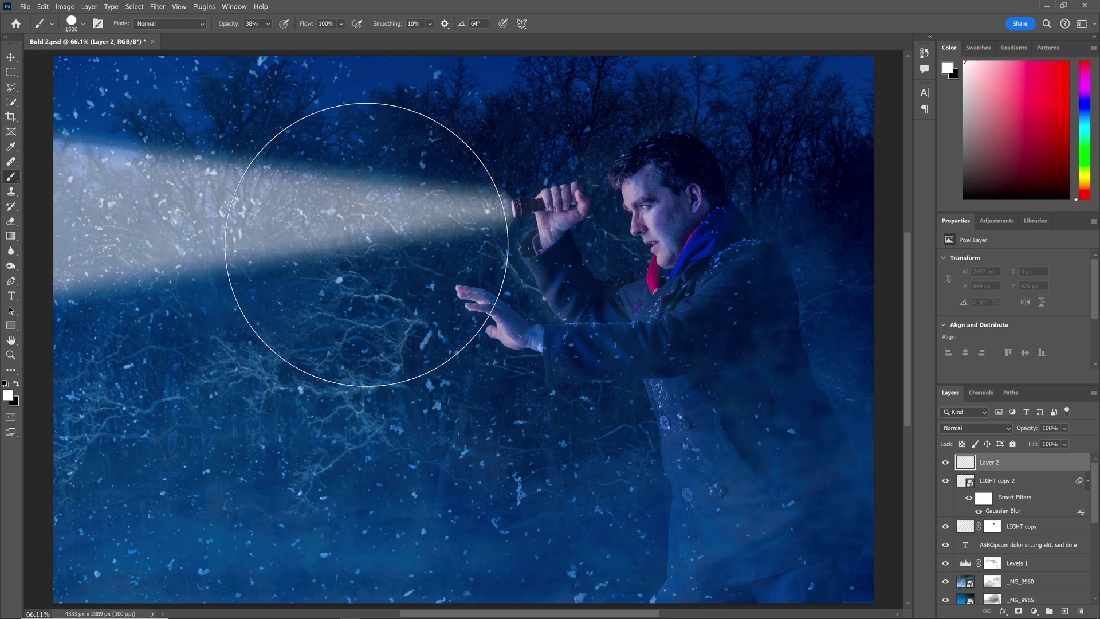
pyautogui.hotkey('shift', '[')
pyautogui.hotkey('shift', '[')
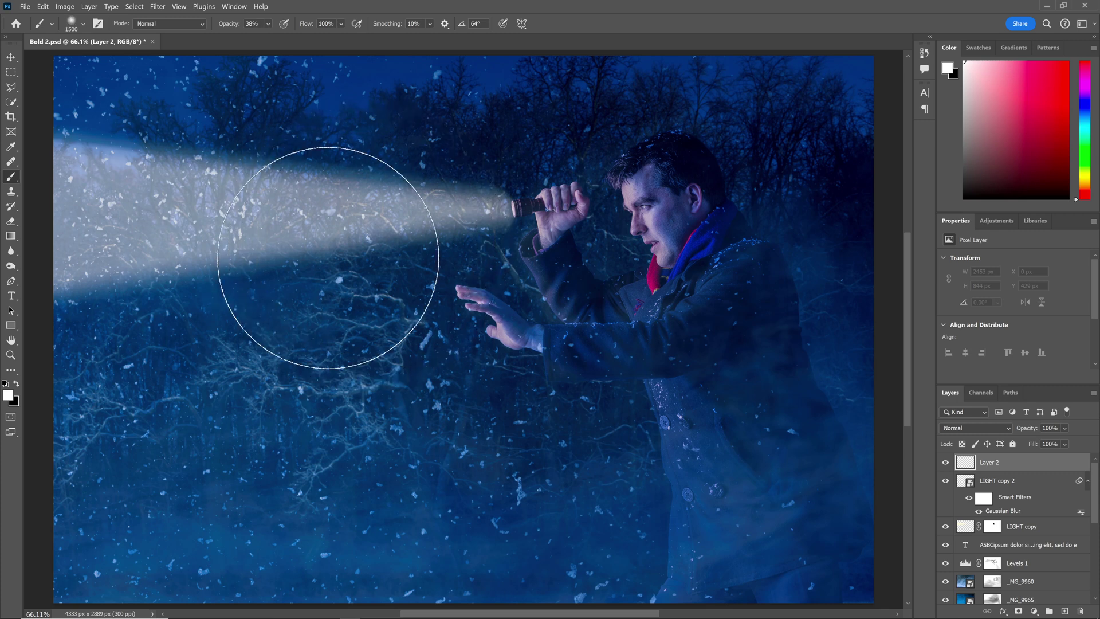
# Paint soft and hard white dabs over the beam, the man and the centre
pyautogui.click(328, 257)
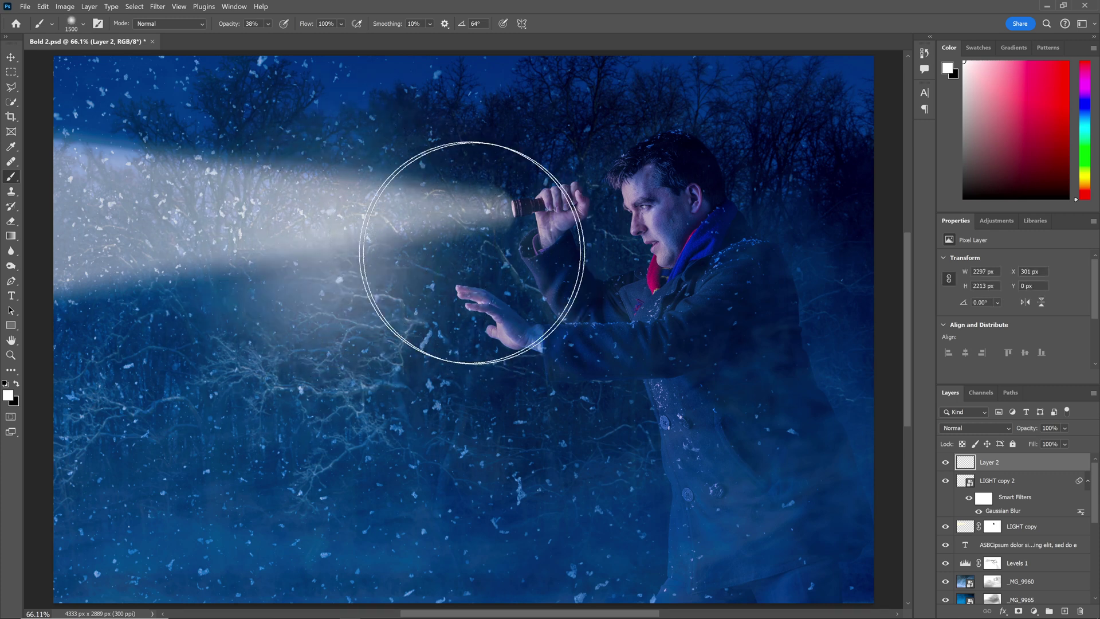
pyautogui.hotkey('shift', ']')
pyautogui.hotkey('shift', ']')
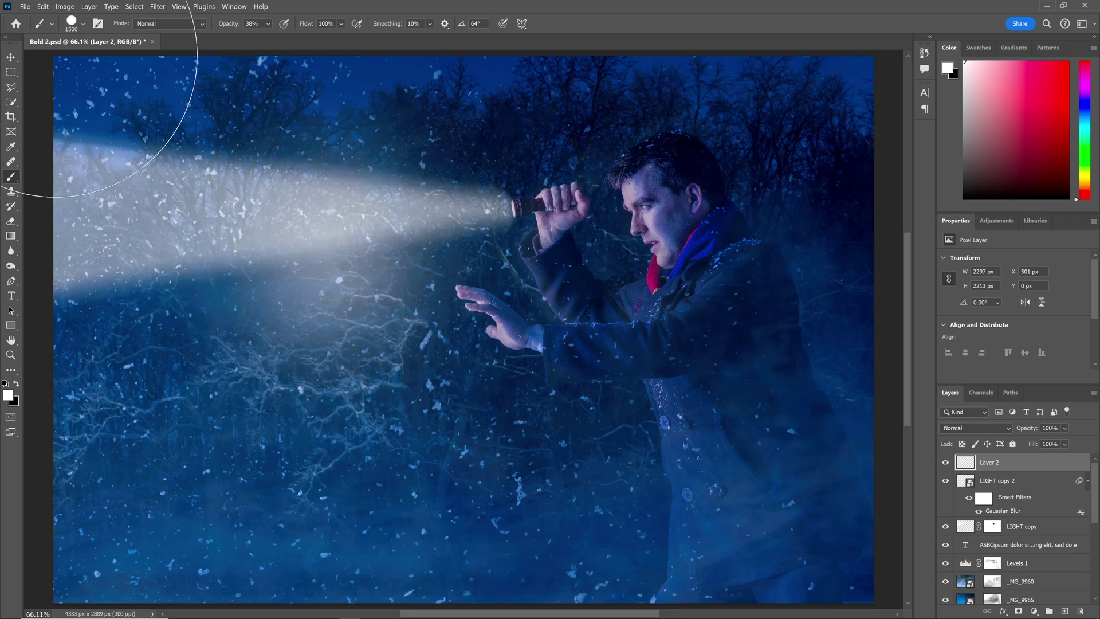
pyautogui.click(379, 247)
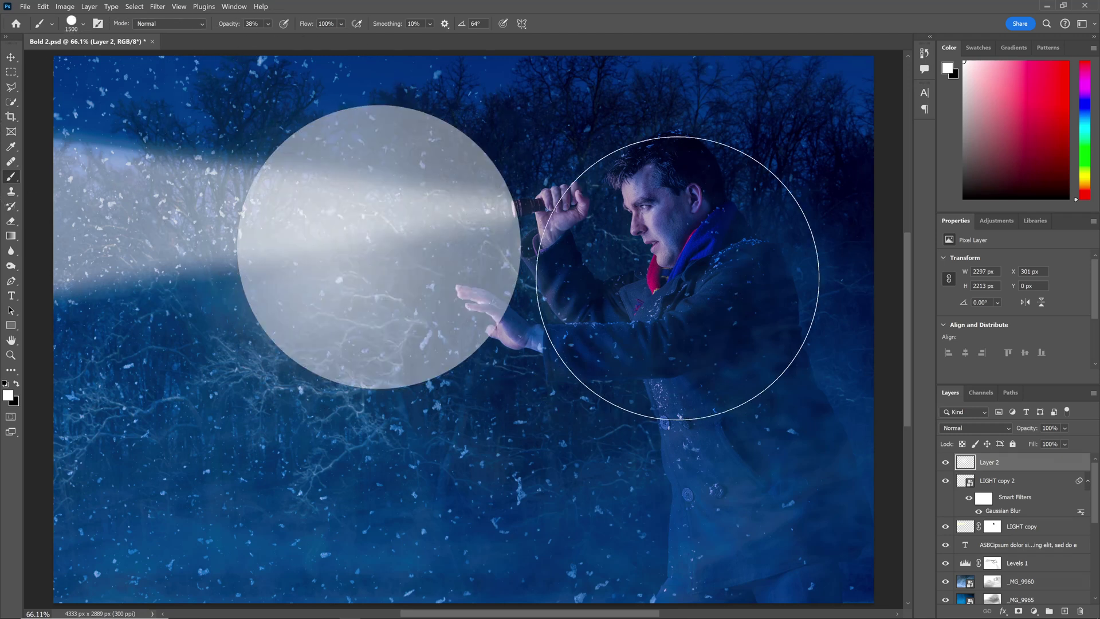
pyautogui.click(671, 262)
pyautogui.click(472, 382)
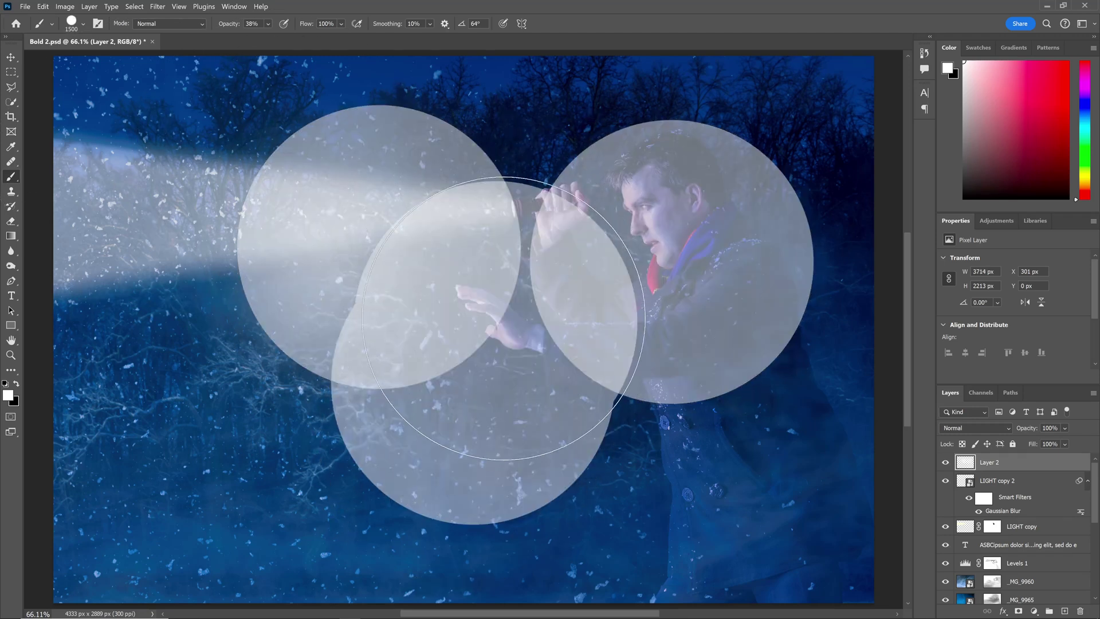
pyautogui.click(503, 318)
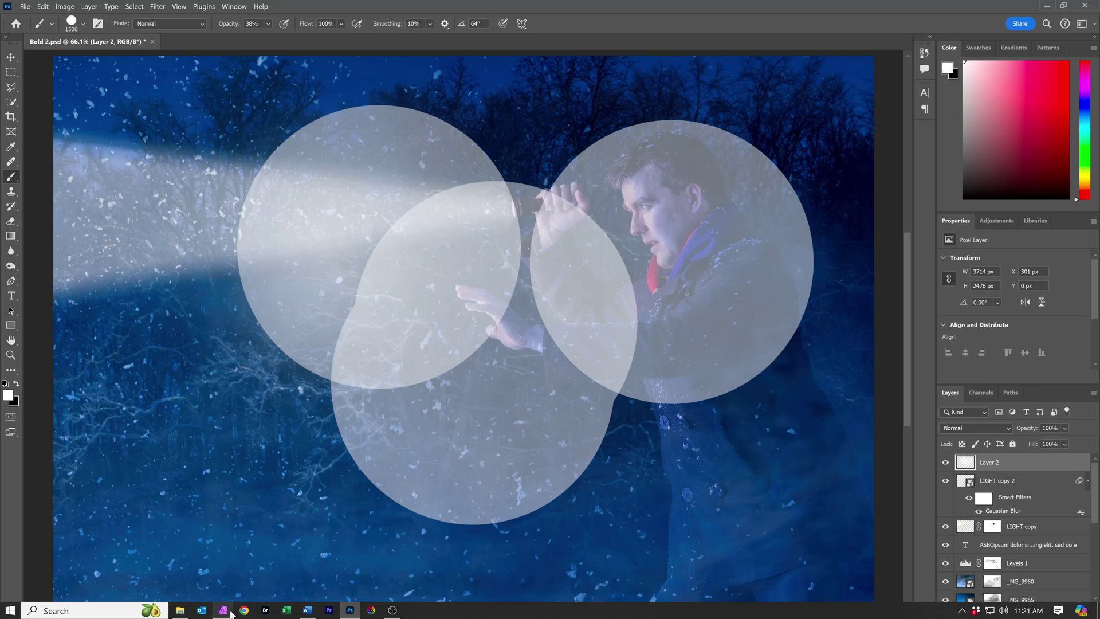
# Back in Affinity Photo, lower the black brush's hardness to 20%
pyautogui.click(223, 610)
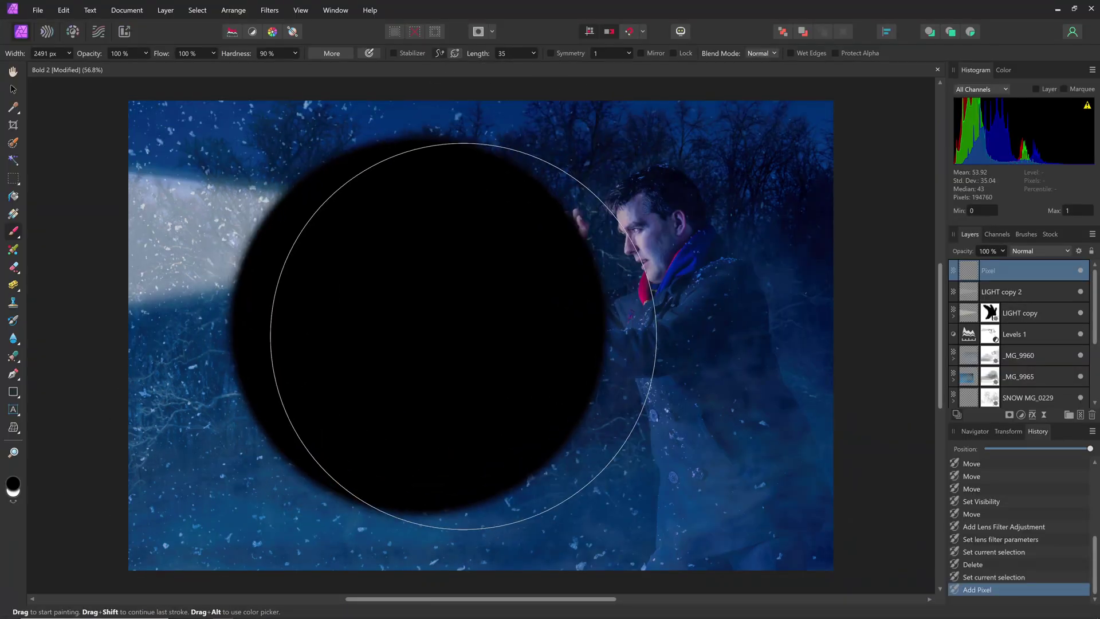
pyautogui.hotkey('shift', '[')
pyautogui.hotkey('shift', '[')
pyautogui.hotkey('shift', '[')
pyautogui.hotkey('shift', '[')
pyautogui.hotkey('shift', '[')
pyautogui.hotkey('shift', '[')
pyautogui.hotkey('shift', '[')
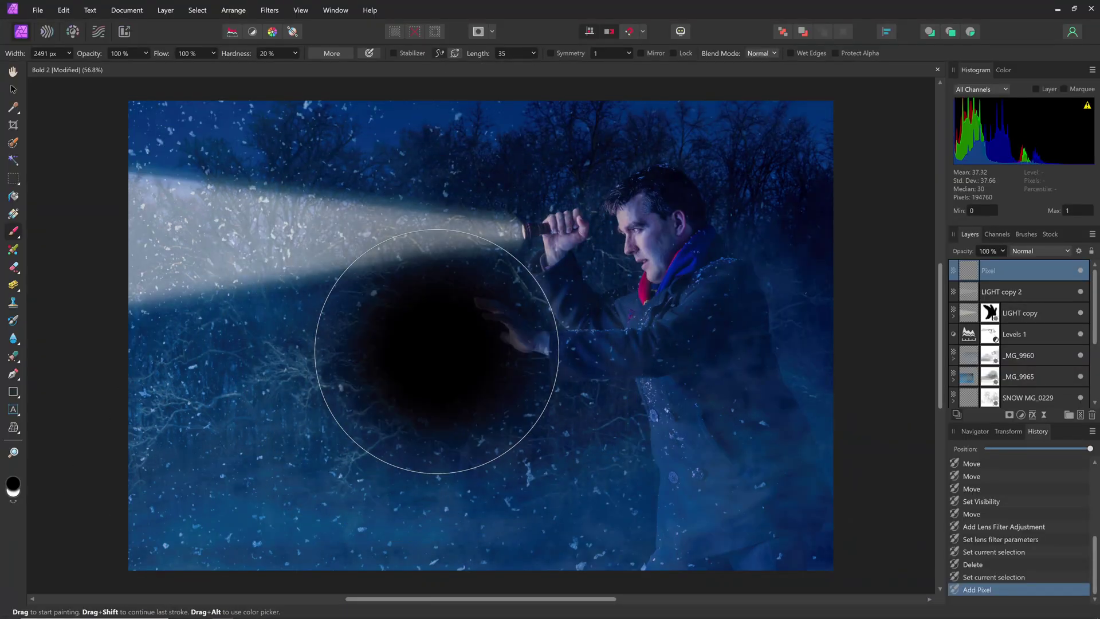